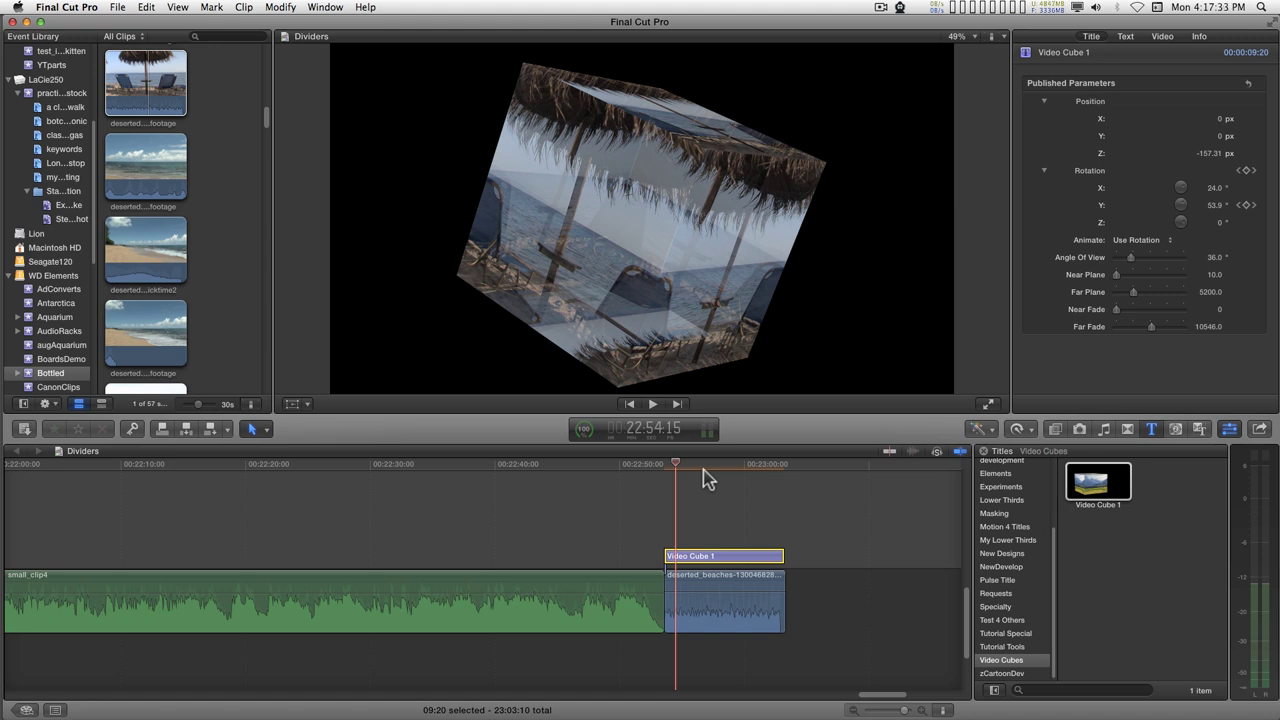
Step: Scrub the playhead across Video Cube 1 to preview the cube at a later frame over the beach clip
mouse_move(680, 470)
left_mouse_down()
mouse_move(771, 471)
mouse_move(679, 478)
left_mouse_up()
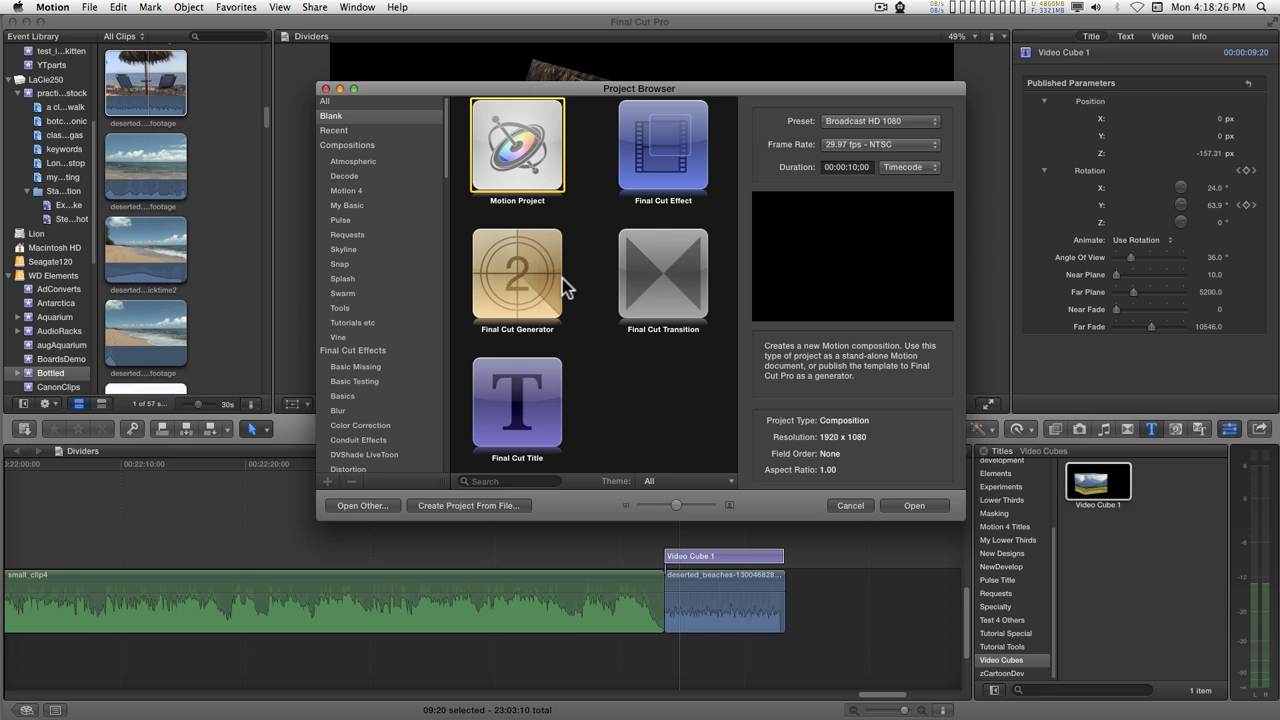
Step: Create a new Final Cut Title project, hide the Timeline and fit the whole frame (Shift-Z)
left_click(483, 401)
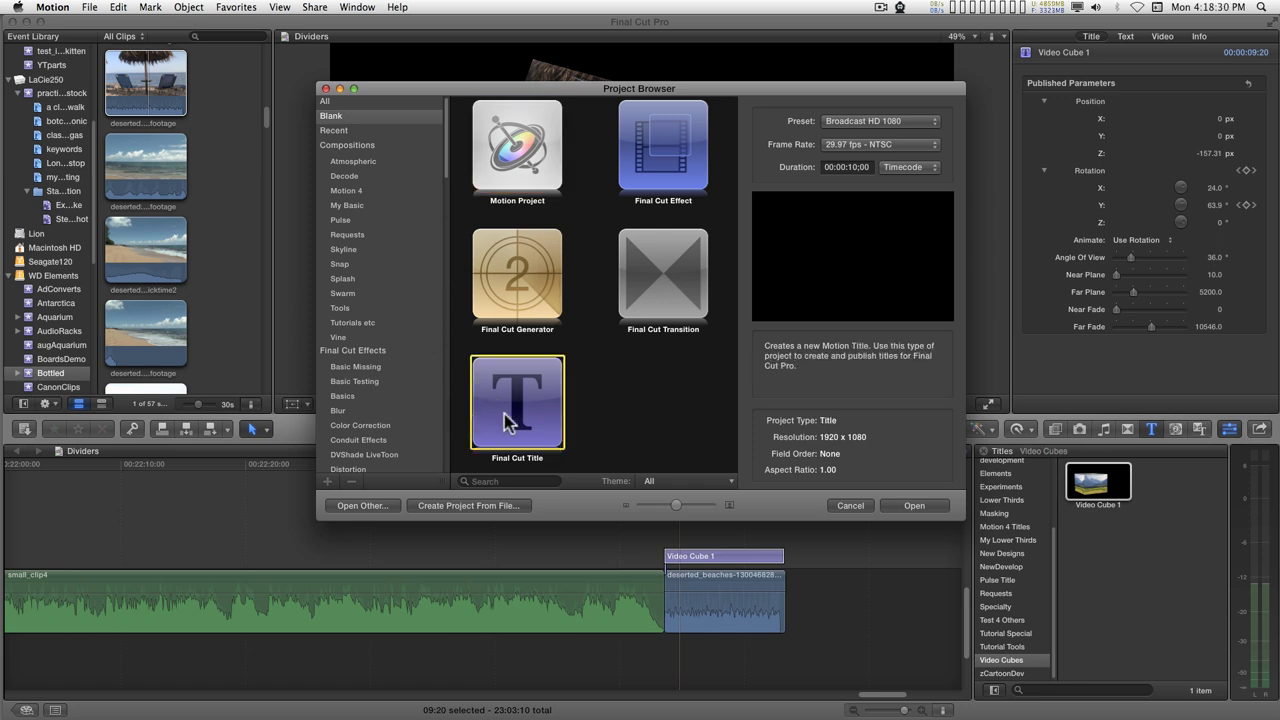
double_click(517, 412)
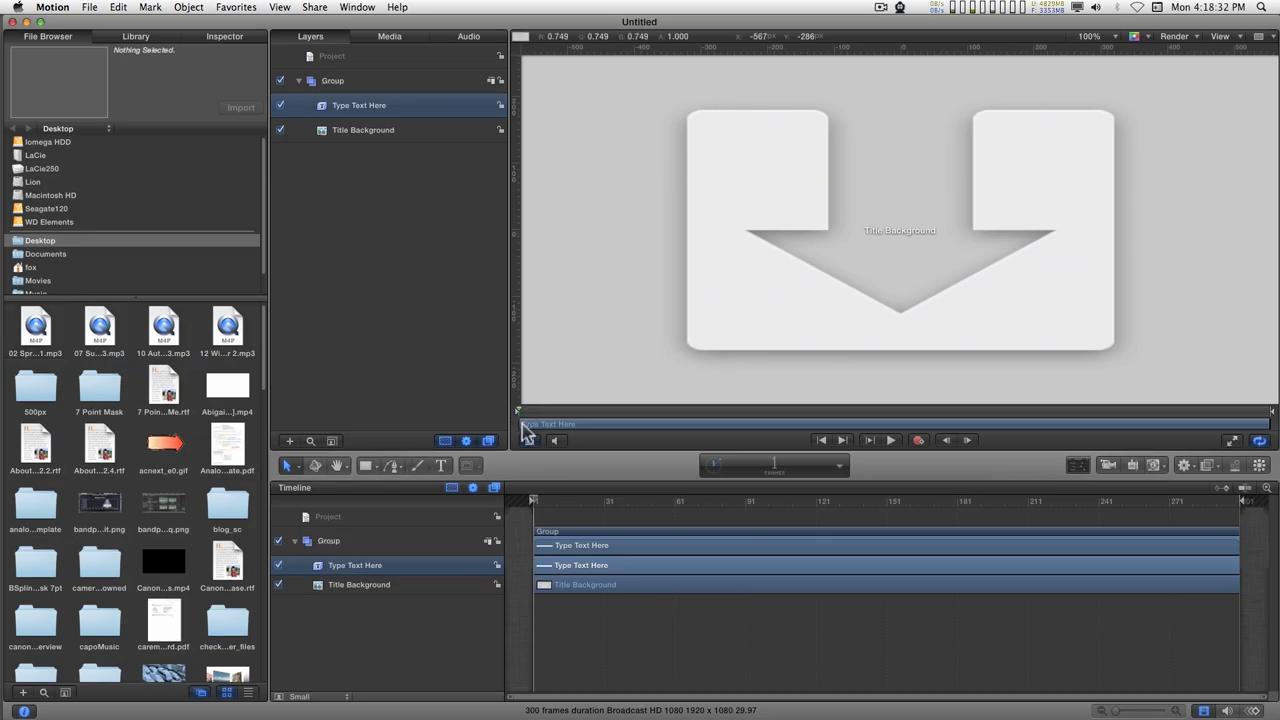
left_click(1205, 711)
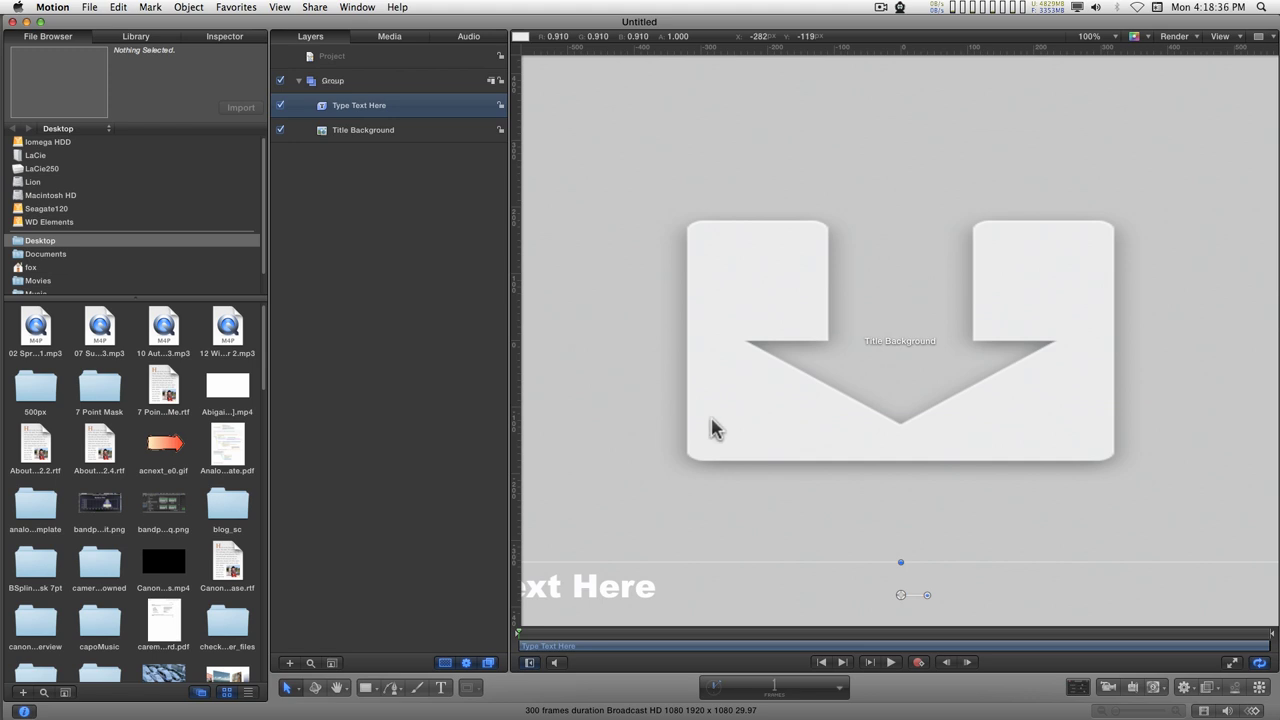
key("shift+z")
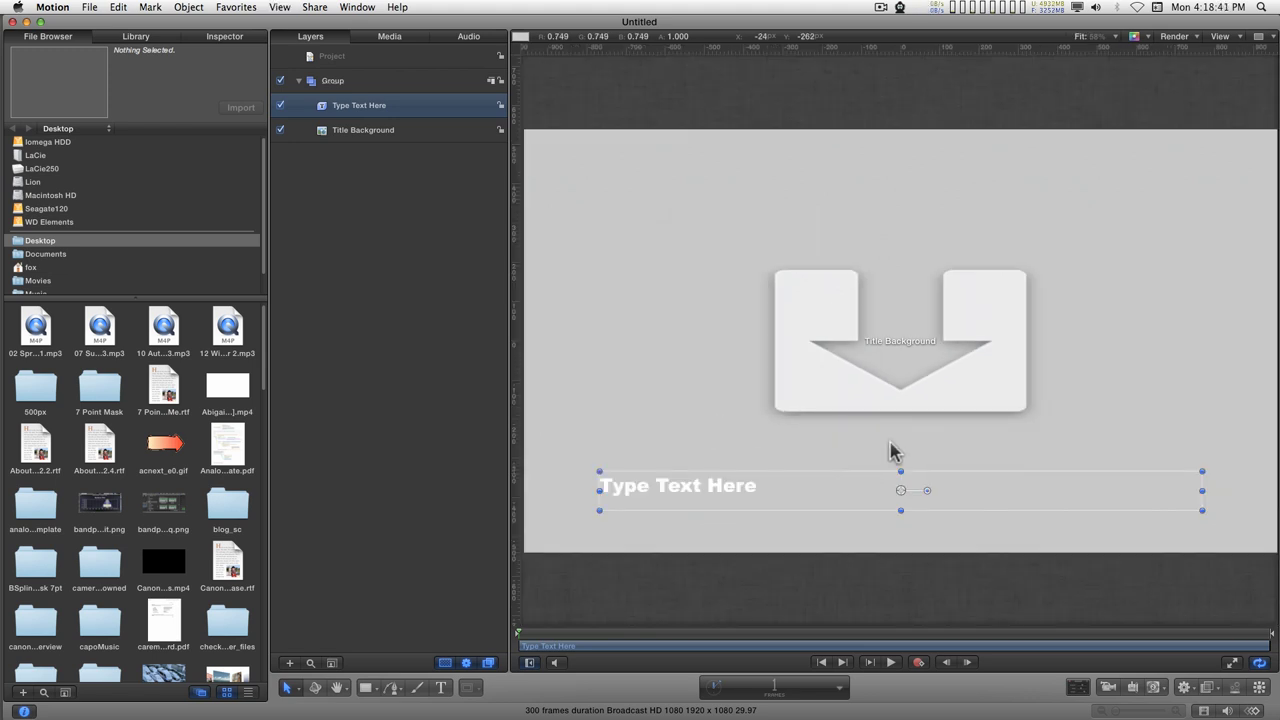
Step: Disable the Type Text Here layer, add a camera and convert the groups to 3D
left_click(280, 105)
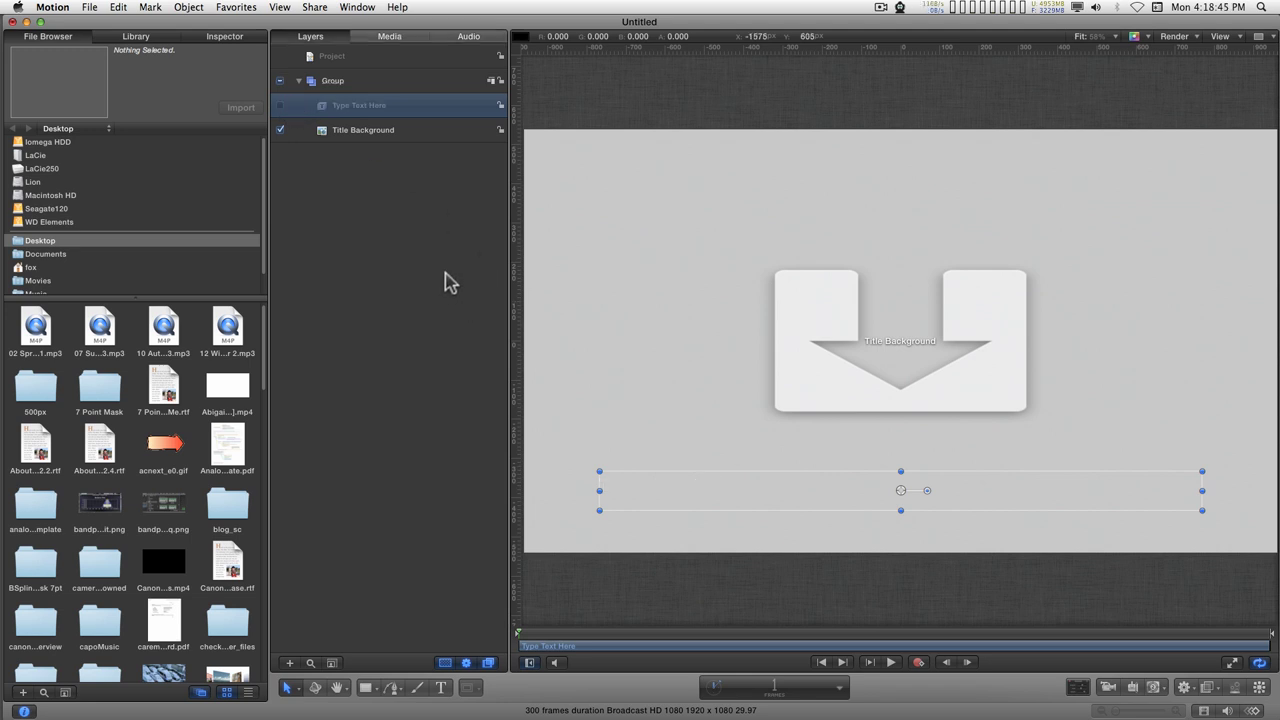
left_click(1112, 690)
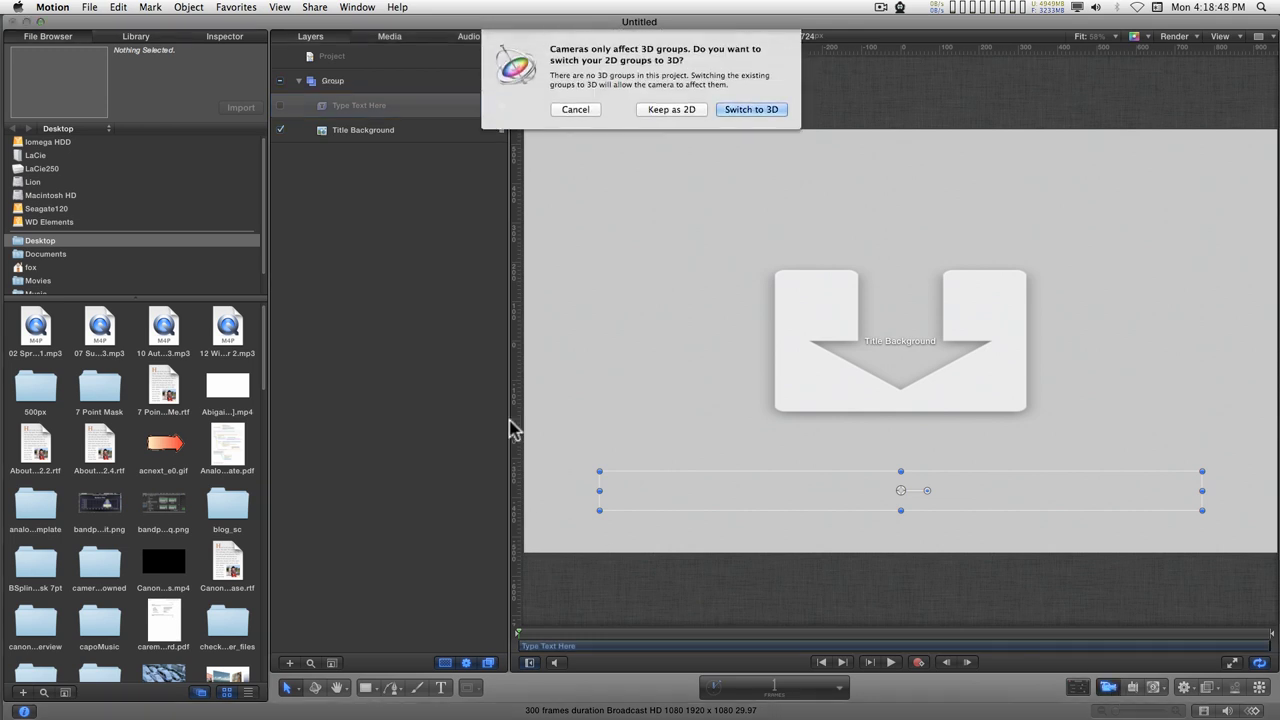
left_click(755, 110)
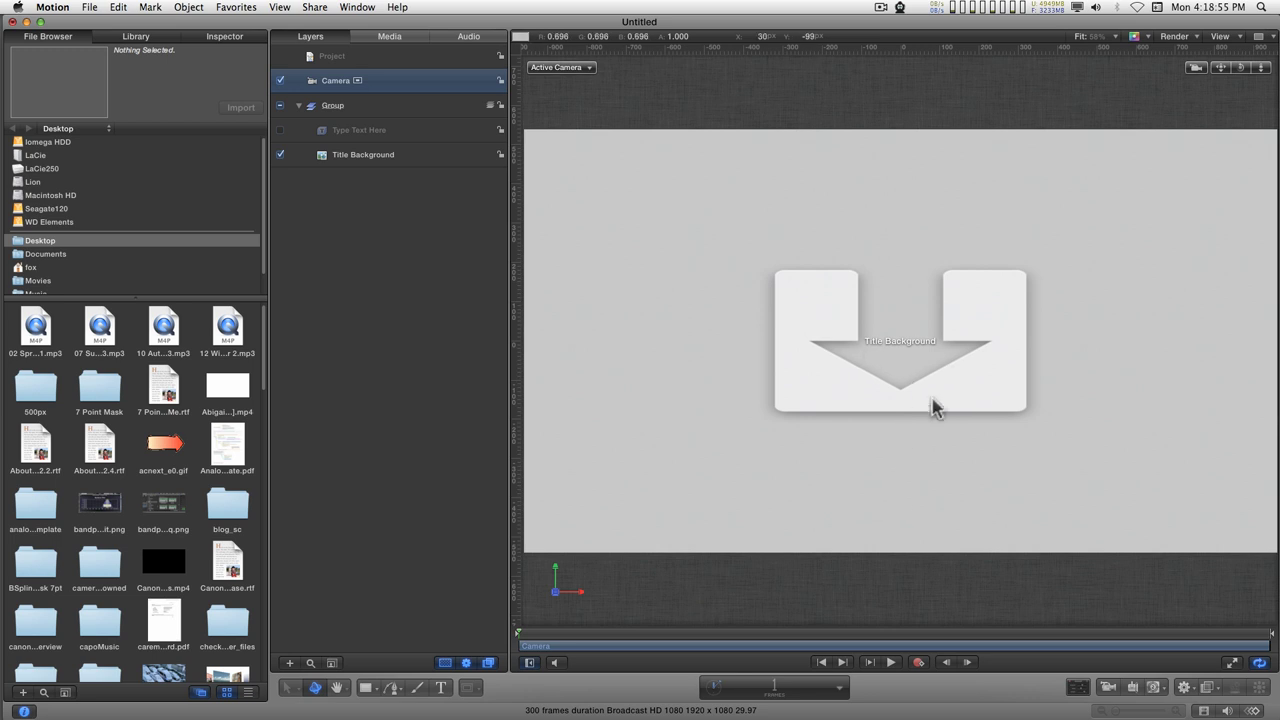
Step: Draw a centred square Rectangle Mask on the Title Background layer and show its settings
left_click(380, 158)
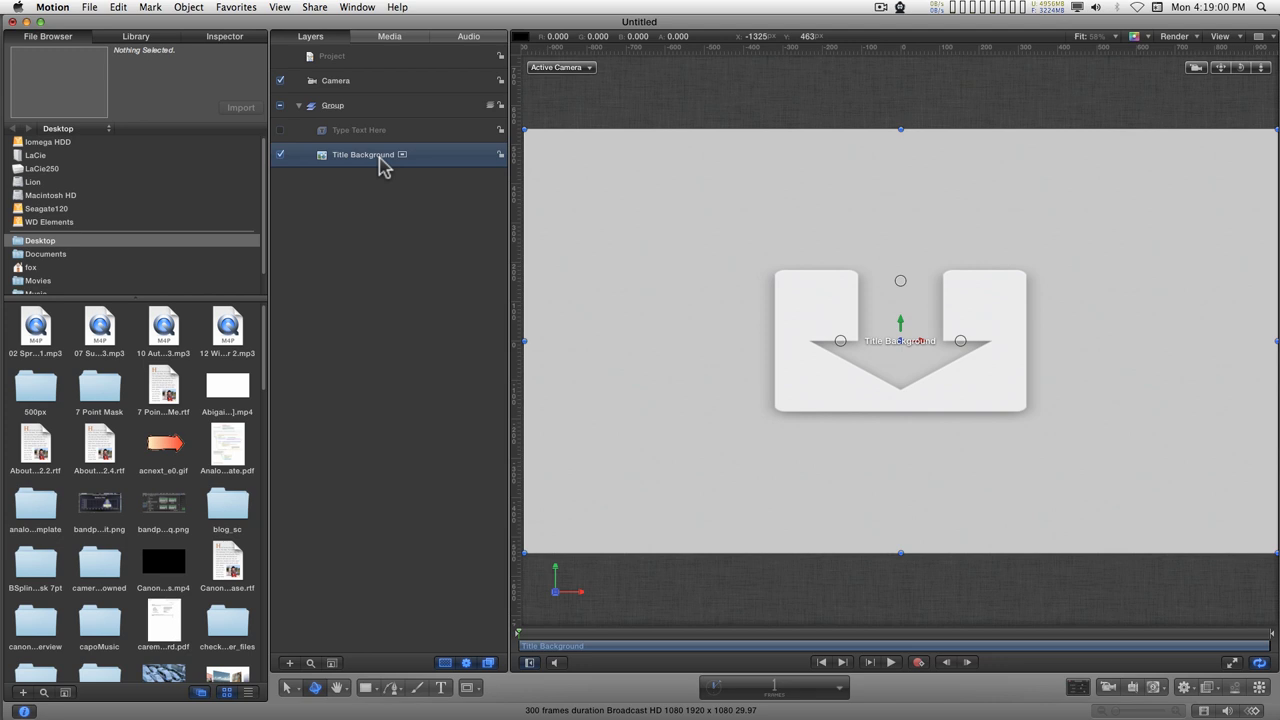
left_click(468, 688)
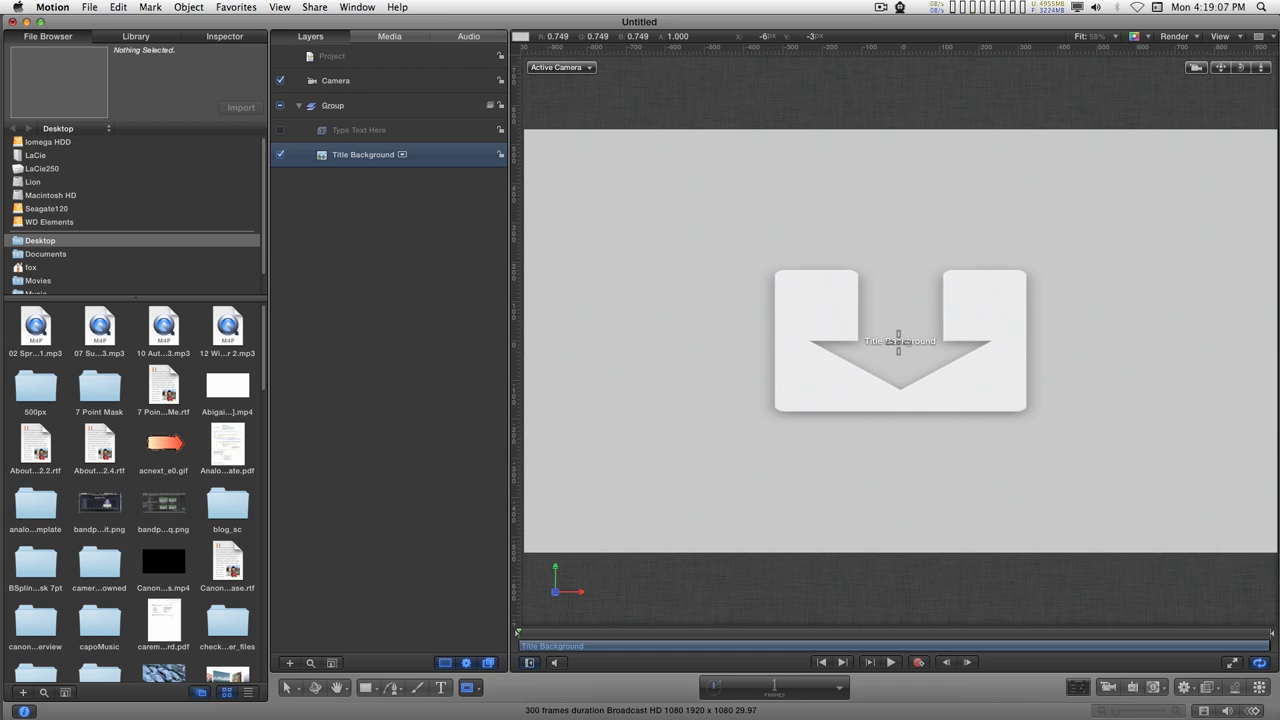
left_click_drag(898, 341, 1110, 526)
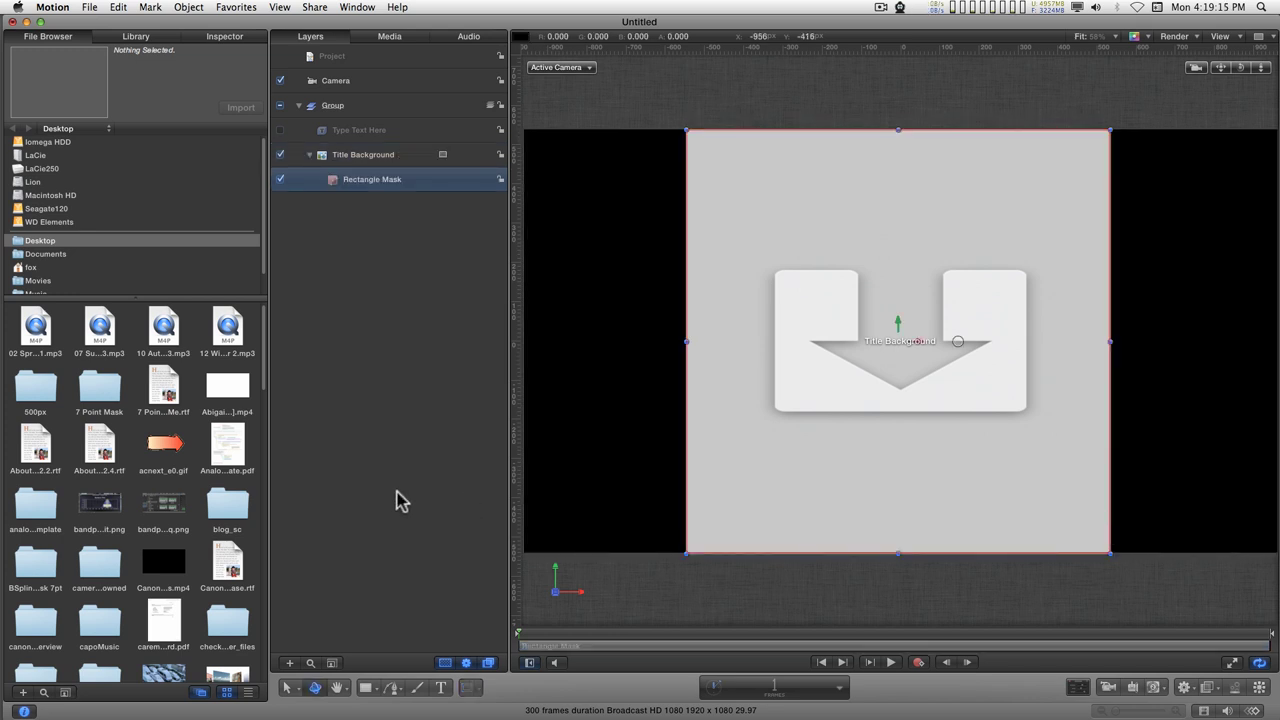
left_click(225, 37)
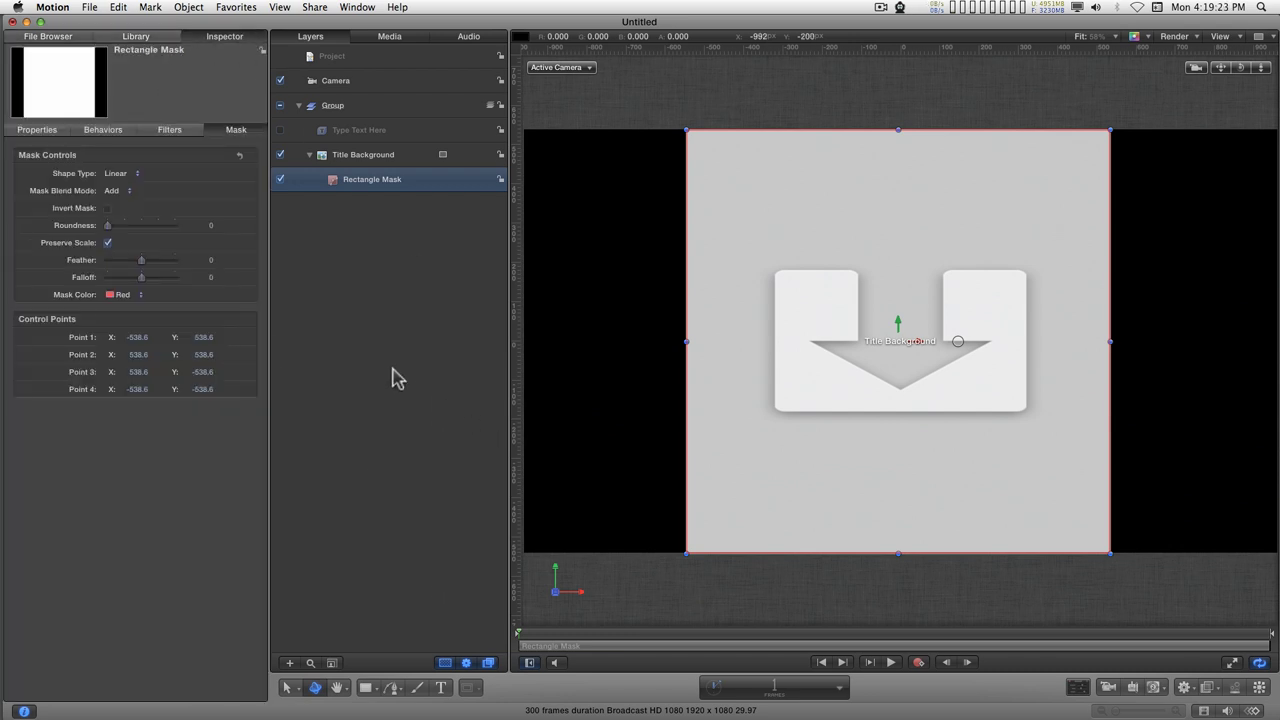
Step: Enter ±539.5 X and Y coordinates for mask control Points 1 and 2
left_click(136, 337)
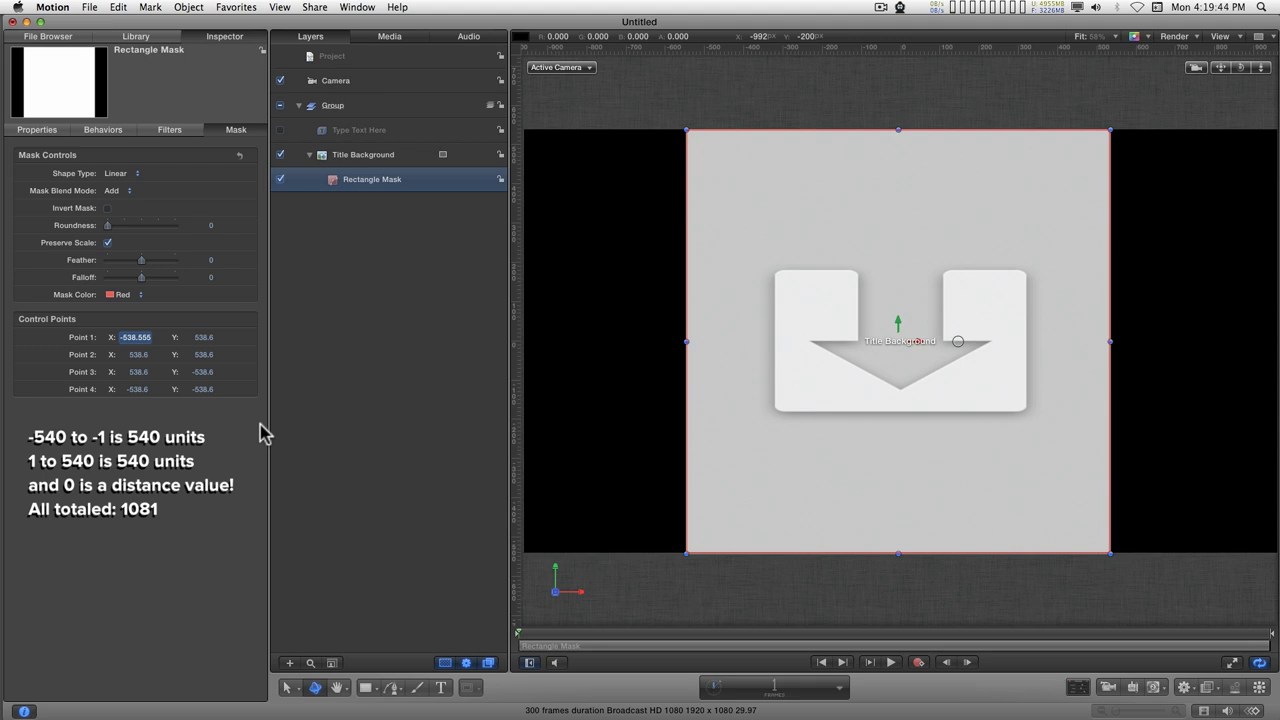
type("-53")
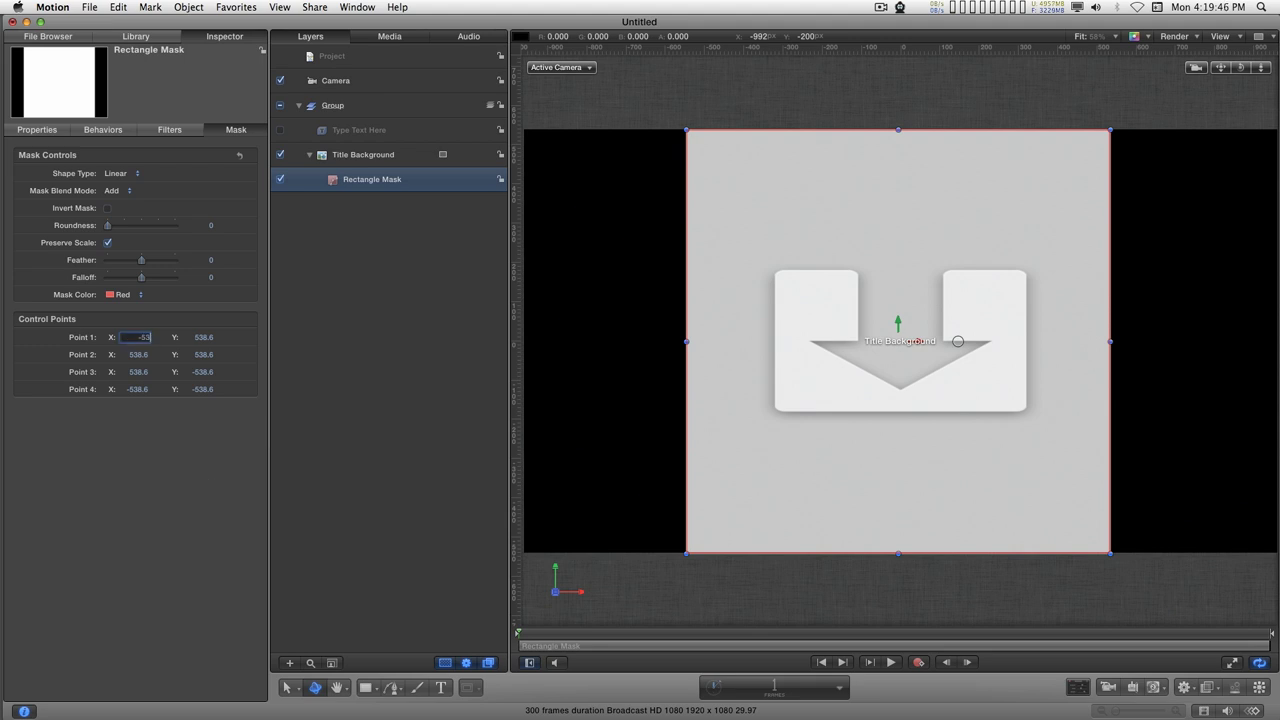
type("9.5")
key("Tab")
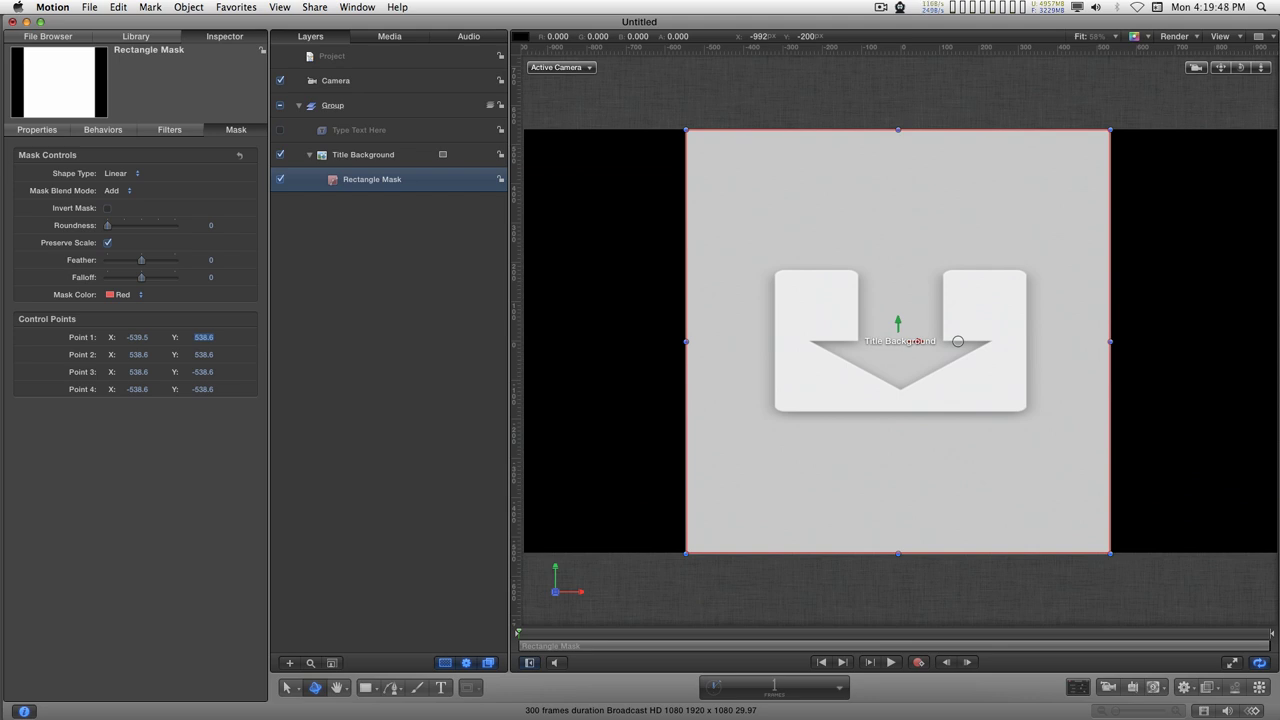
type("539.")
key("Tab")
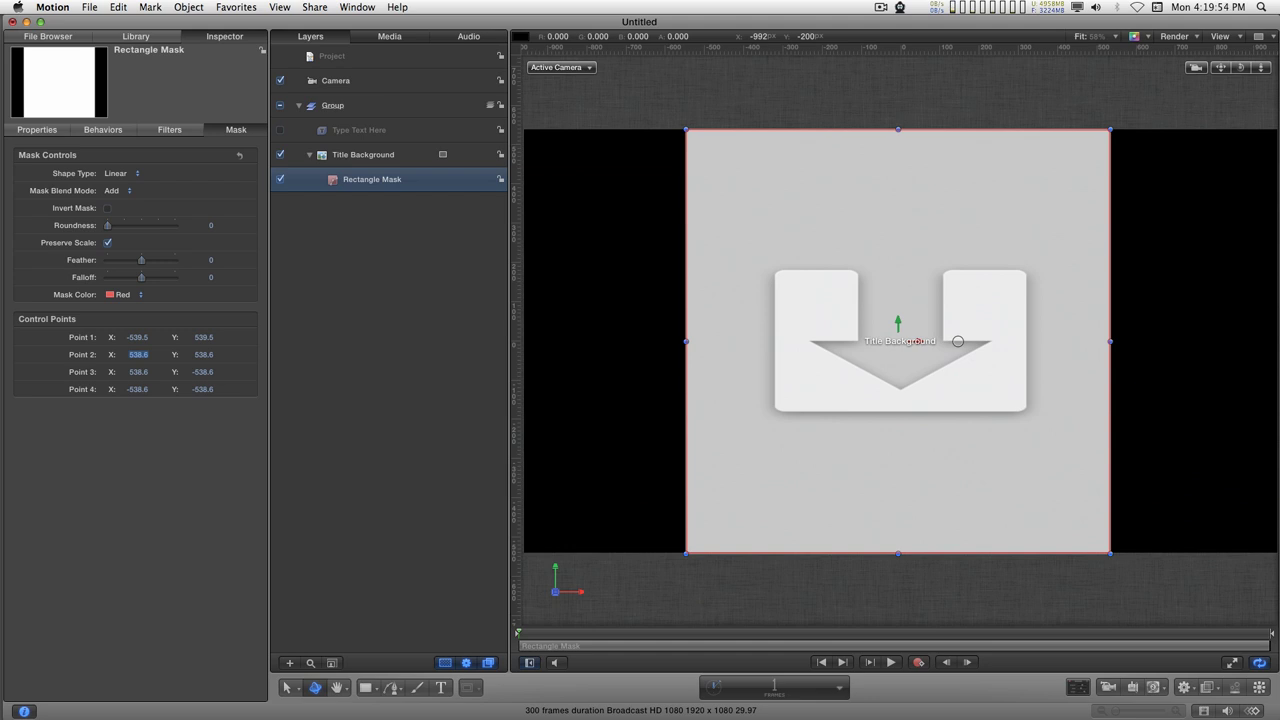
type("539.5")
key("Tab")
type("53")
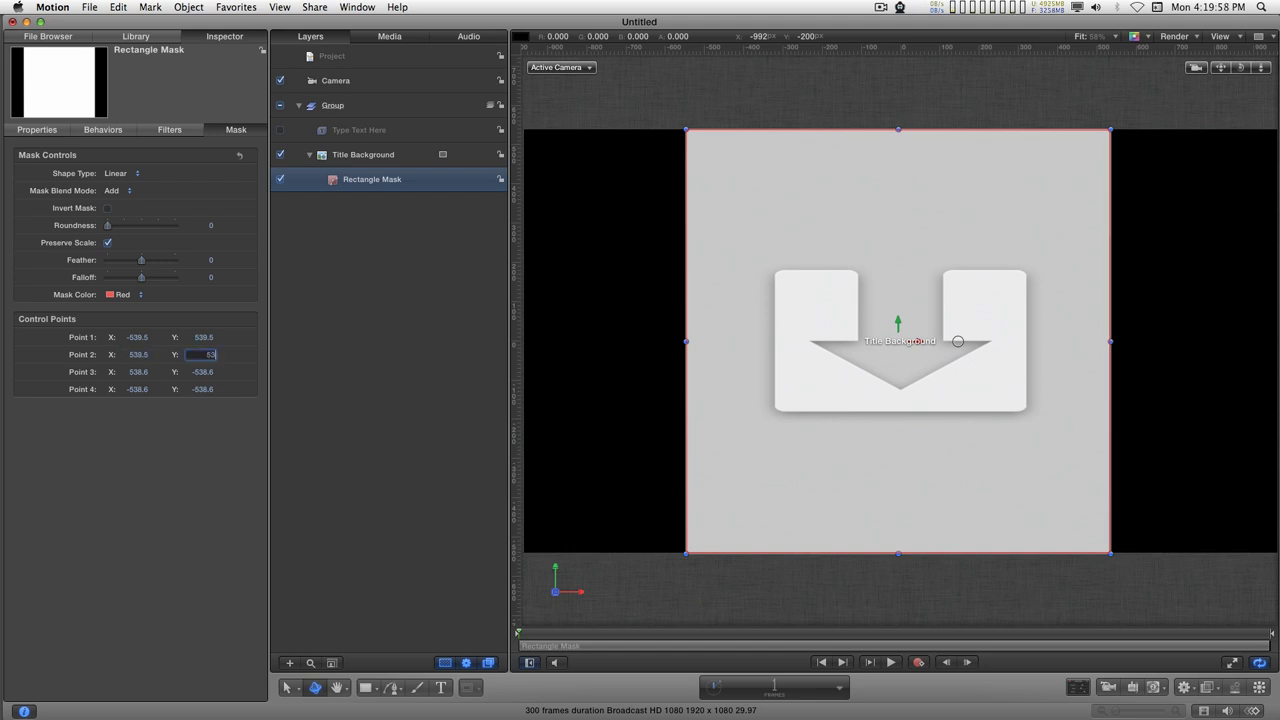
type("9.5")
key("Tab")
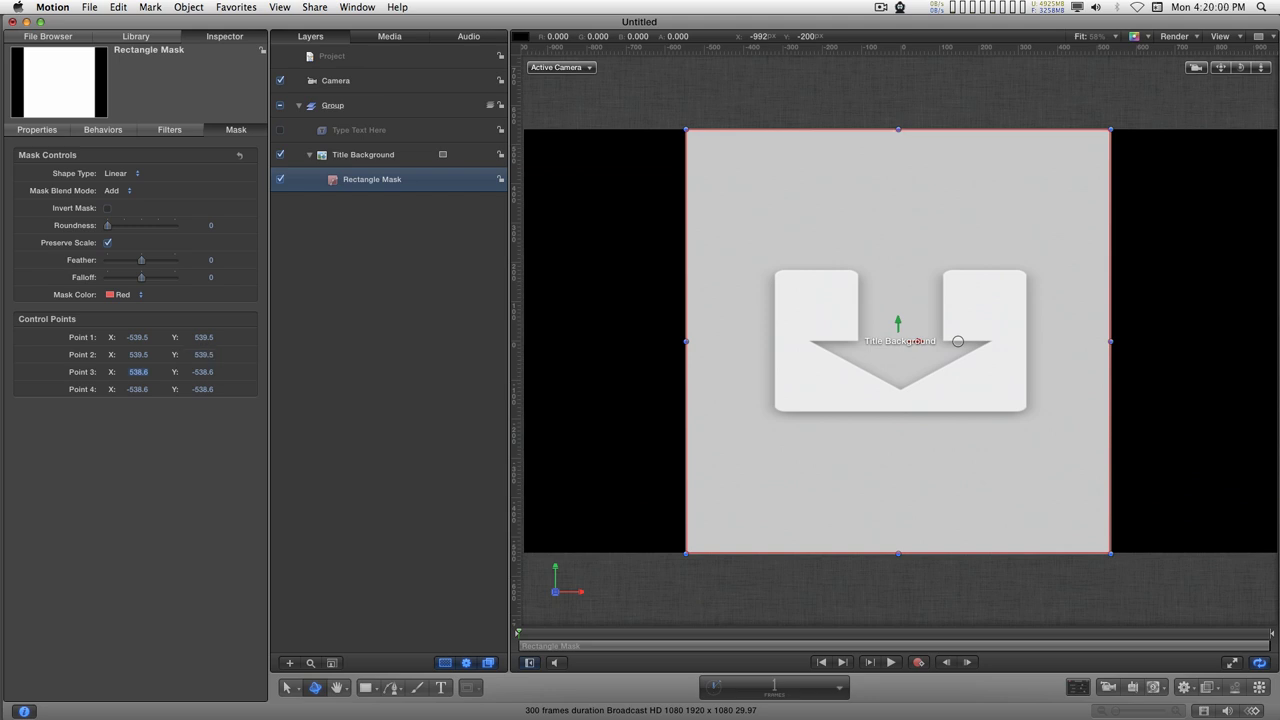
Step: Enter ±539.5 X and Y coordinates for control Points 3 and 4 to complete the square
type("539.5")
key("Tab")
type("-")
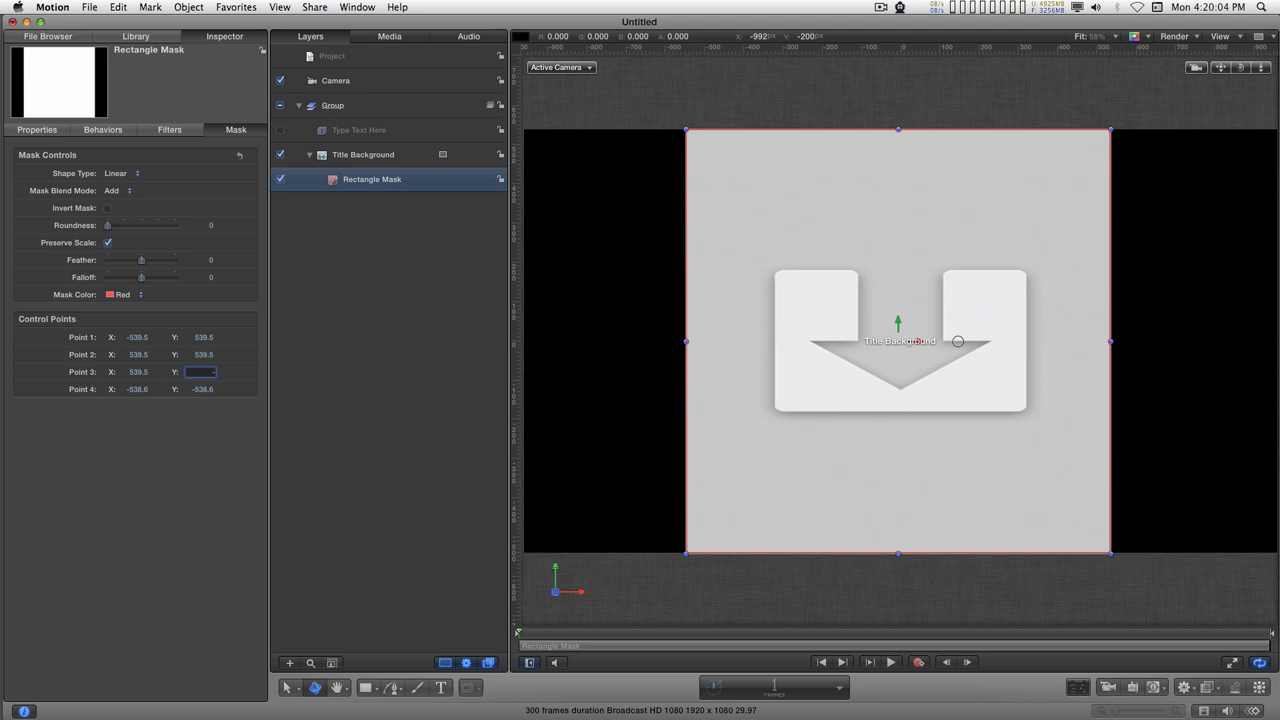
type("539.5")
key("Tab")
type("-")
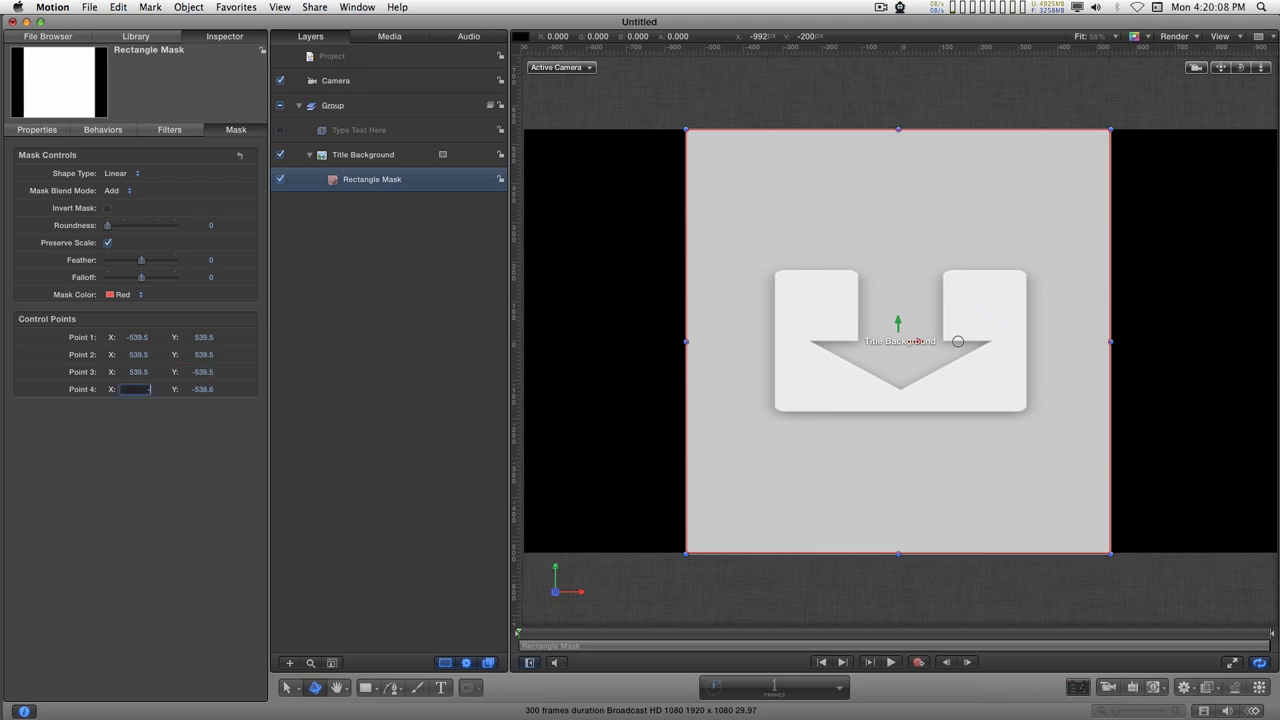
type("539.5")
key("Tab")
type("-")
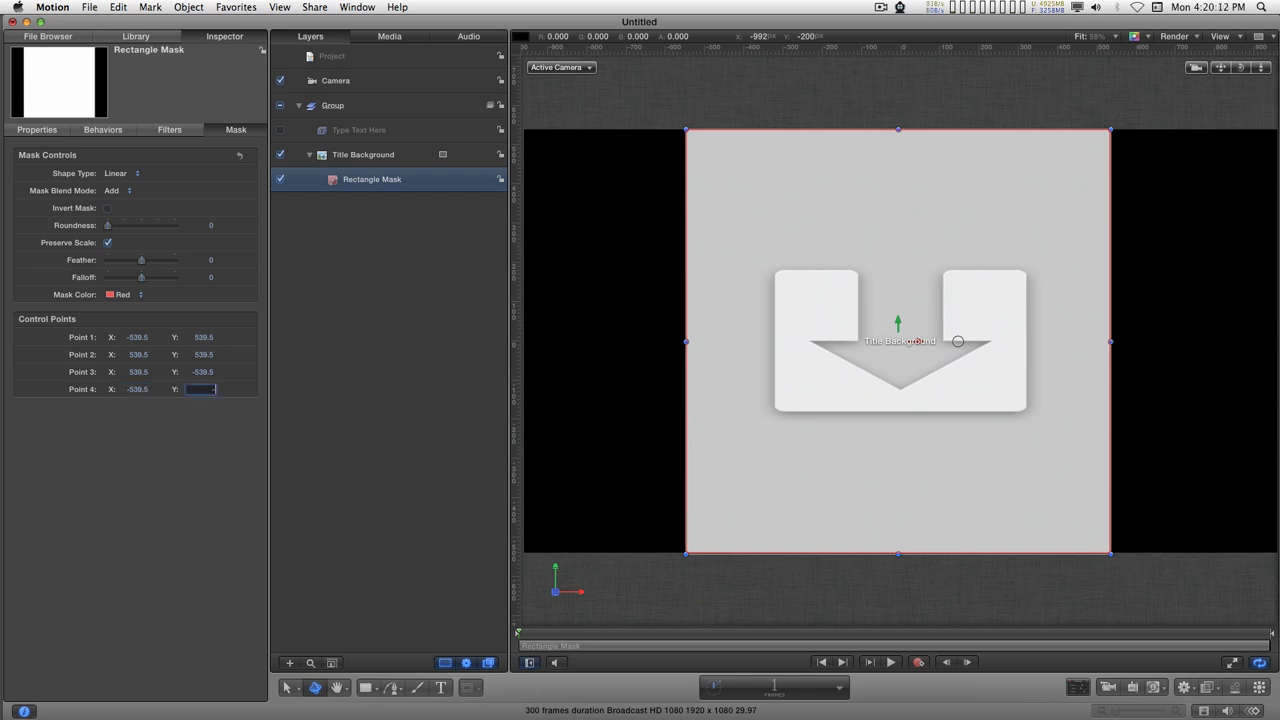
type("539.5")
key("Return")
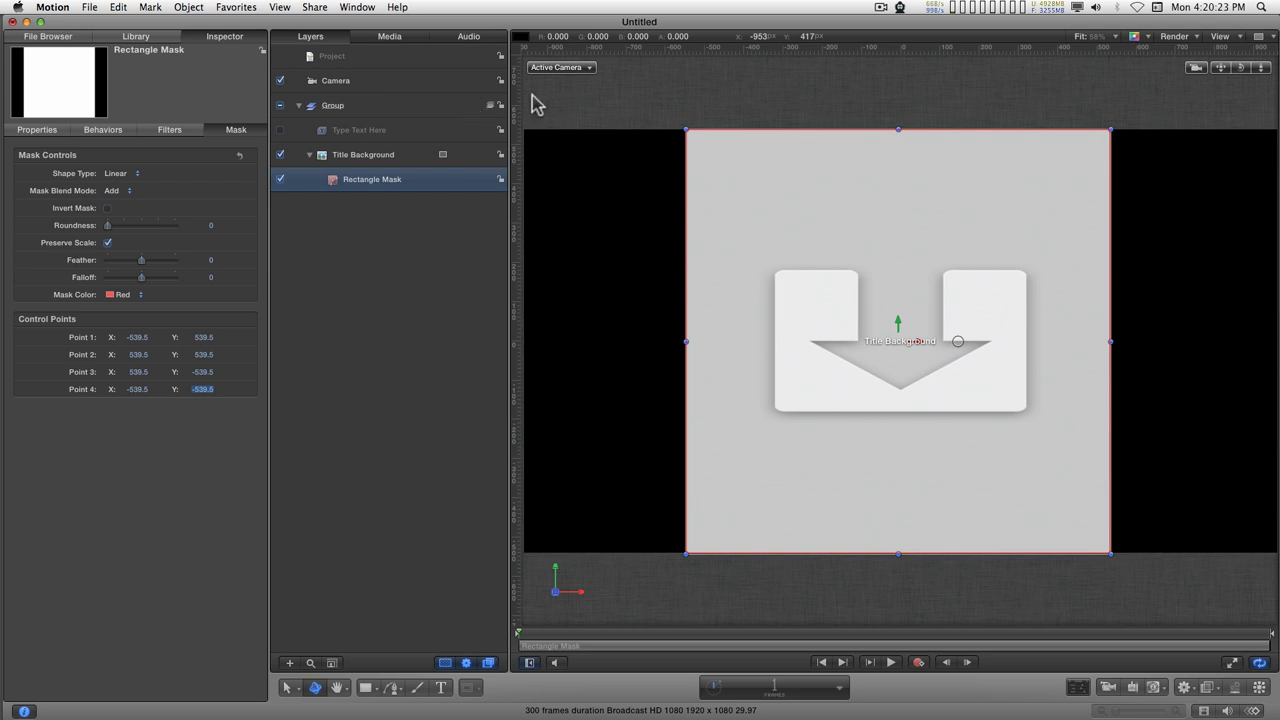
Step: Switch the viewer to Perspective and dolly and orbit to reveal Title Background over the 3D grid
left_click(570, 67)
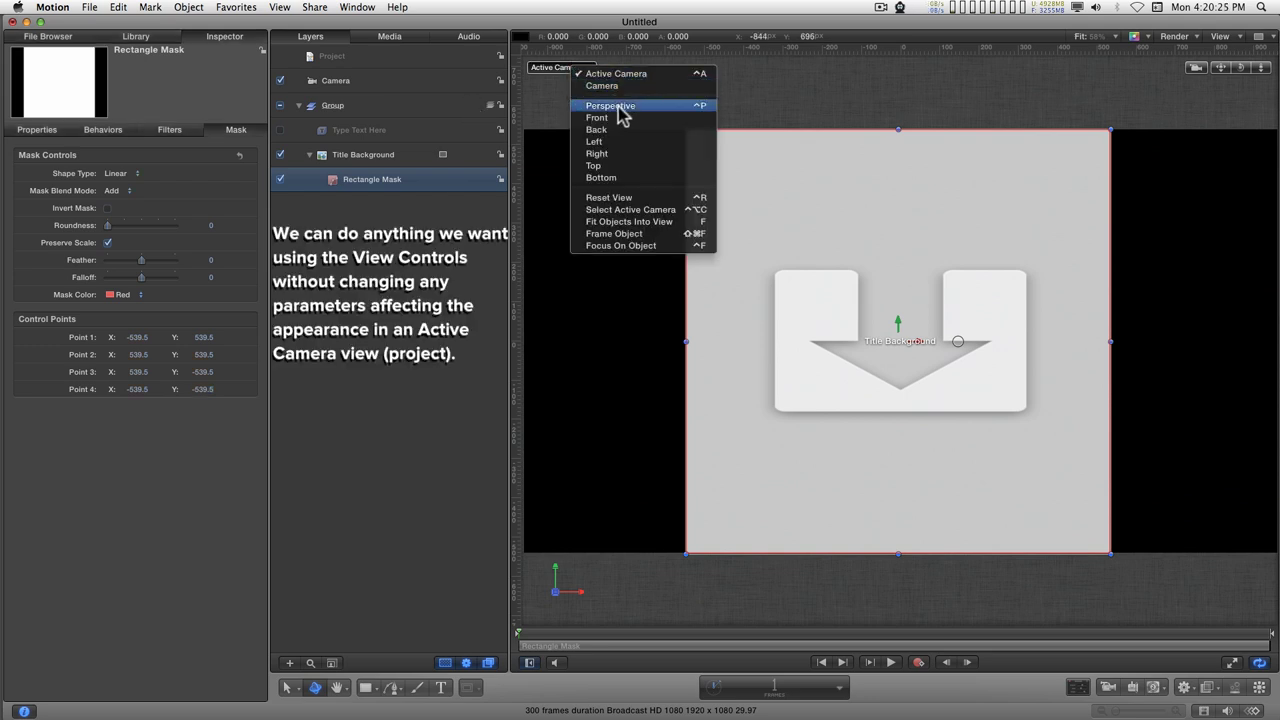
left_click(612, 104)
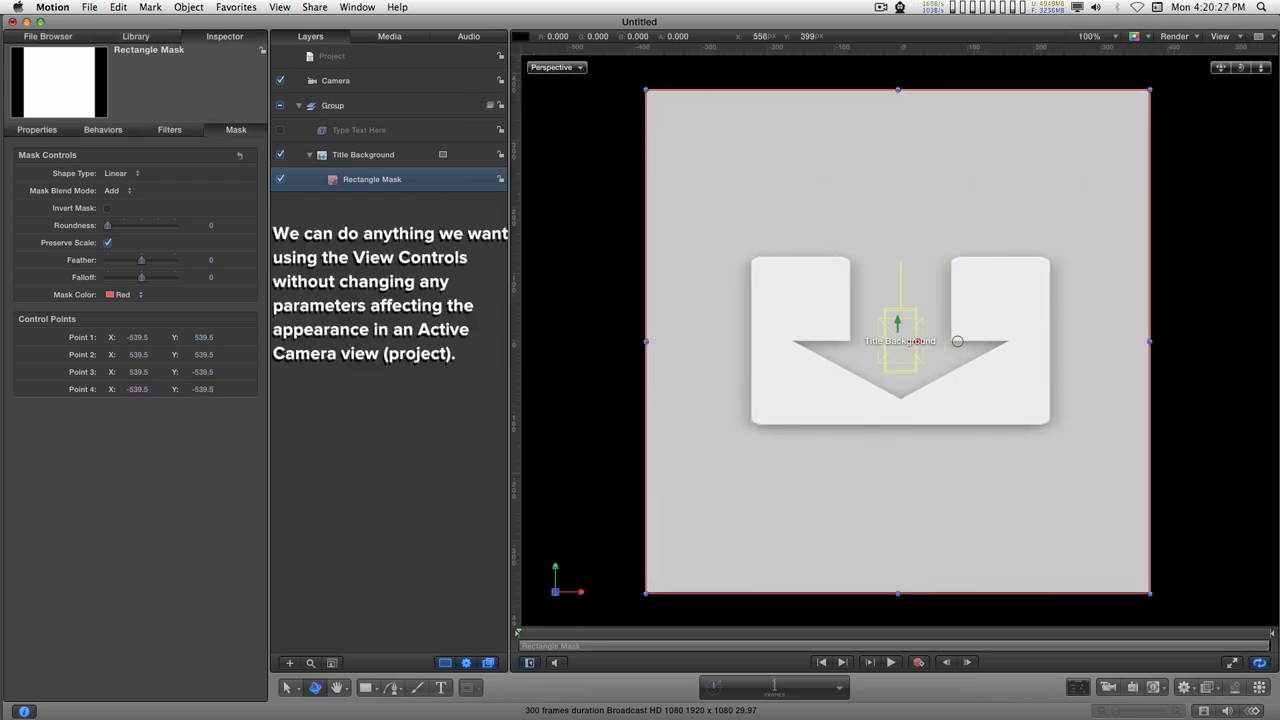
left_click_drag(1260, 67, 1110, 134)
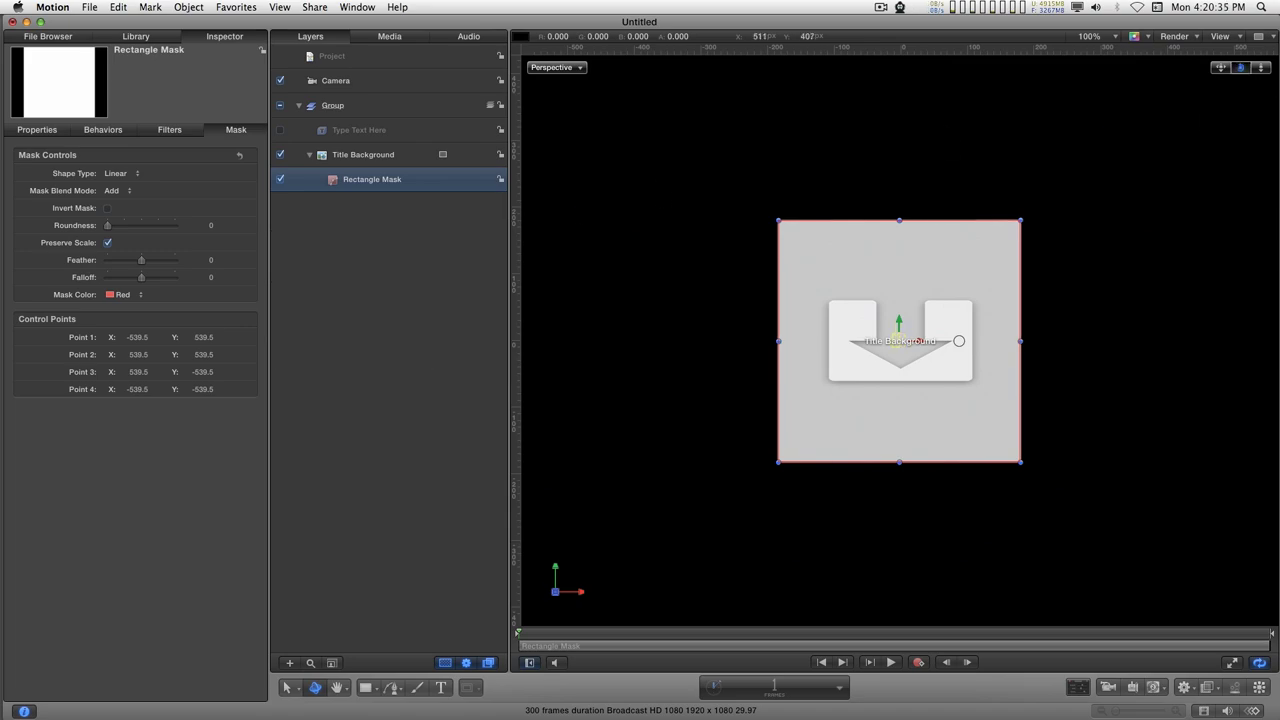
left_click_drag(1241, 67, 956, 315)
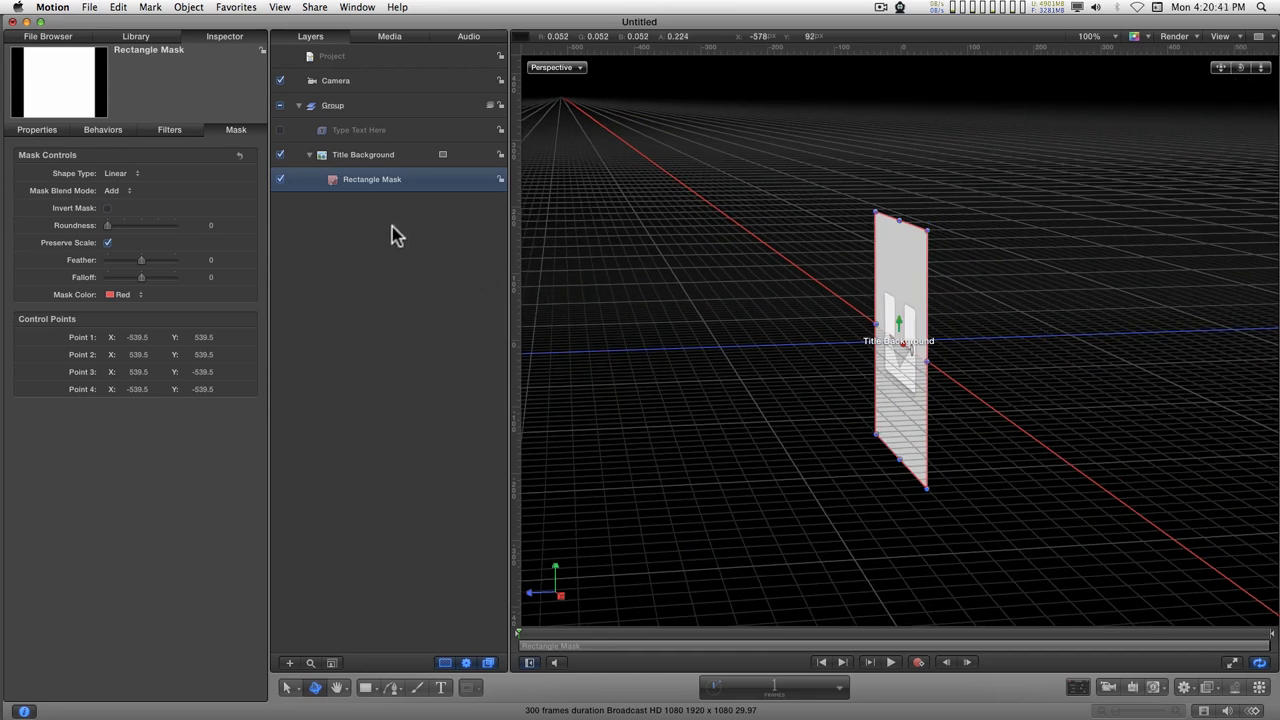
left_click(363, 155)
Step: Set Title Background's Anchor Point Z to about -540 px and orbit to face the panel
left_click(50, 135)
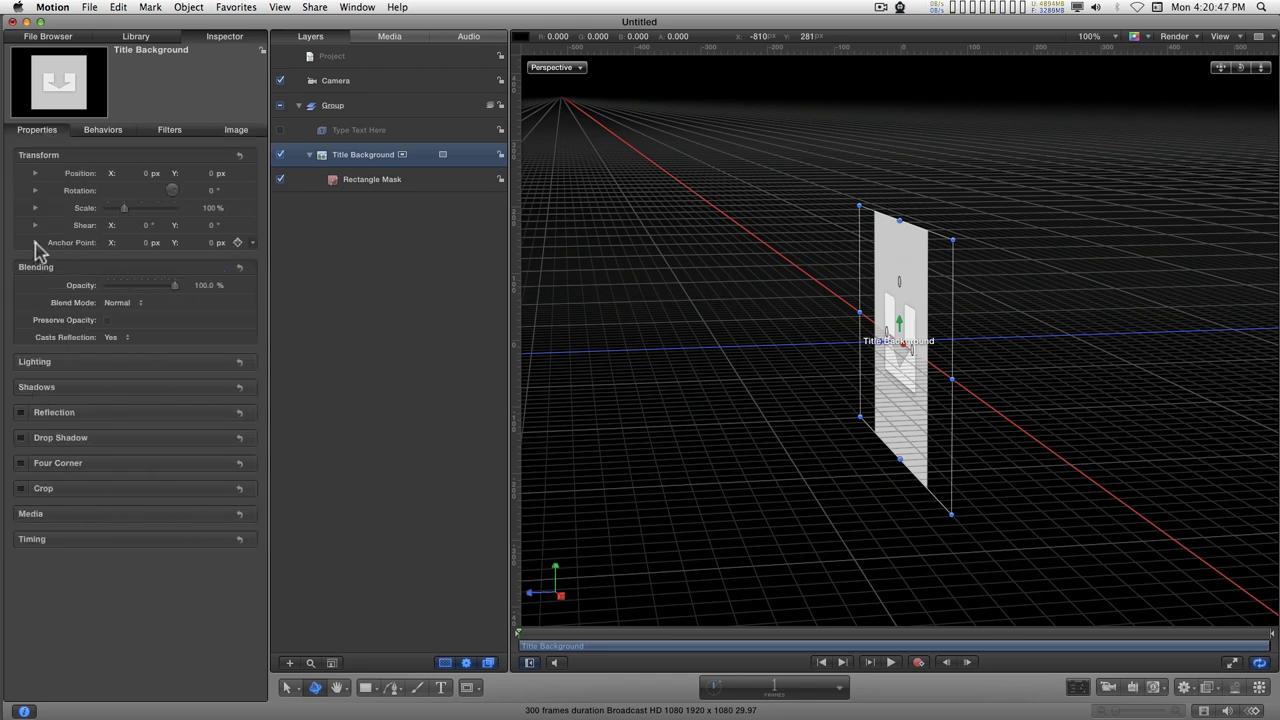
left_click(35, 242)
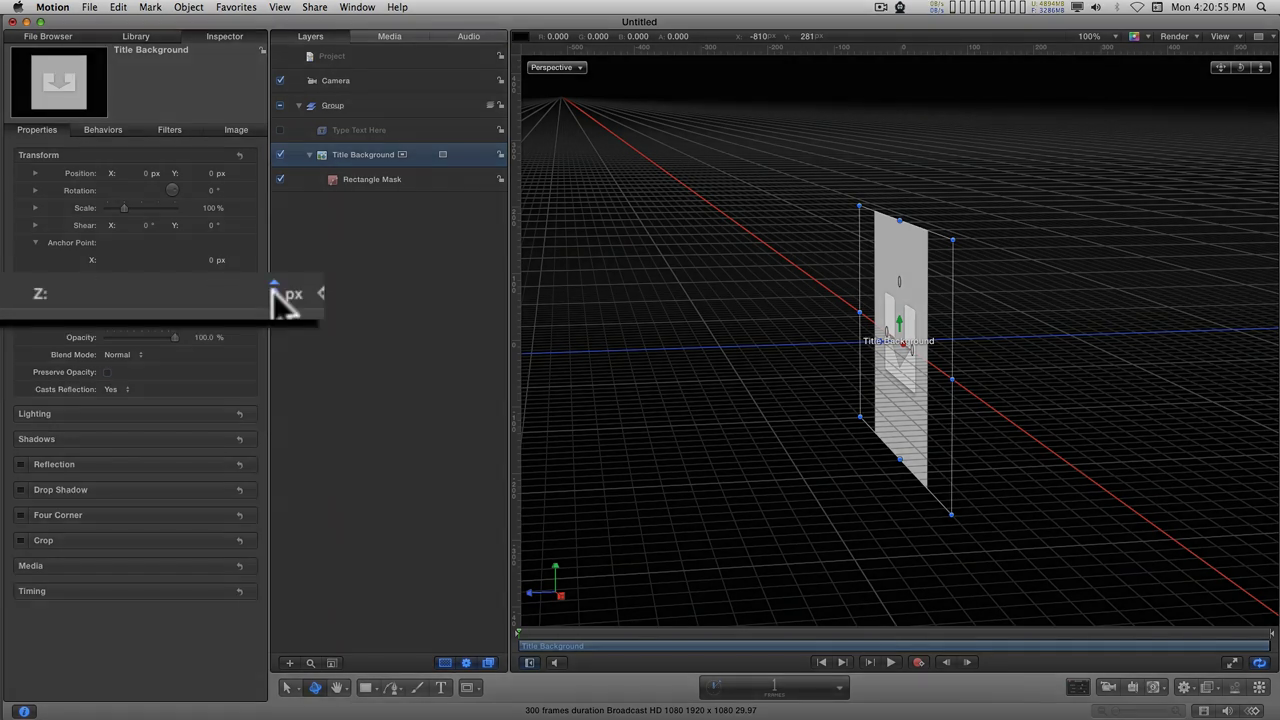
left_click_drag(276, 296, 241, 294)
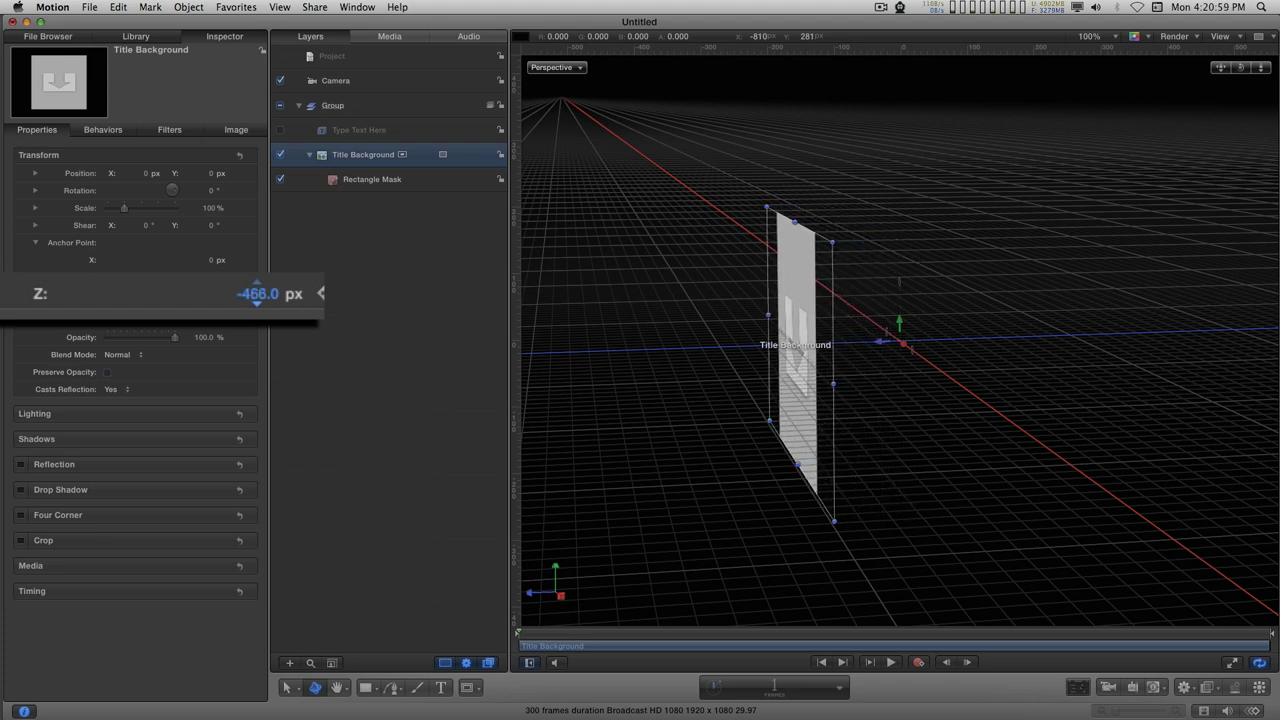
left_click_drag(258, 293, 250, 293)
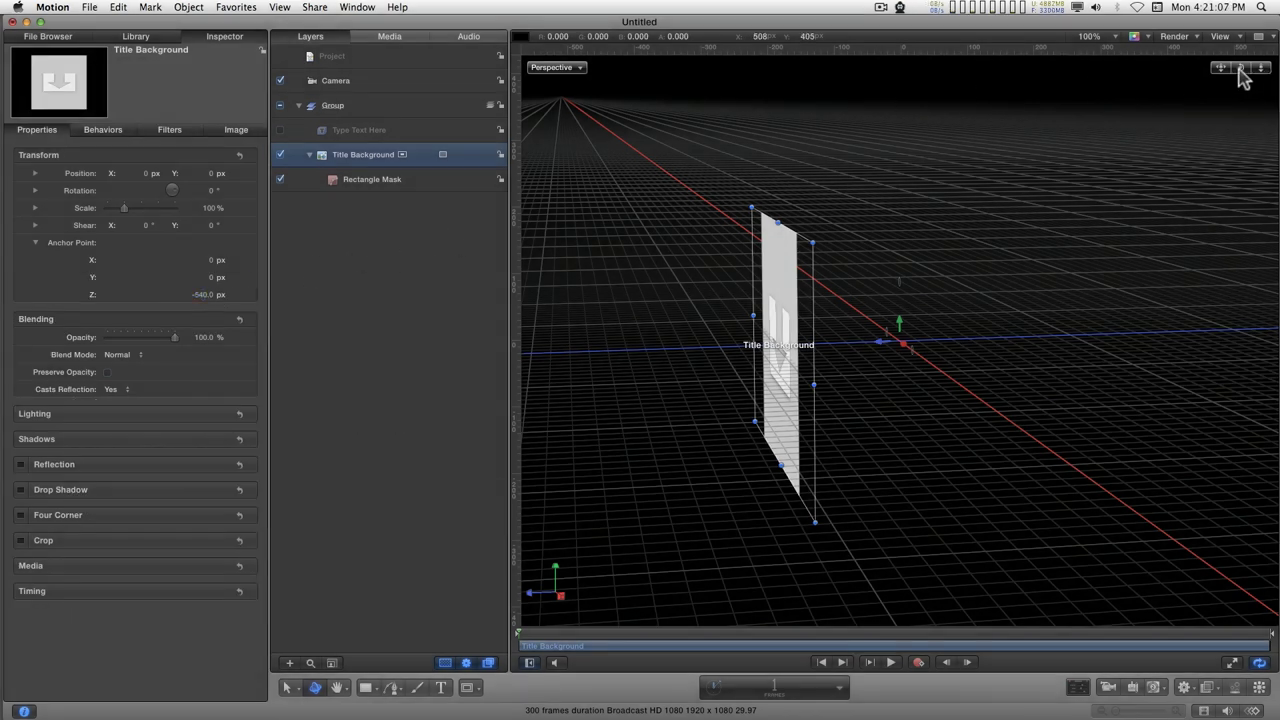
left_click_drag(1240, 75, 1210, 72)
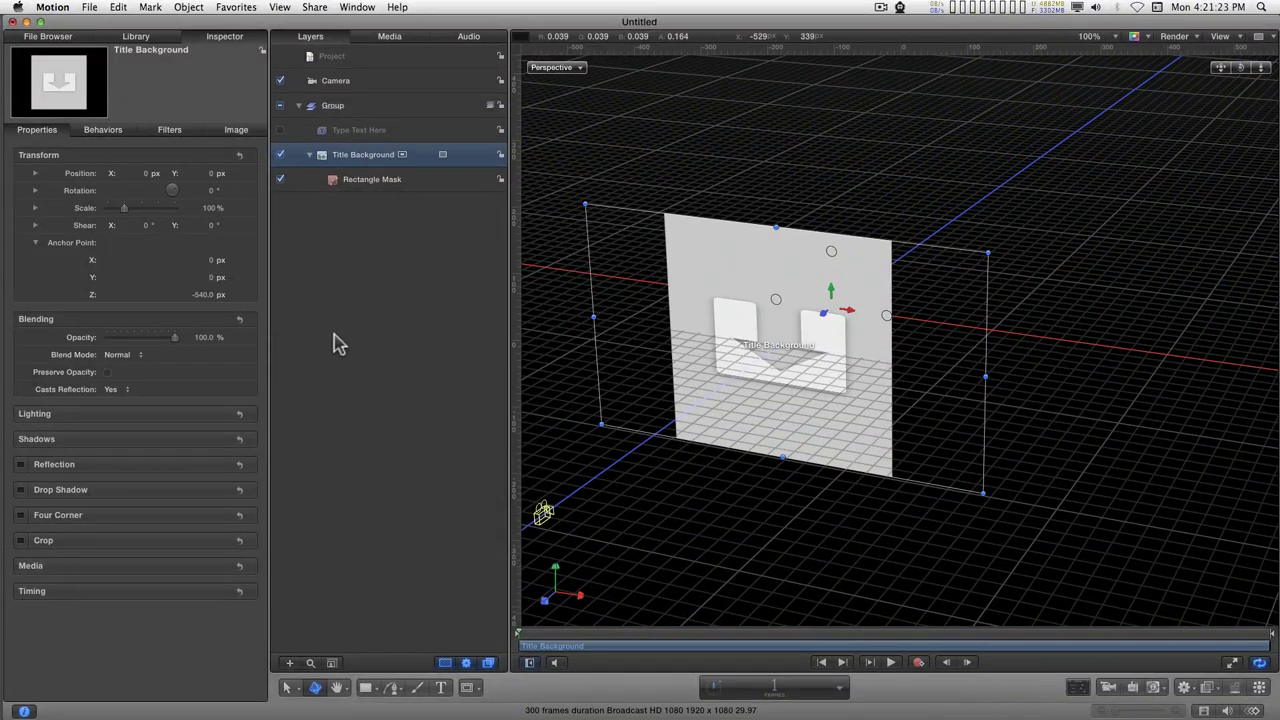
Step: Clone Title Background and set the clone's Rotation Y to -90° for a side face
key("k")
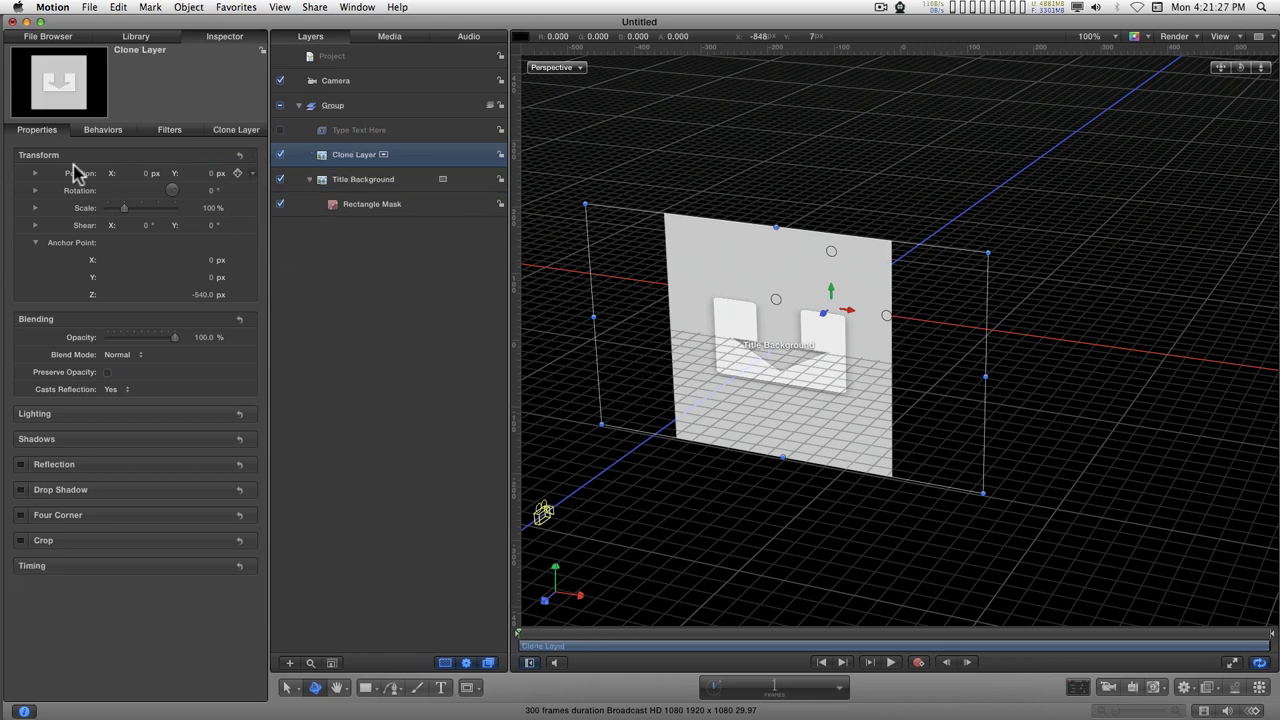
left_click(35, 173)
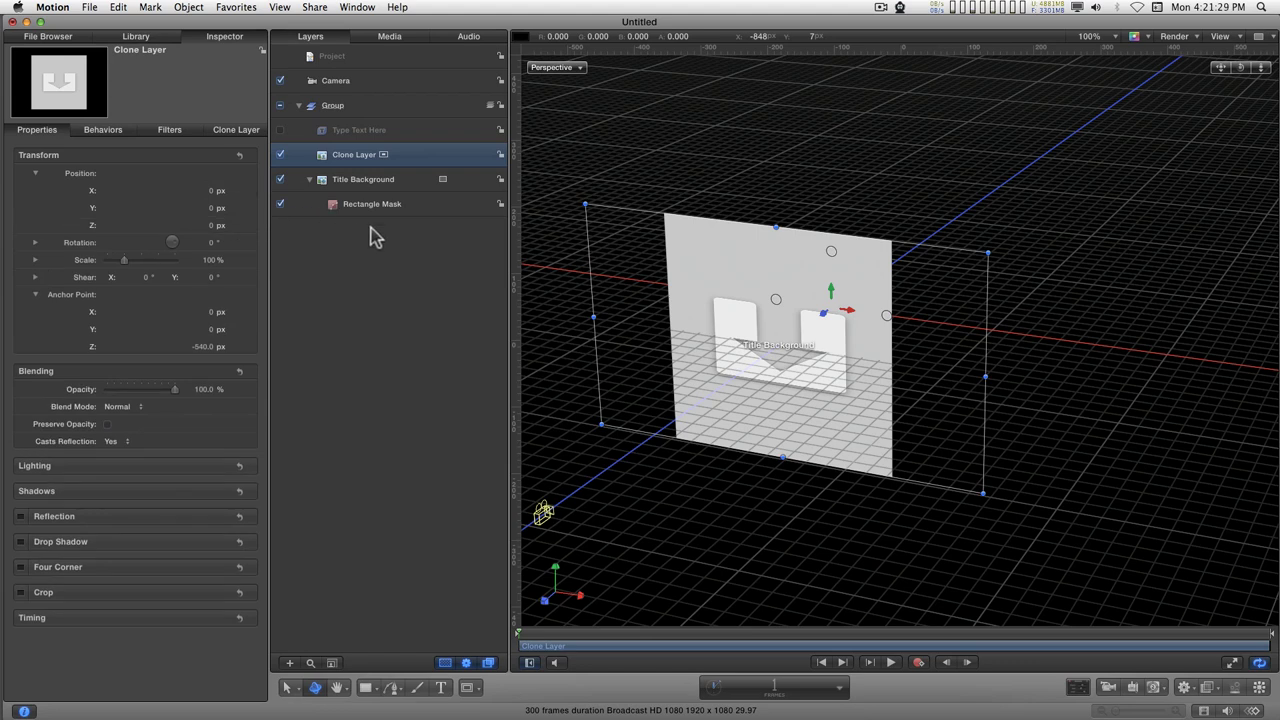
left_click(35, 242)
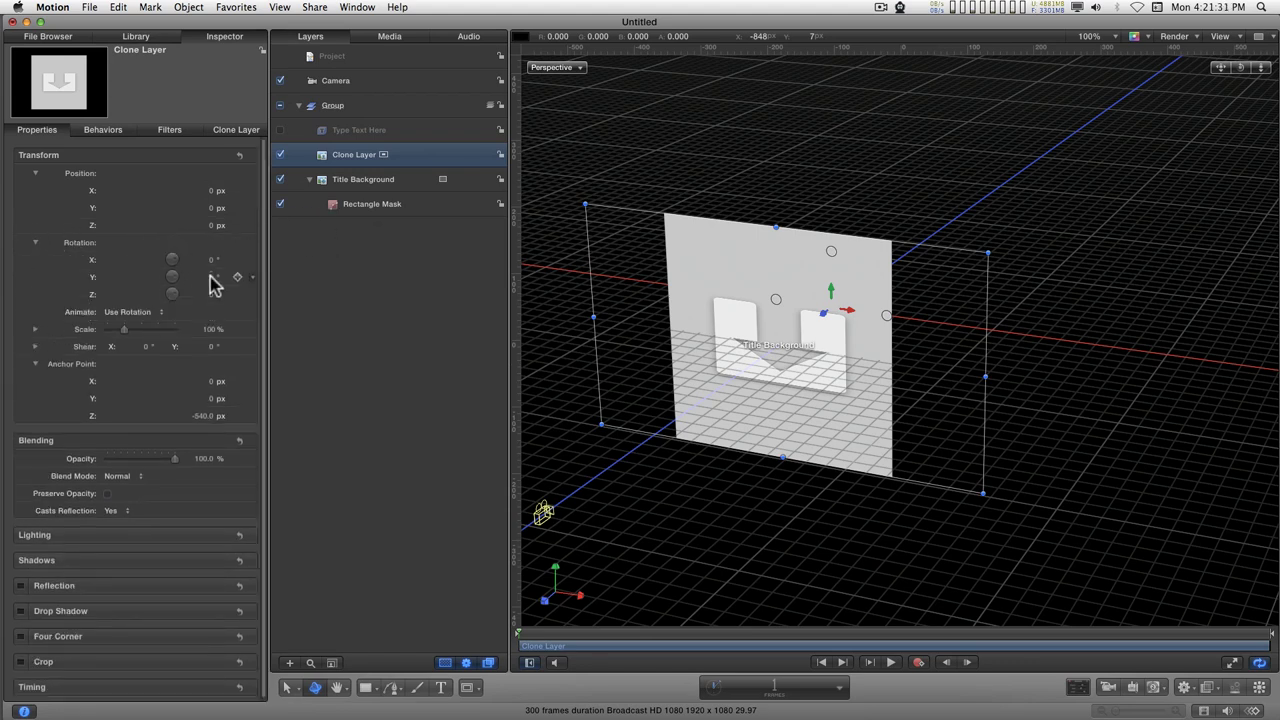
mouse_move(211, 278)
left_mouse_down()
mouse_move(152, 278)
mouse_move(210, 282)
left_mouse_up()
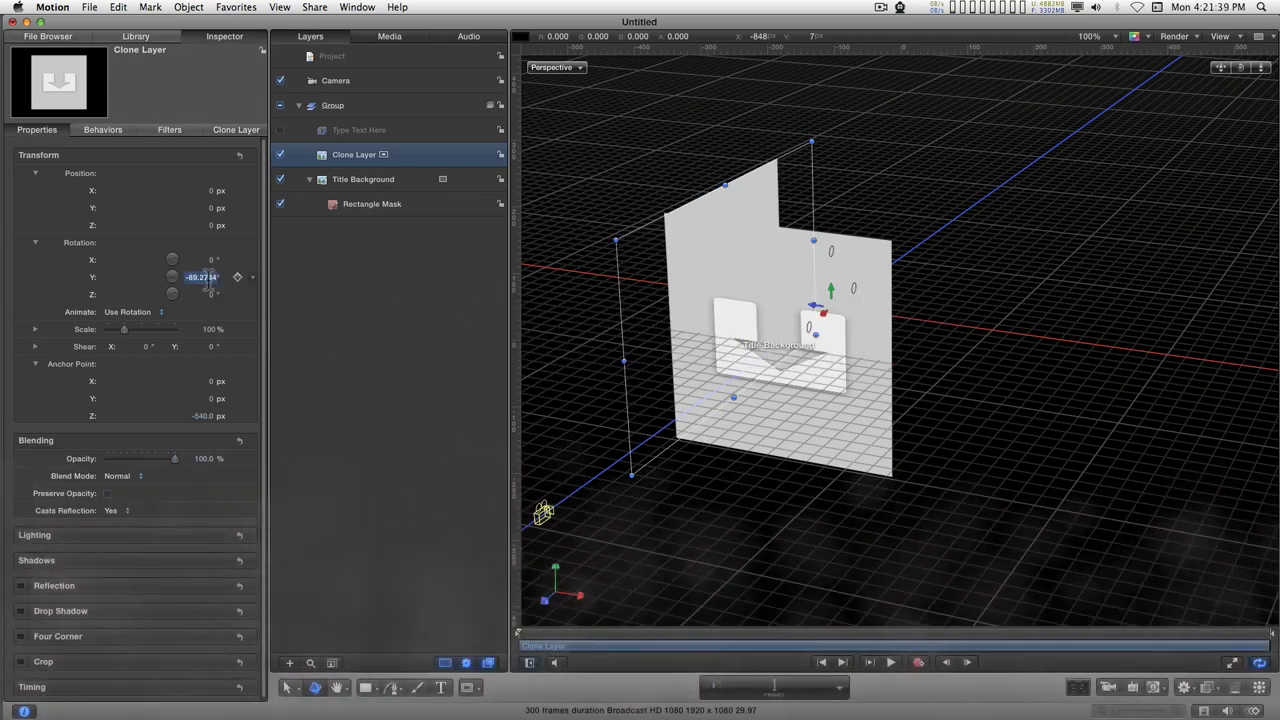
key("BackSpace")
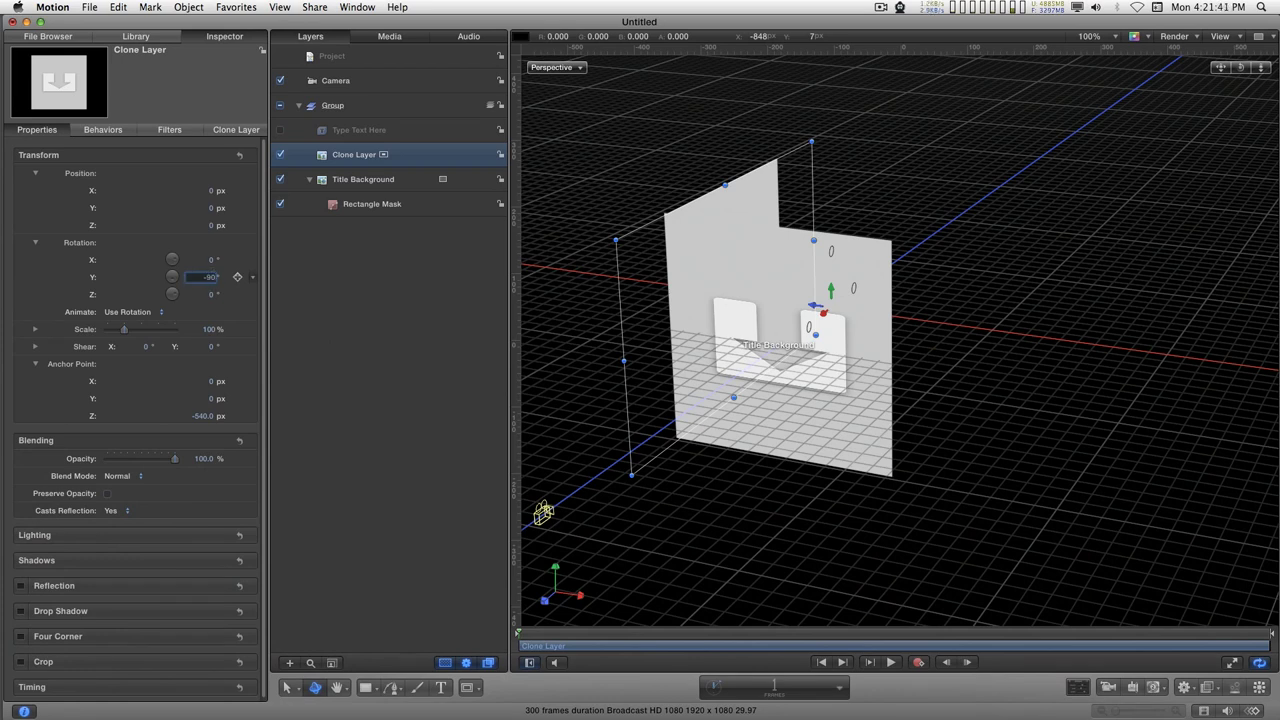
key("Return")
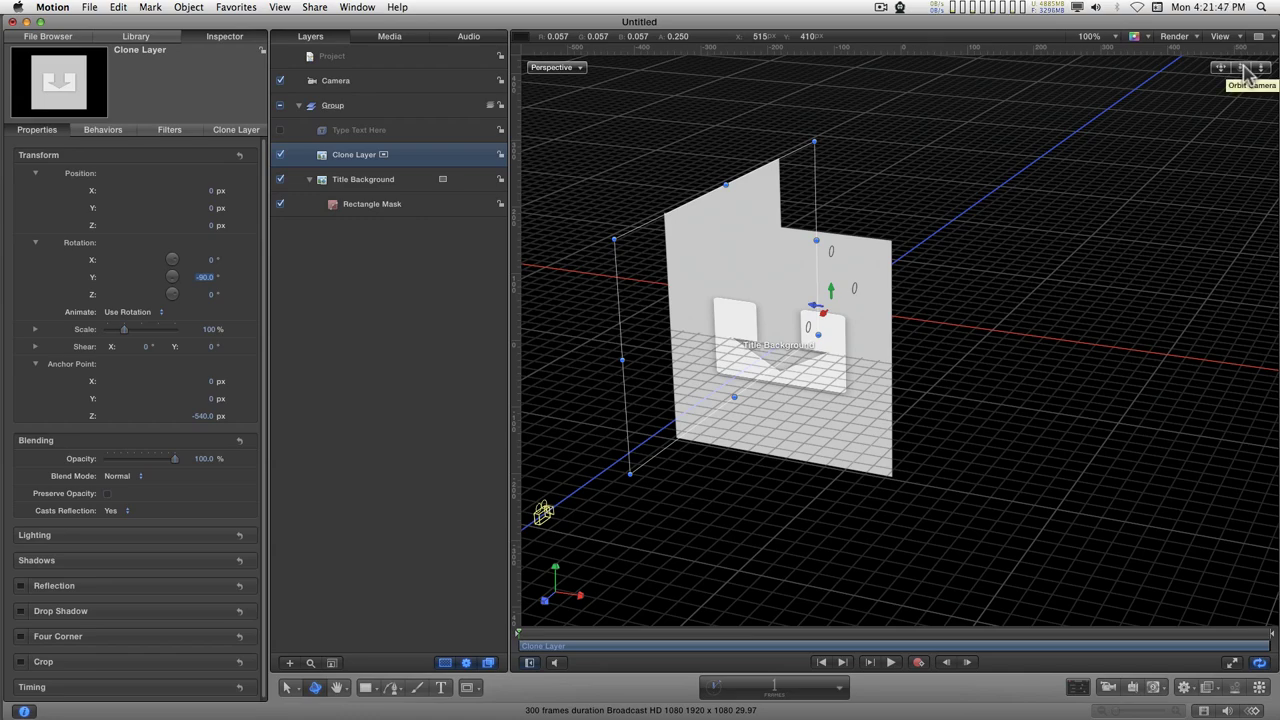
left_click_drag(1244, 70, 766, 129)
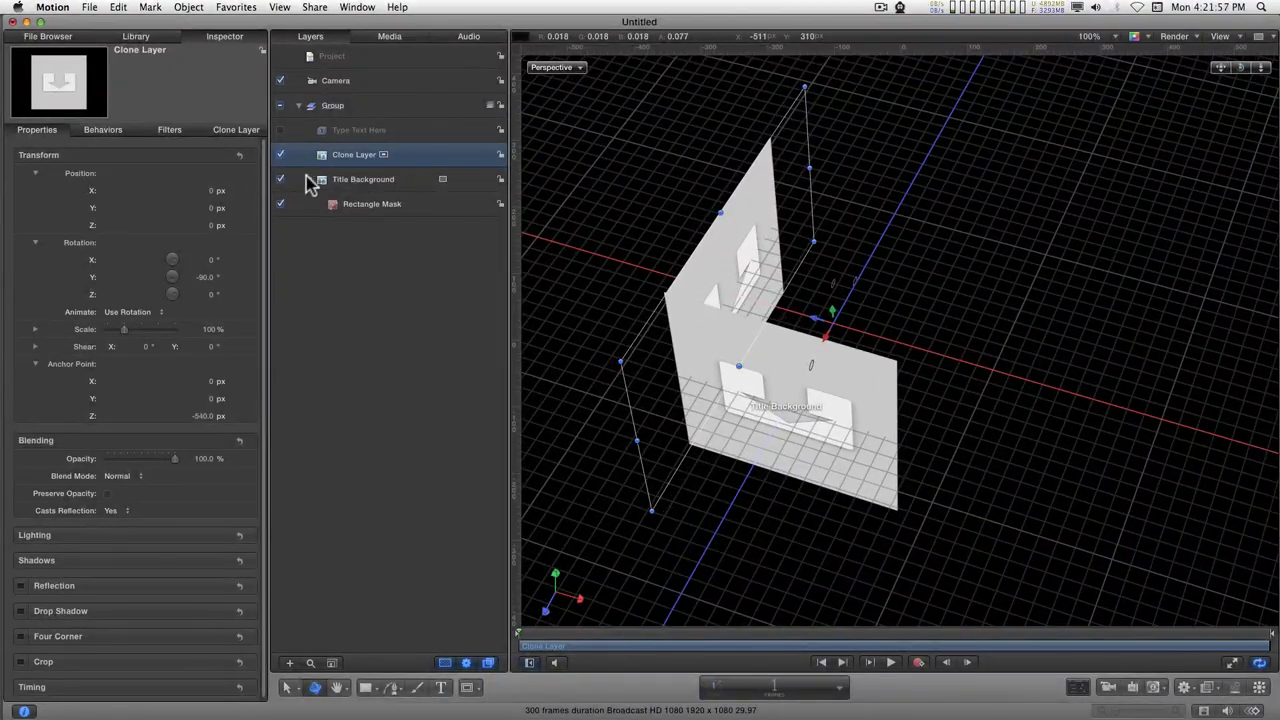
Step: Add two more clones rotated 180° and 90° on Y for the back and other side
left_click(364, 182)
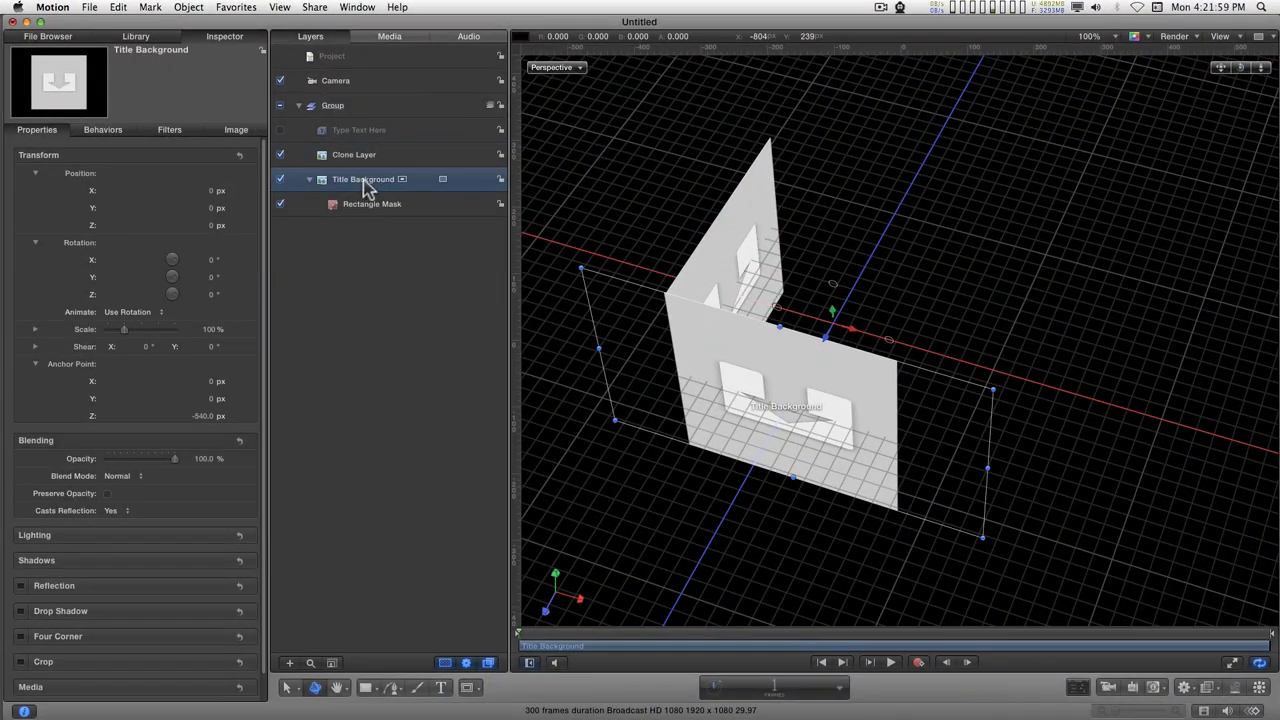
key("k")
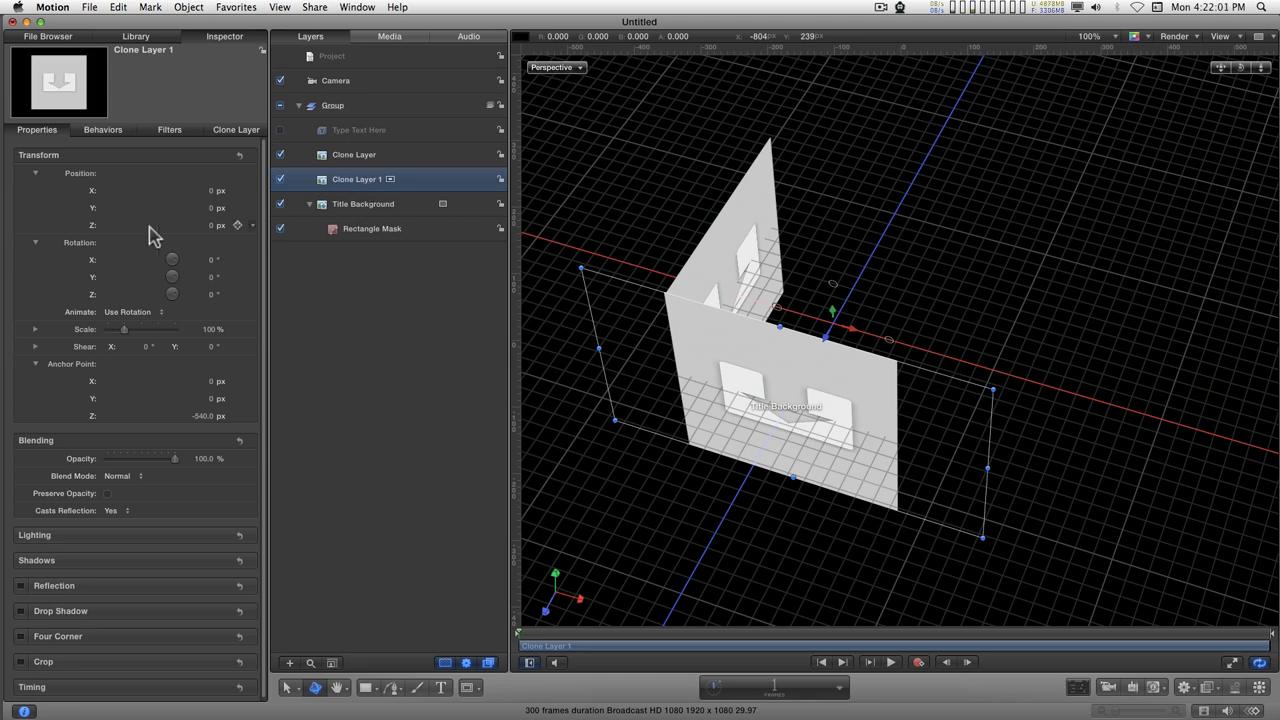
left_click(212, 277)
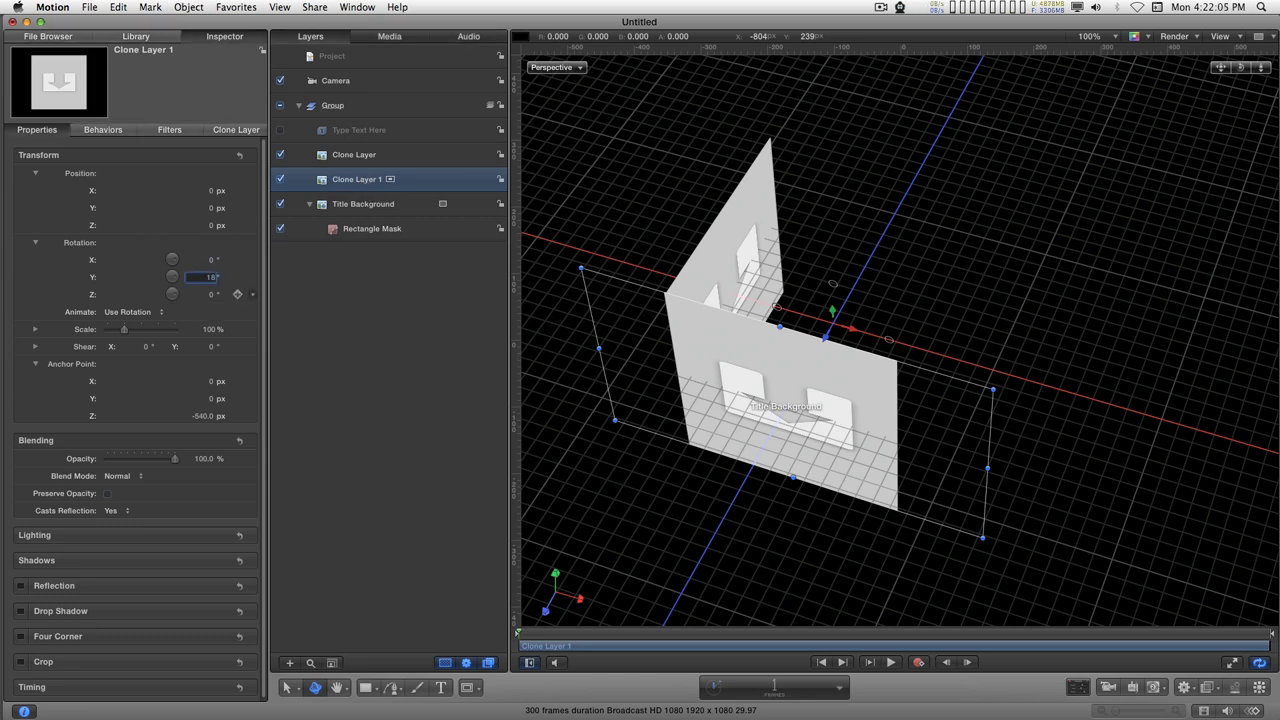
type("180")
key("Return")
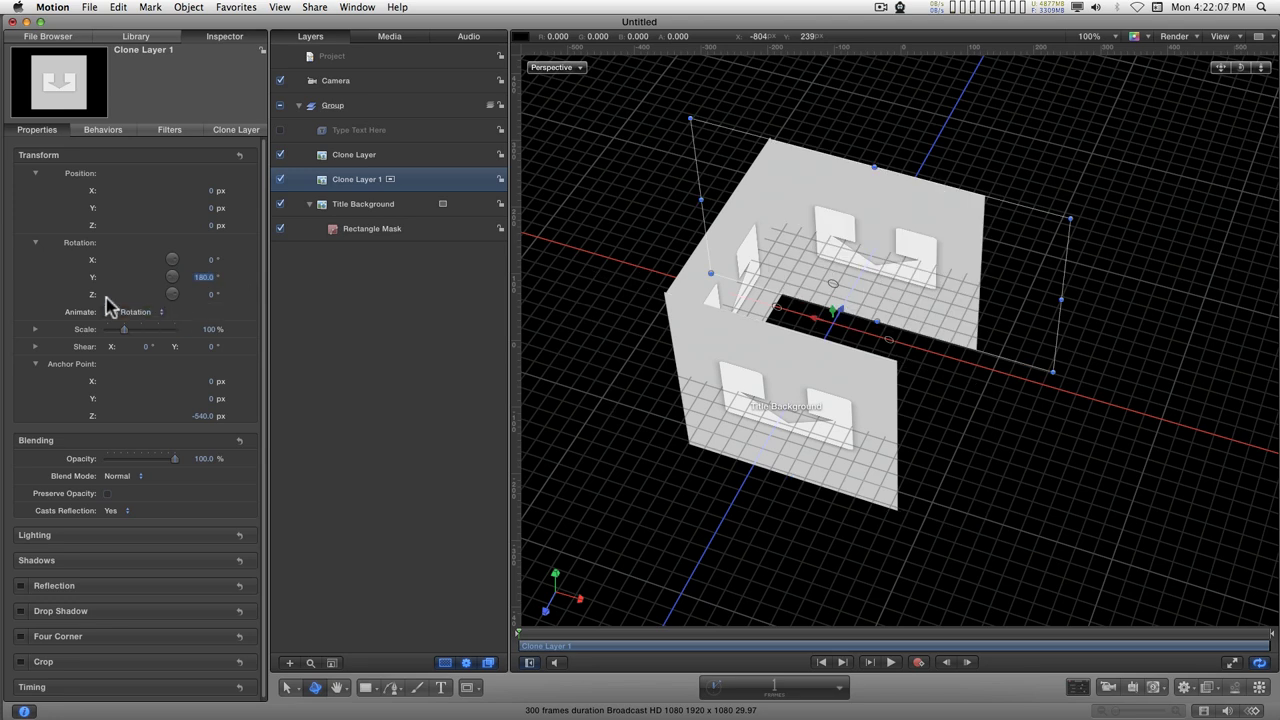
left_click(353, 204)
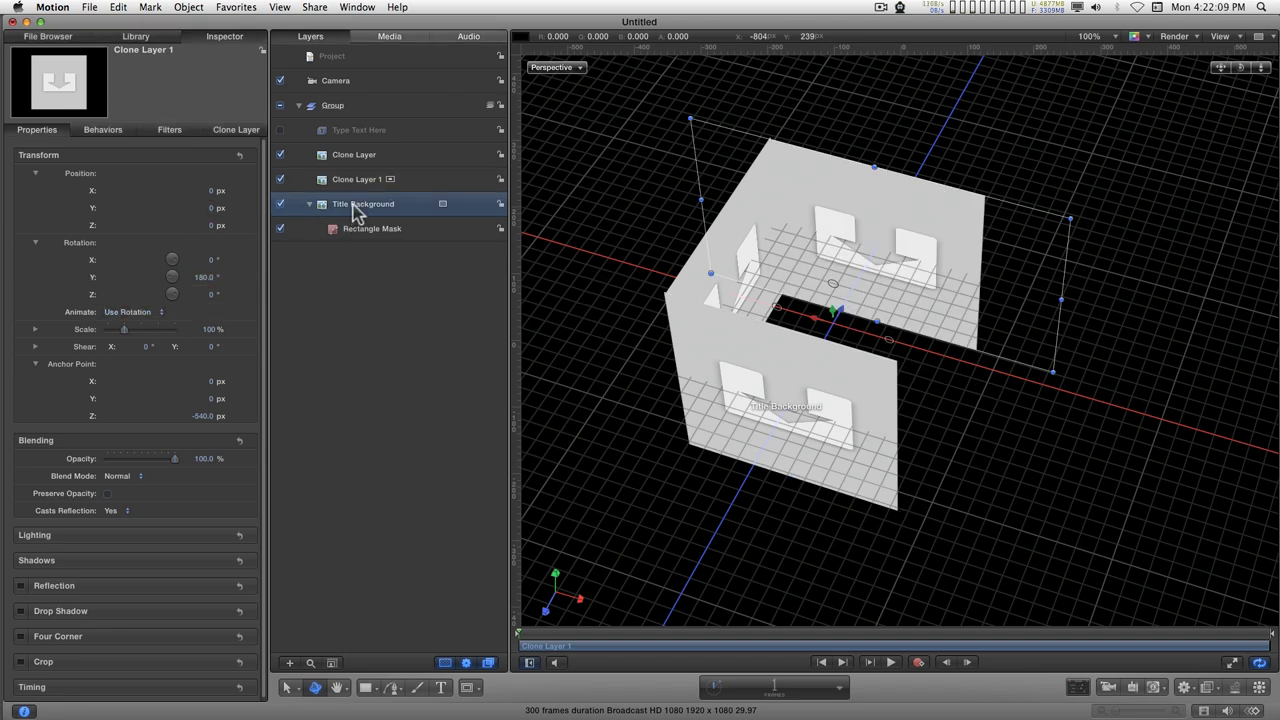
key("k")
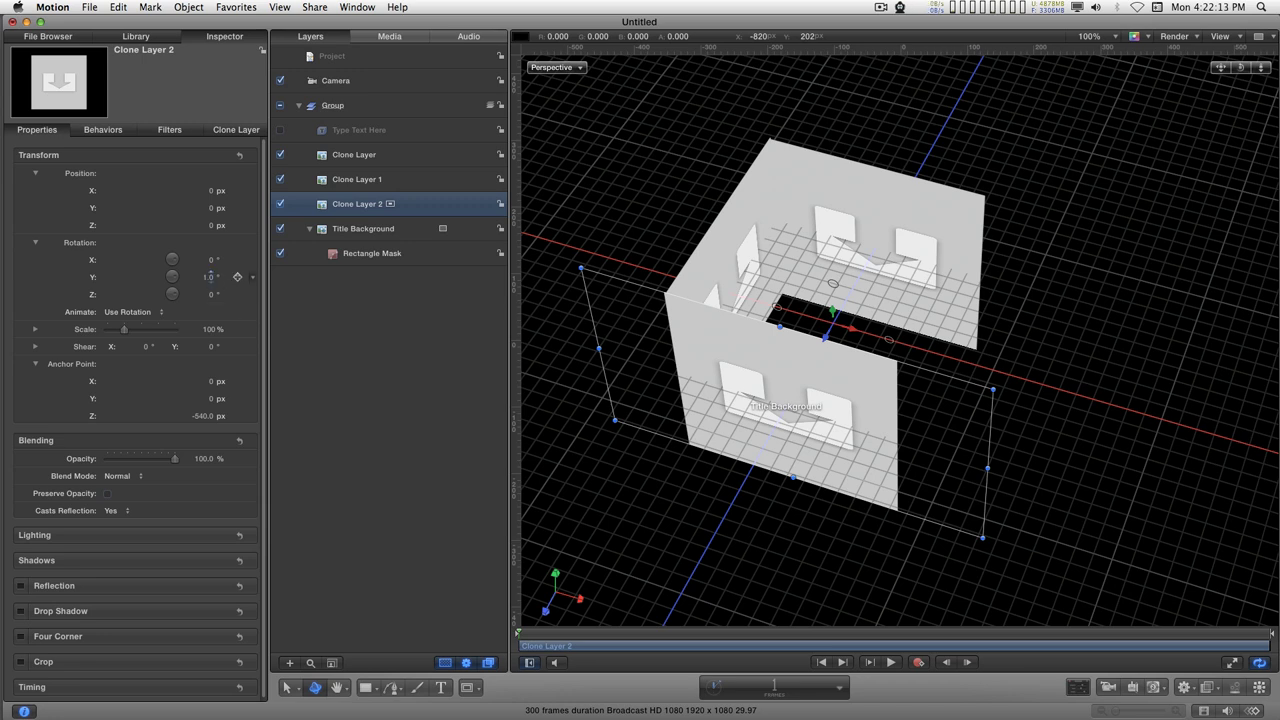
left_click_drag(208, 277, 260, 277)
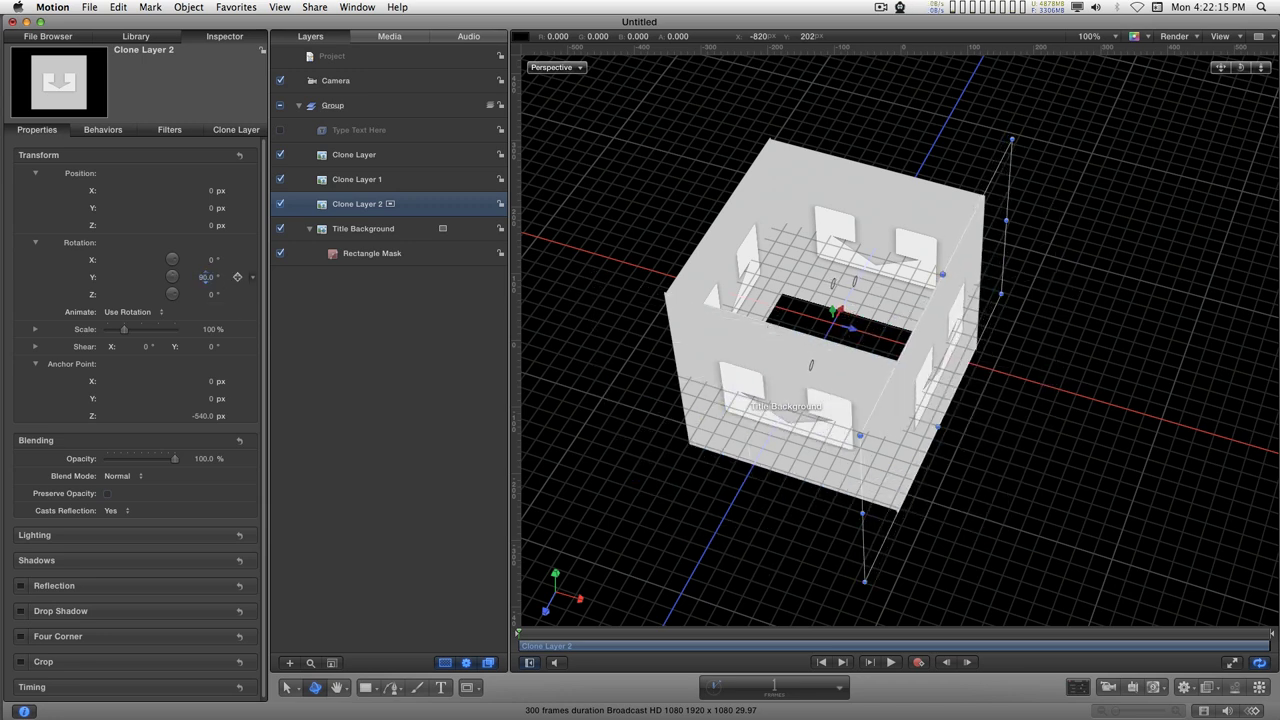
Step: Add a fourth clone with Rotation X -90° as the cube's top face
left_click(370, 231)
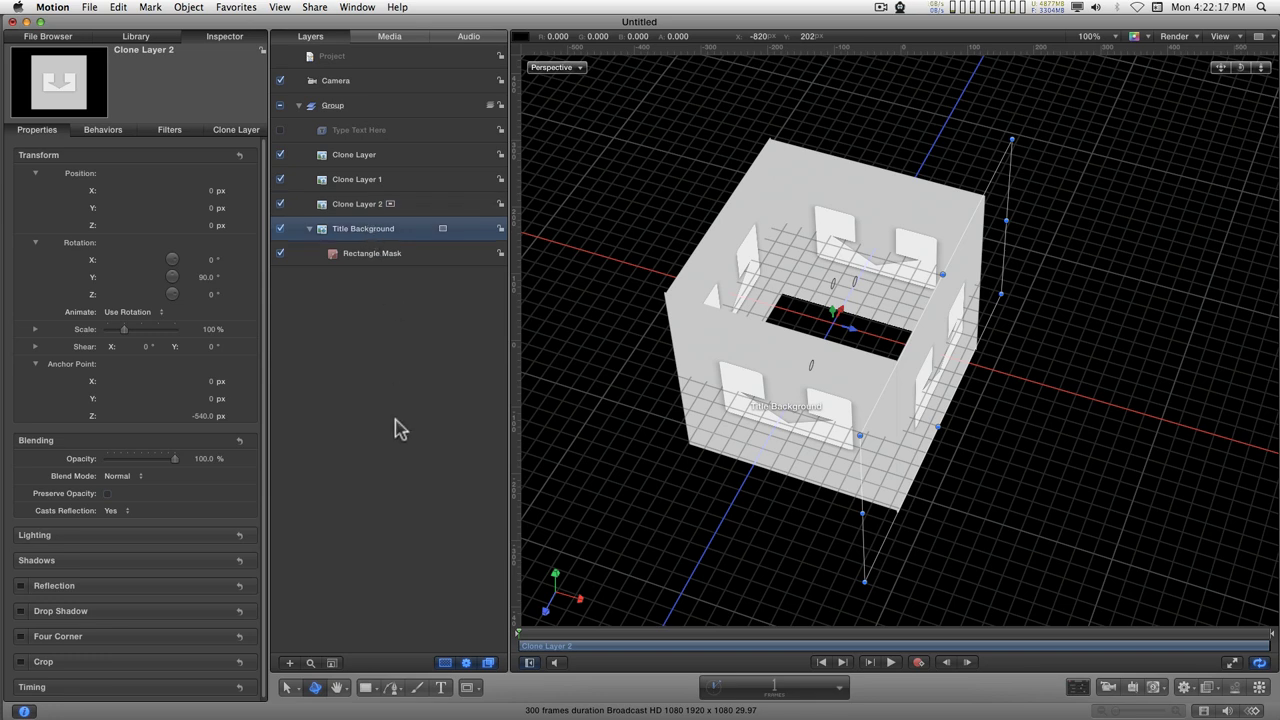
key("k")
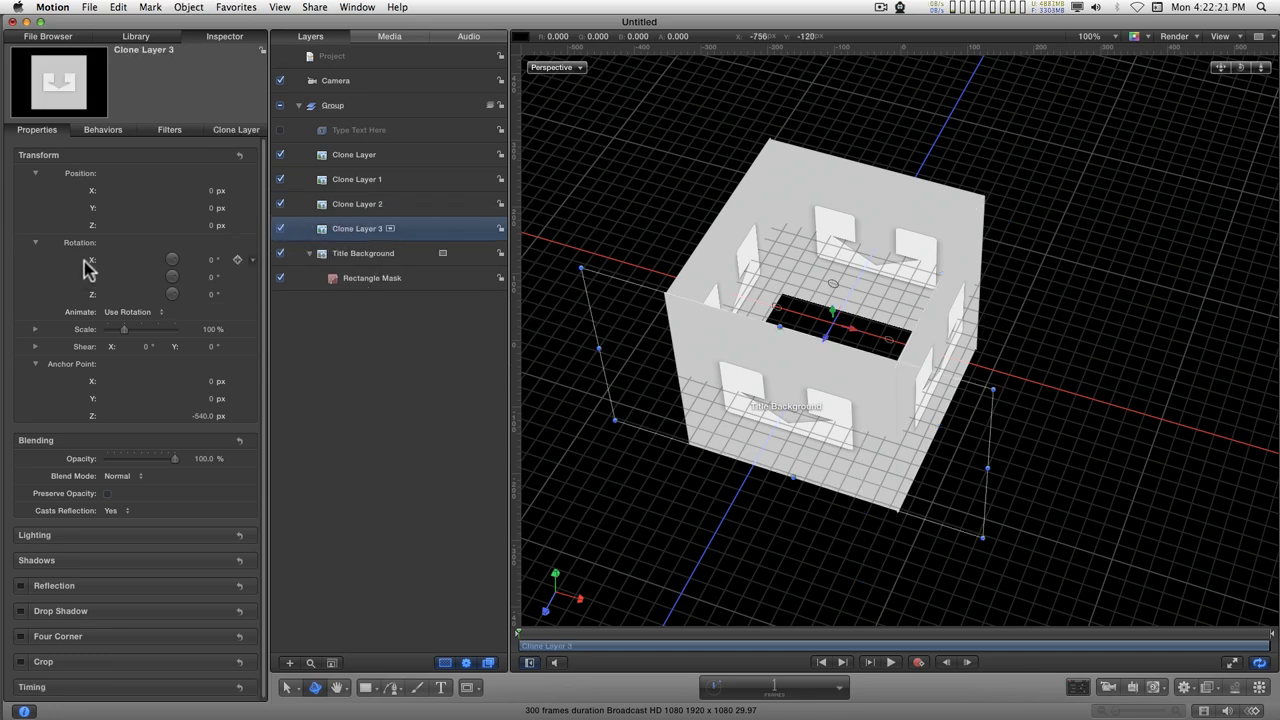
left_click(214, 260)
left_click_drag(214, 262, 124, 262)
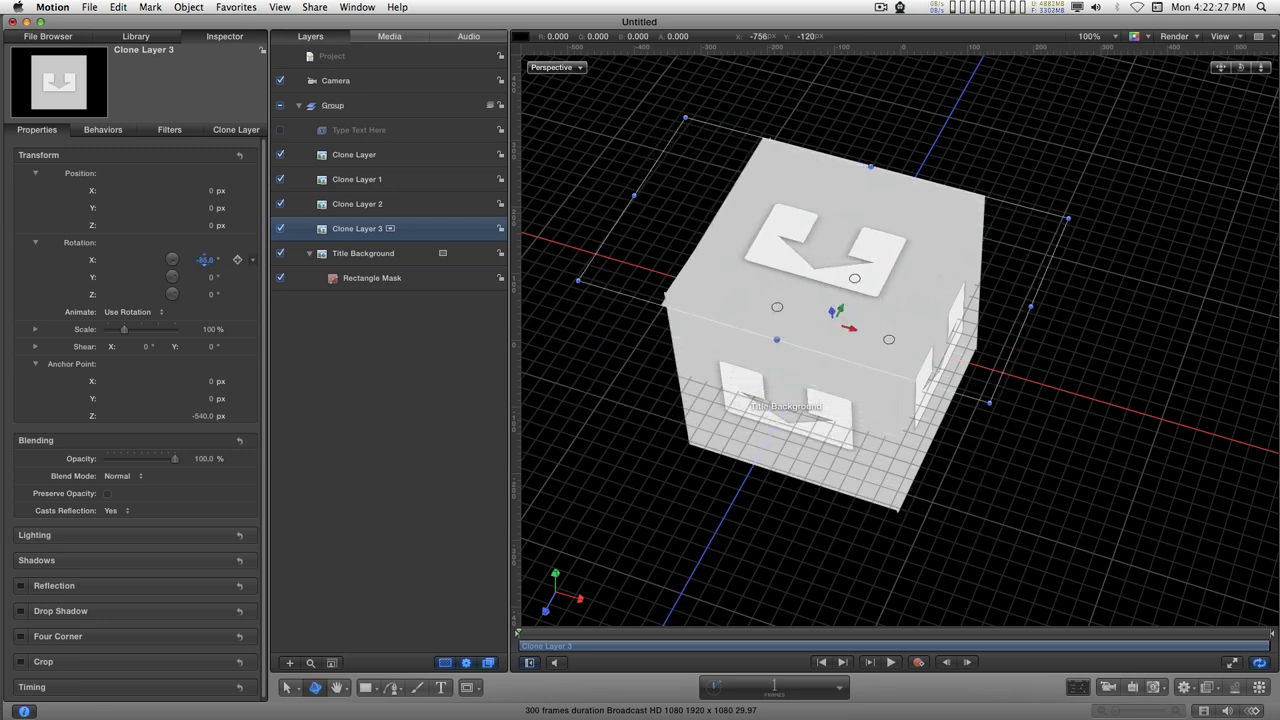
left_click(208, 261)
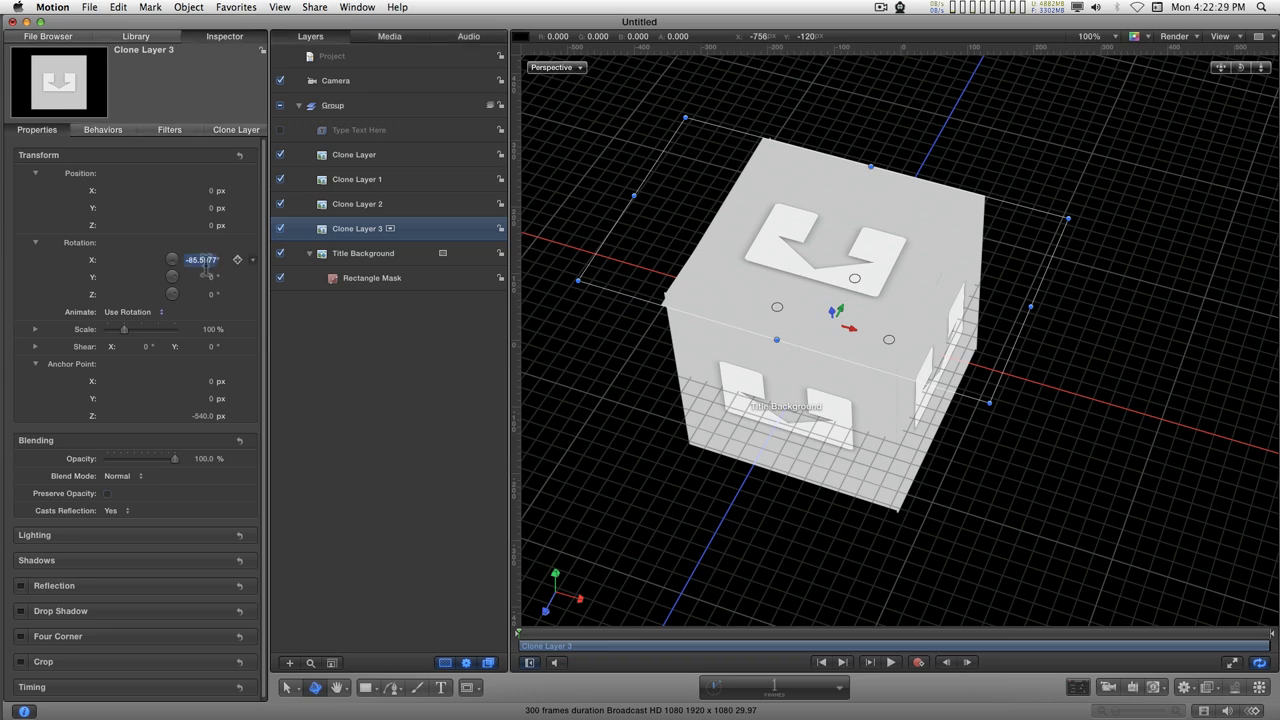
type("-90")
key("Return")
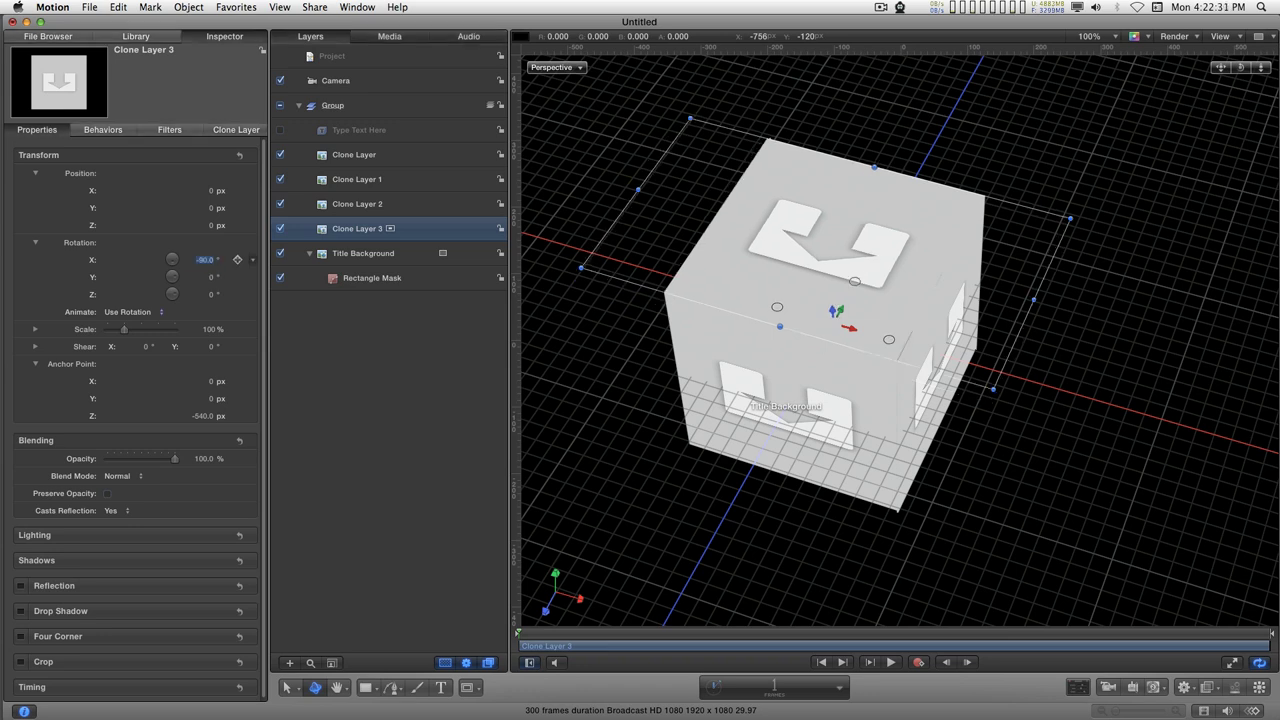
Step: Add a fifth clone rotated 90° on X to close the bottom of the cube
left_click(368, 256)
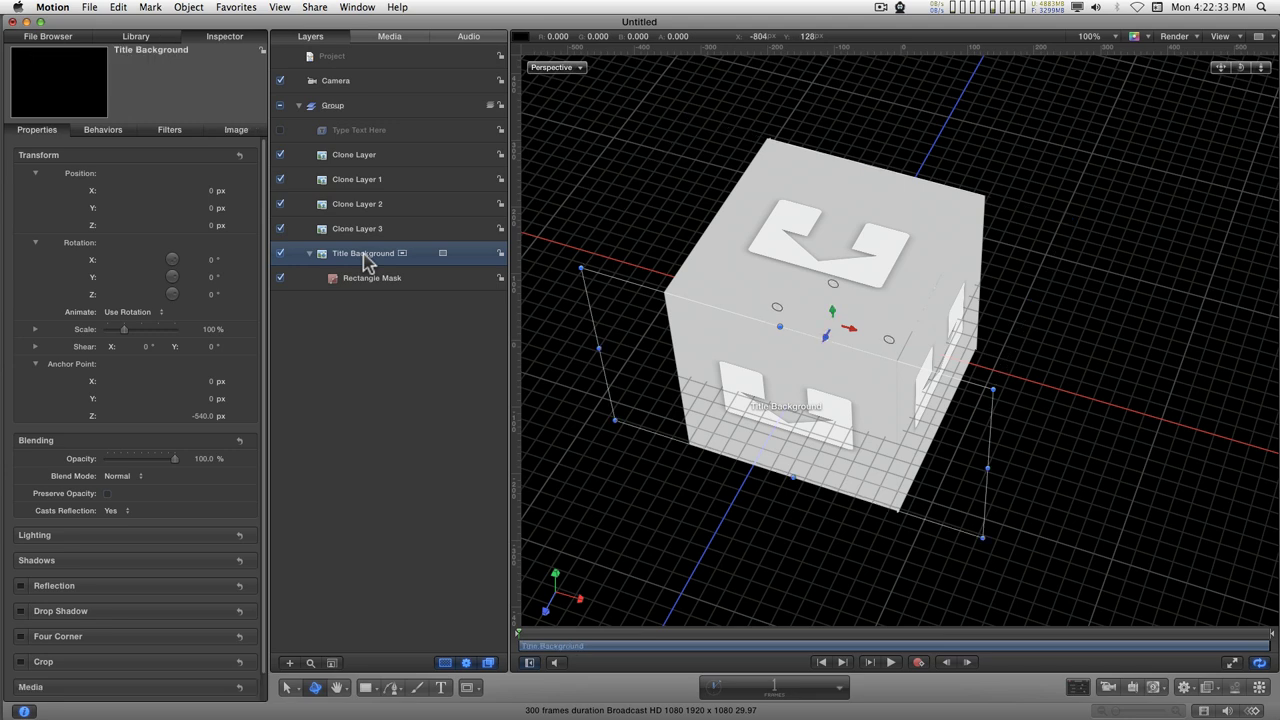
key("k")
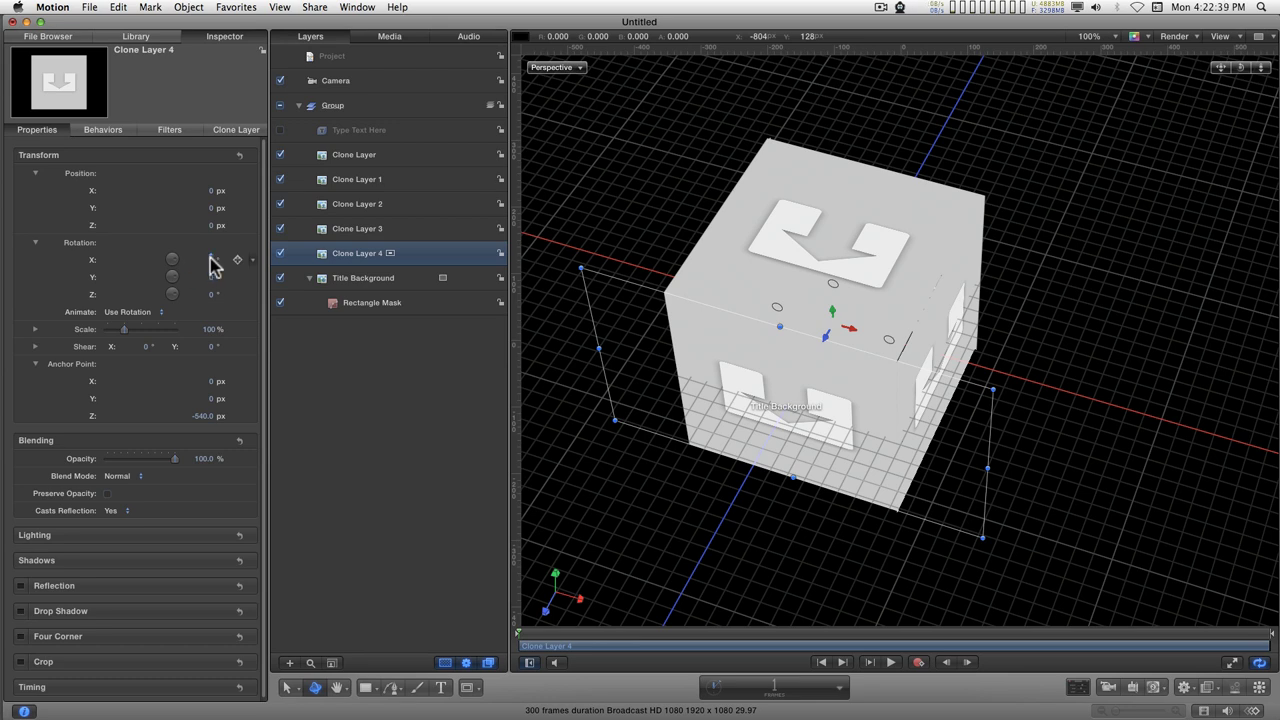
left_click(211, 260)
key("Return")
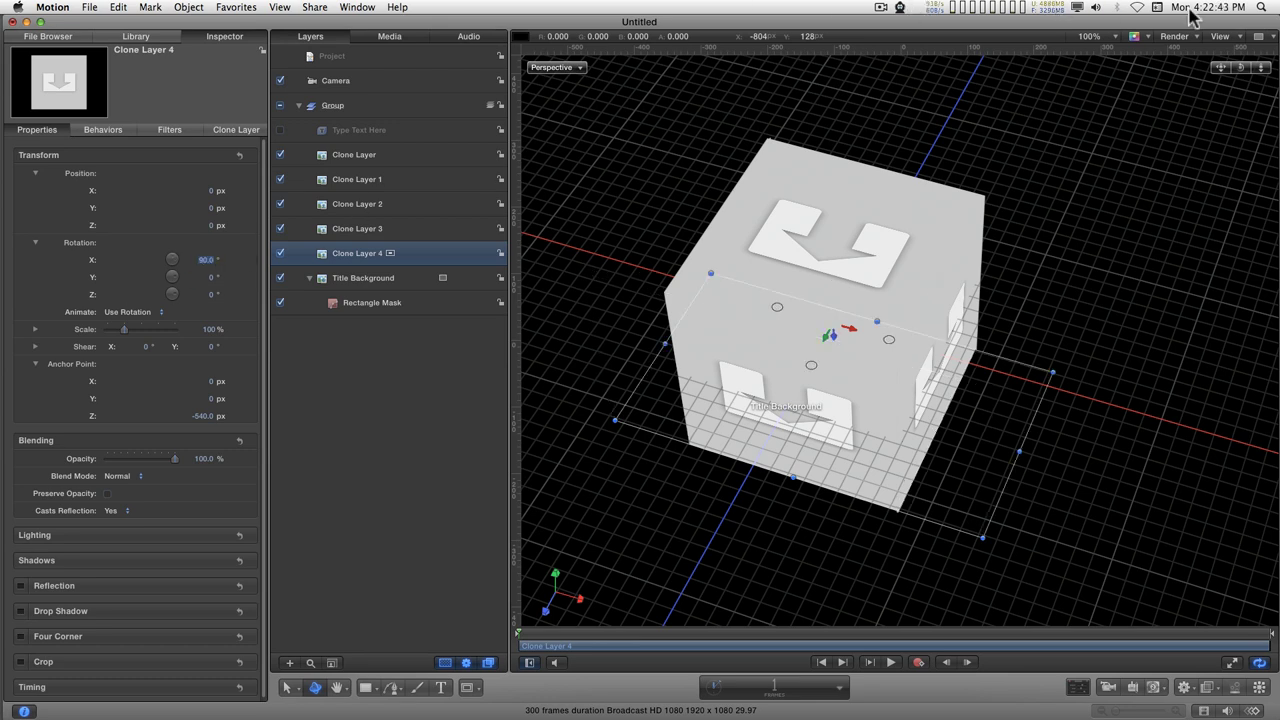
left_click_drag(1241, 67, 740, 340)
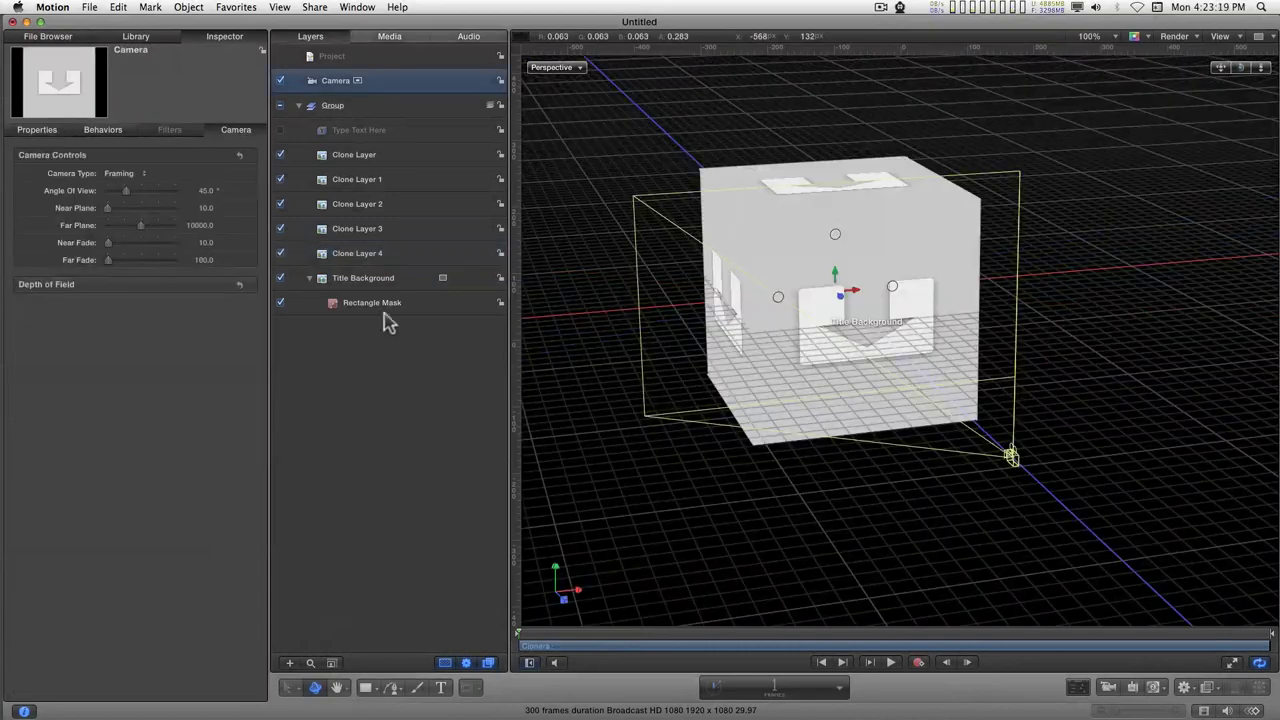
left_click(340, 132)
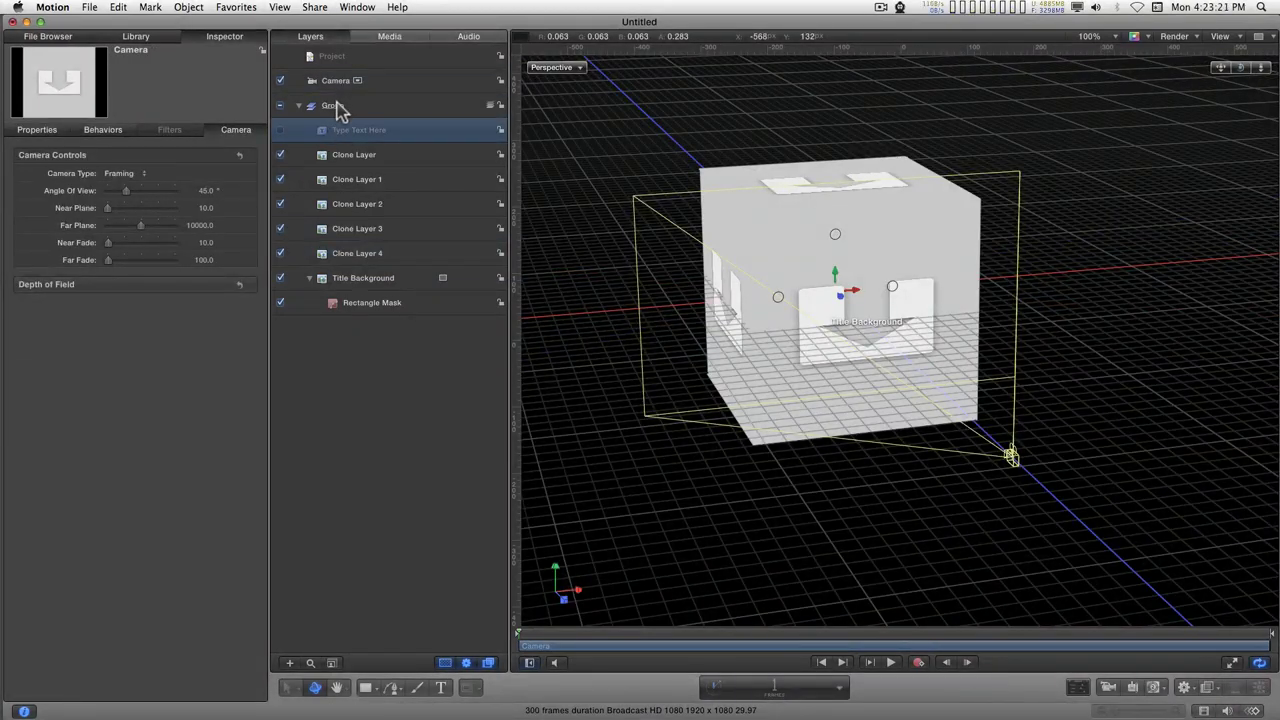
left_click(340, 108)
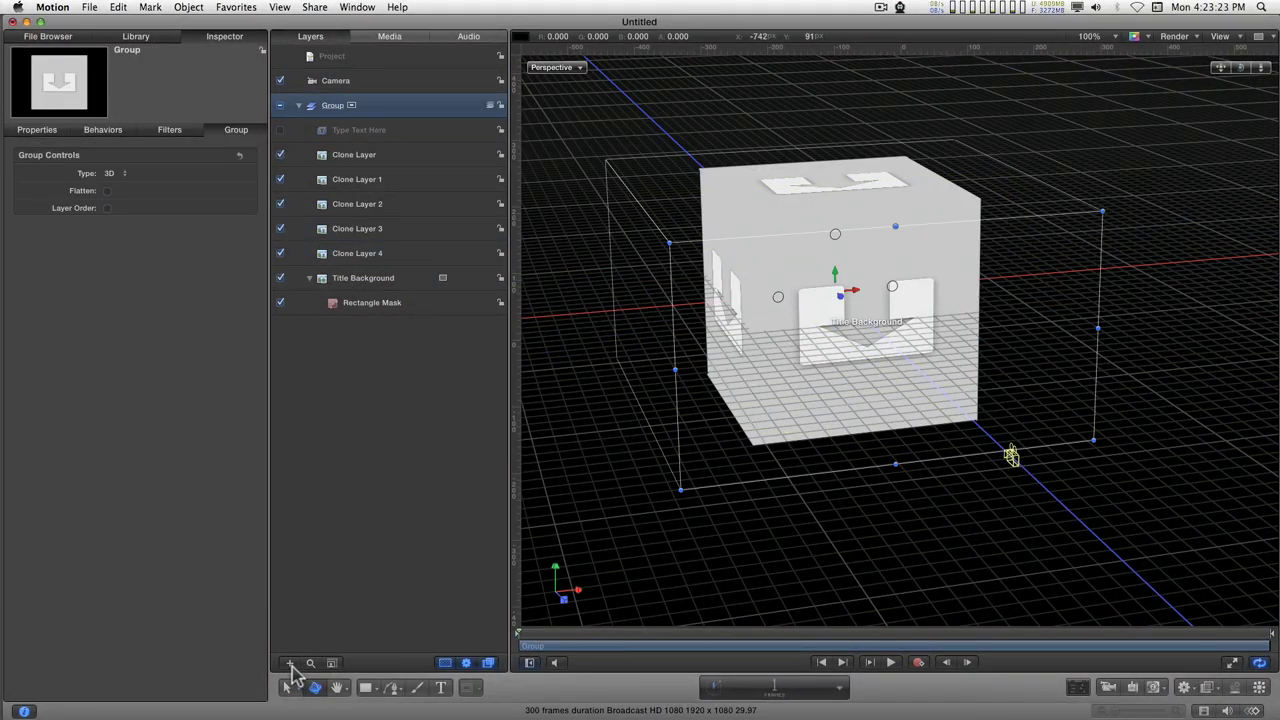
left_click(290, 664)
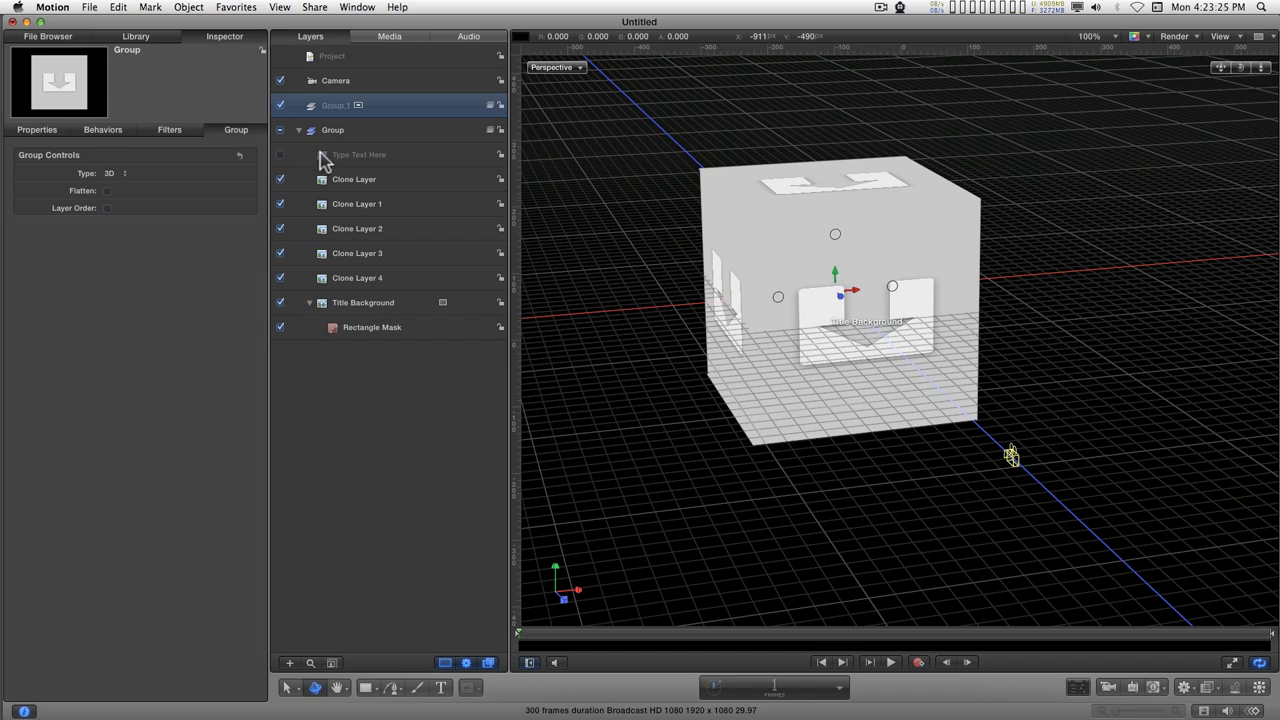
left_click_drag(322, 162, 332, 109)
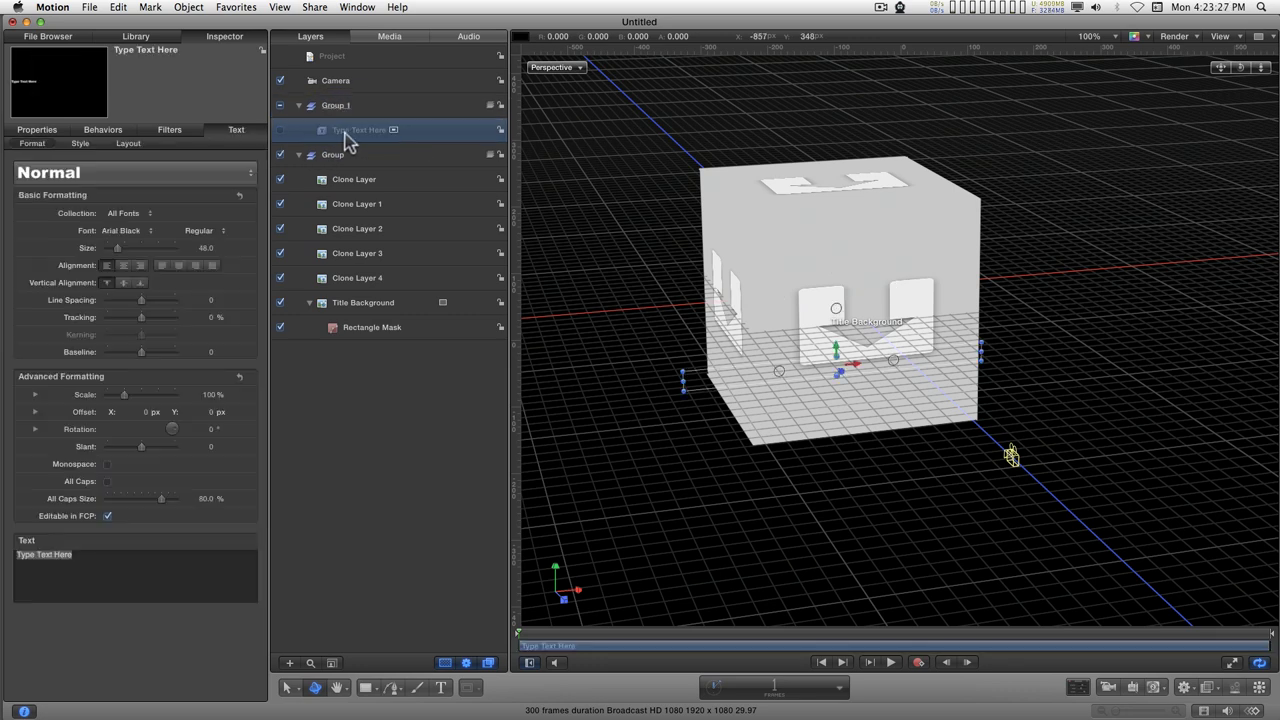
left_click(280, 130)
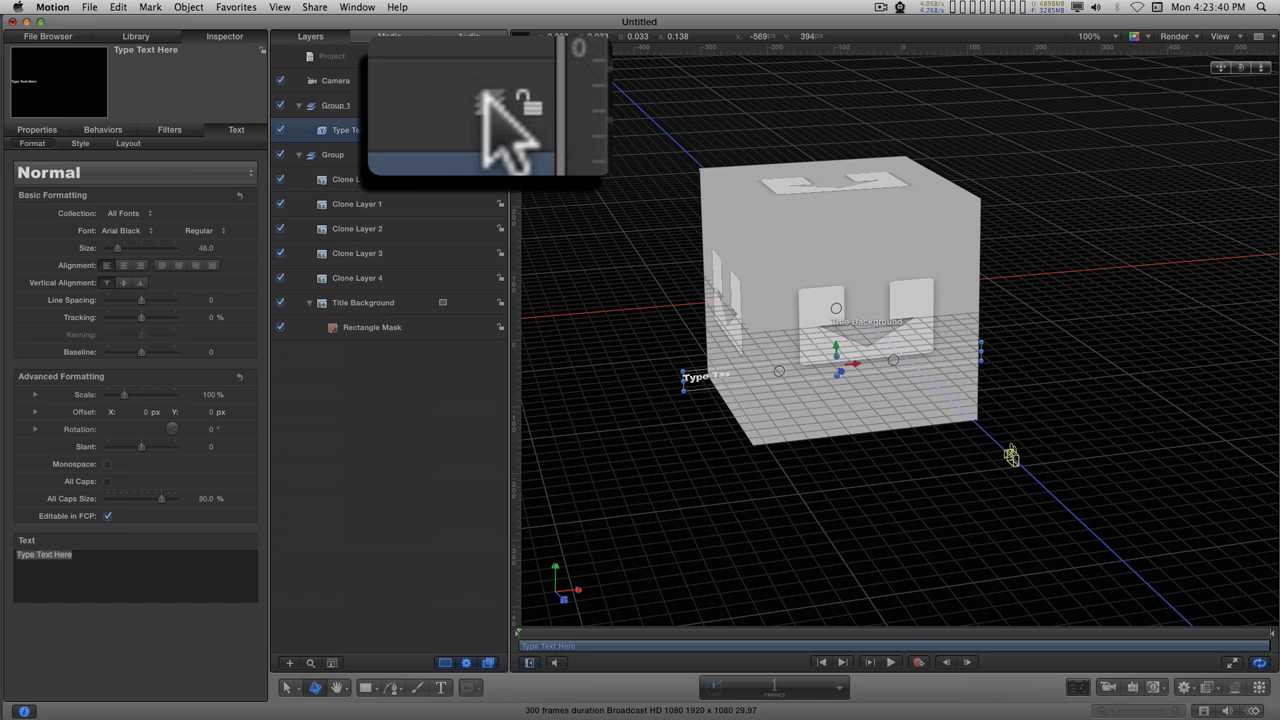
left_click(492, 106)
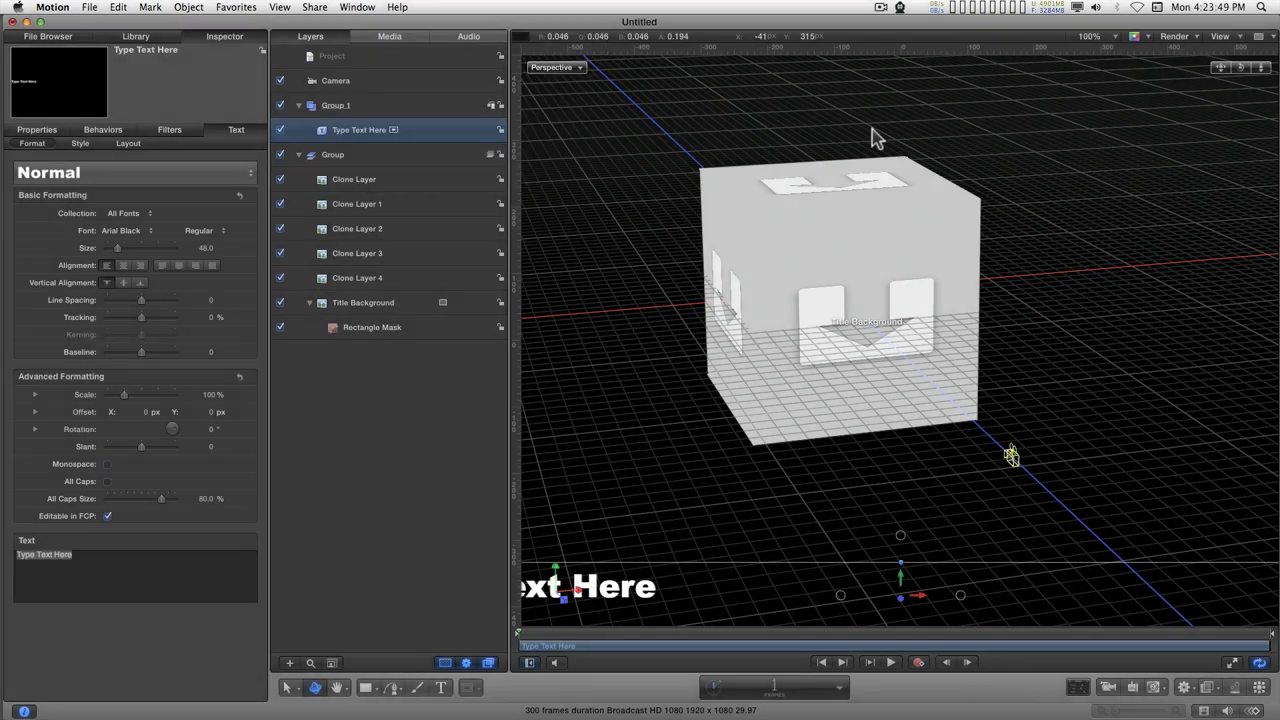
Step: Switch the canvas view to Active Camera to see the arrow background and title straight on
left_click(559, 70)
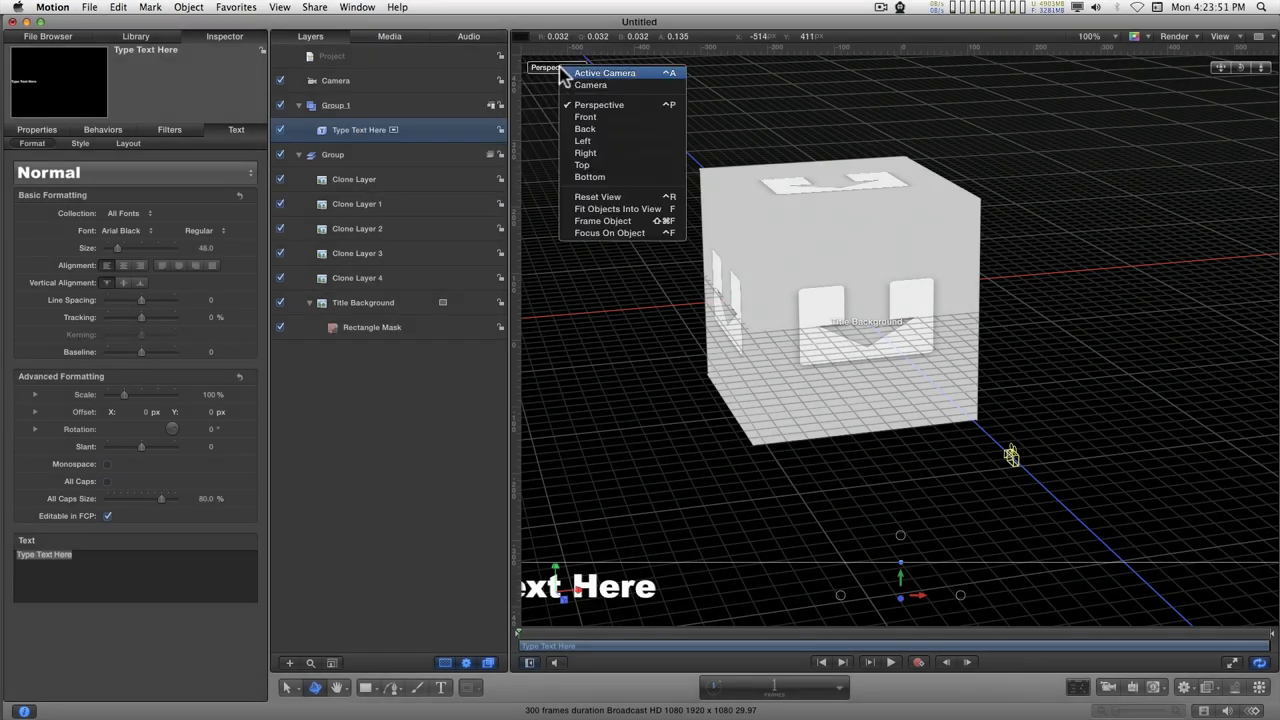
left_click(598, 73)
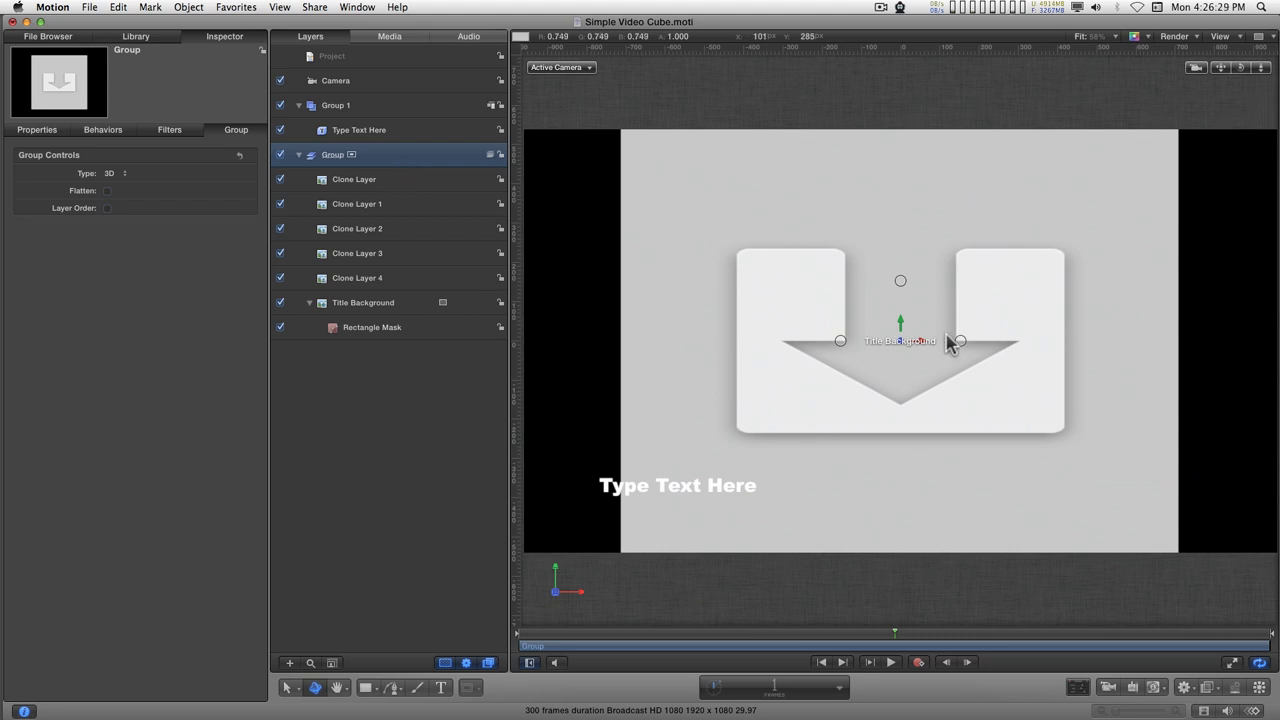
left_click(563, 70)
Step: Publish the cube group's Position and Rotation, test them in project properties, then undo the test
left_click(606, 108)
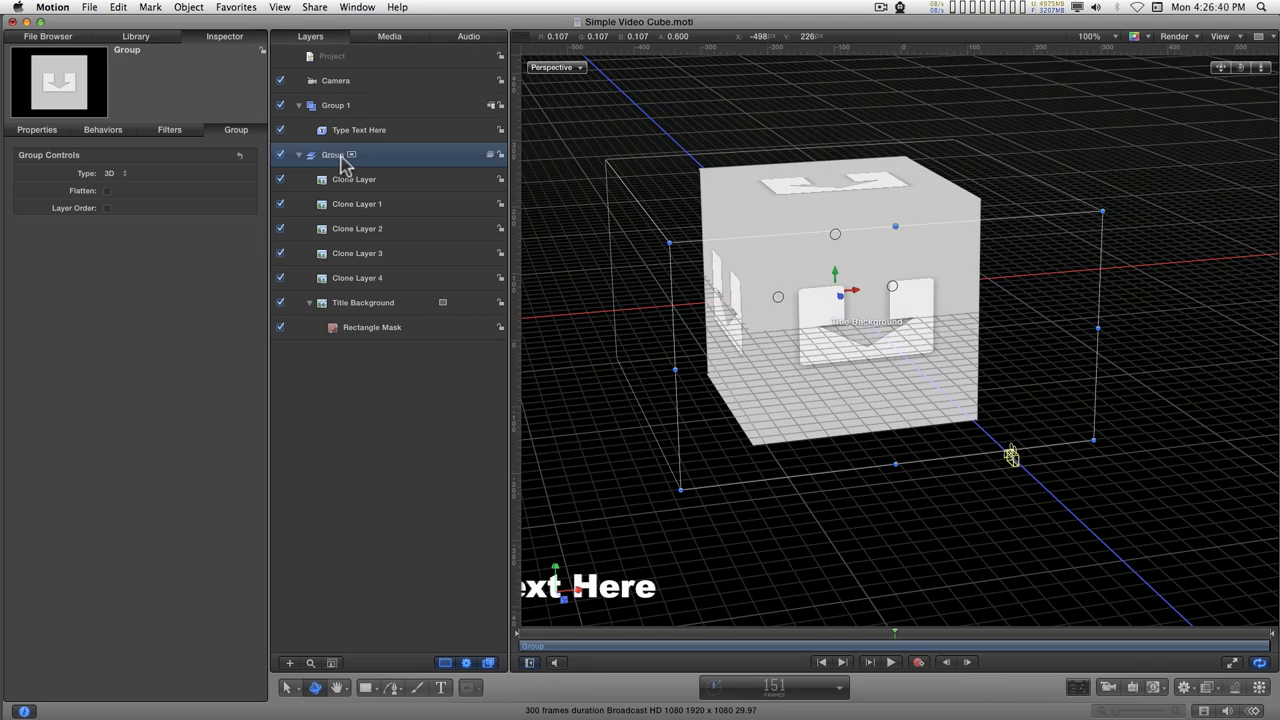
left_click(40, 130)
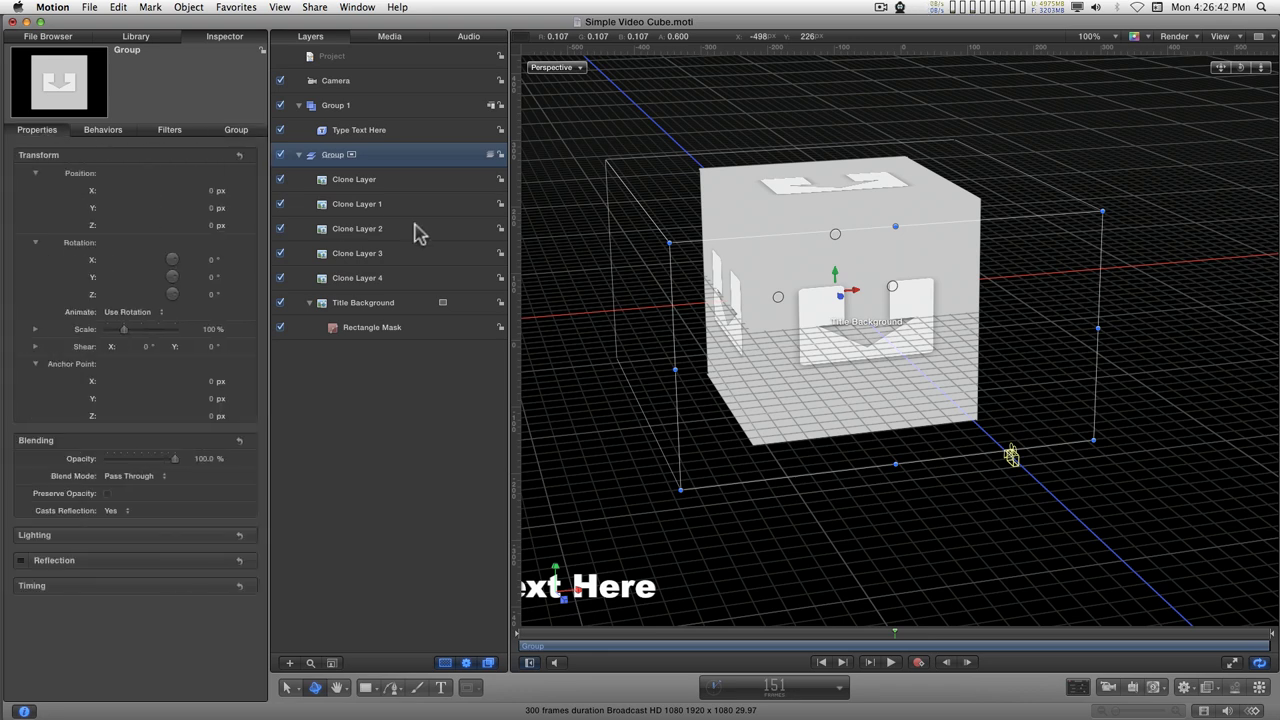
right_click(80, 180)
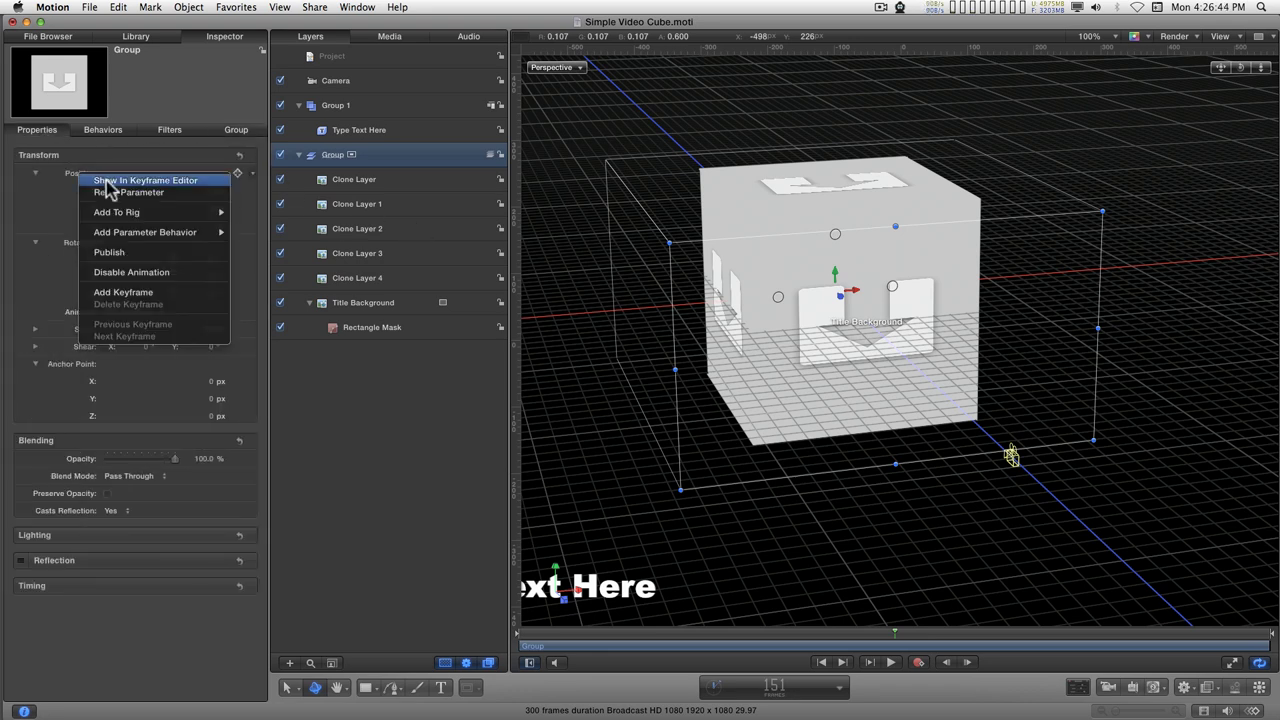
left_click(137, 249)
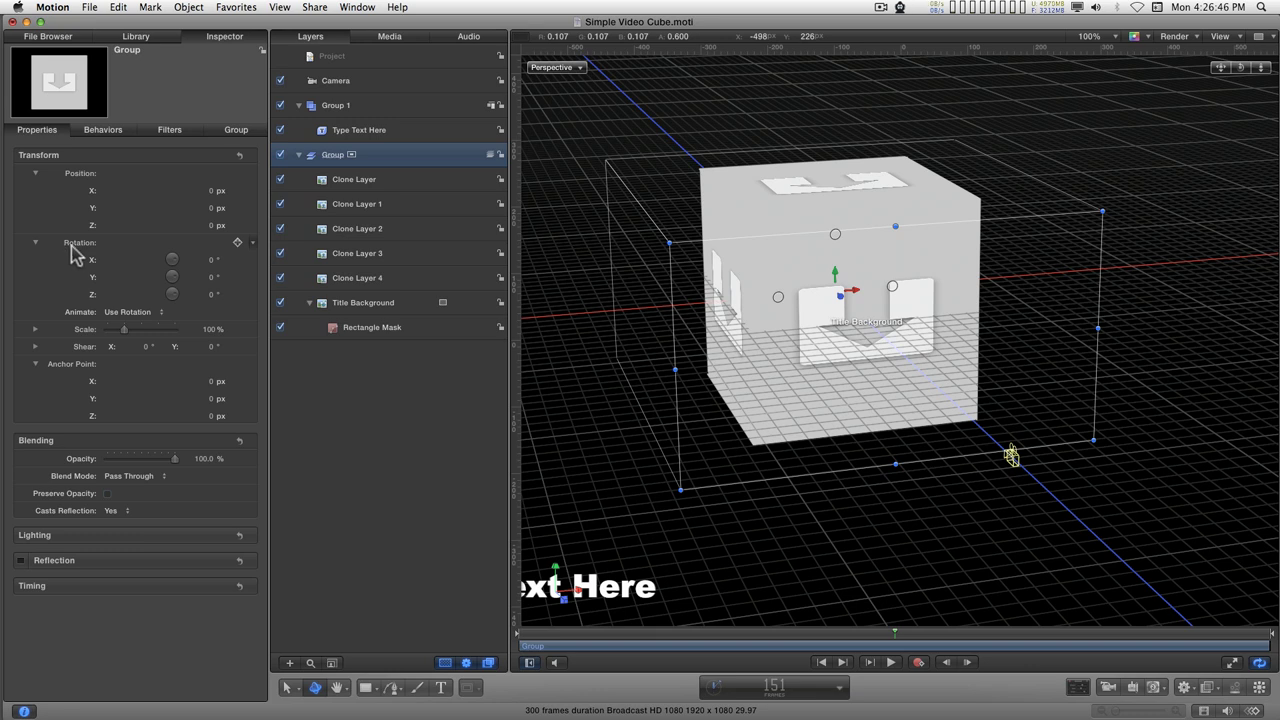
right_click(75, 244)
left_click(116, 322)
left_click(334, 57)
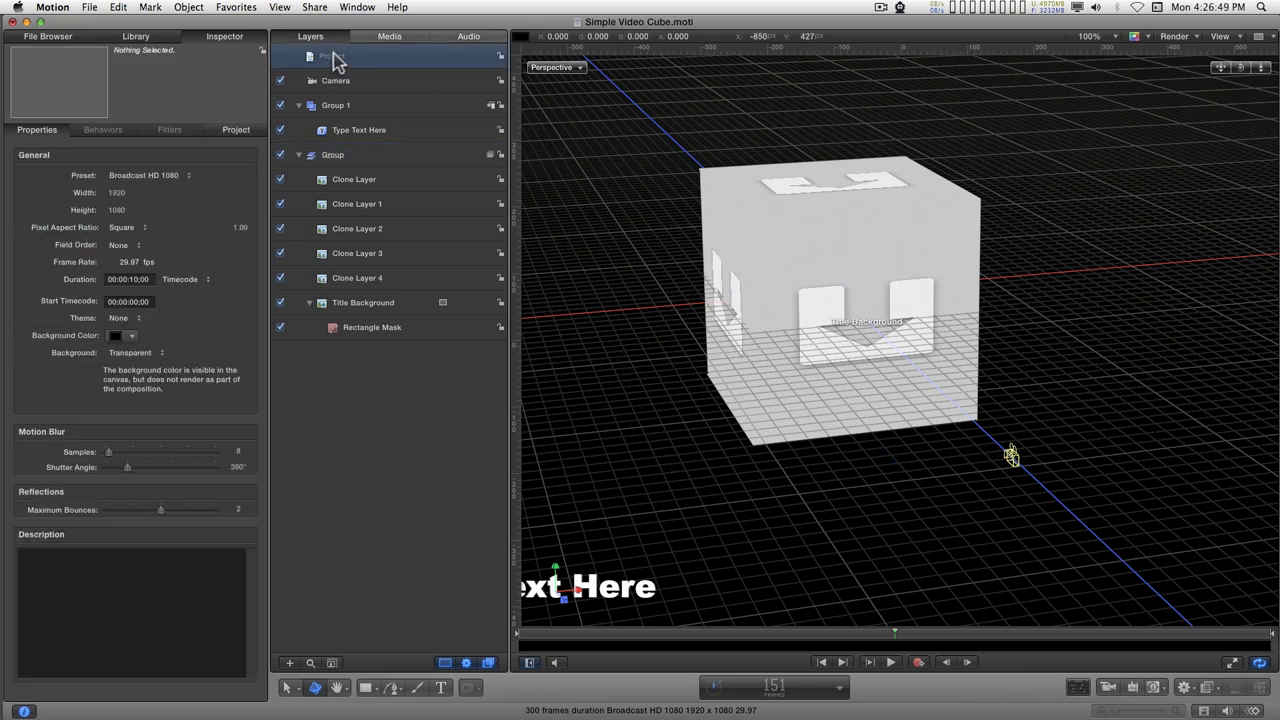
left_click(236, 129)
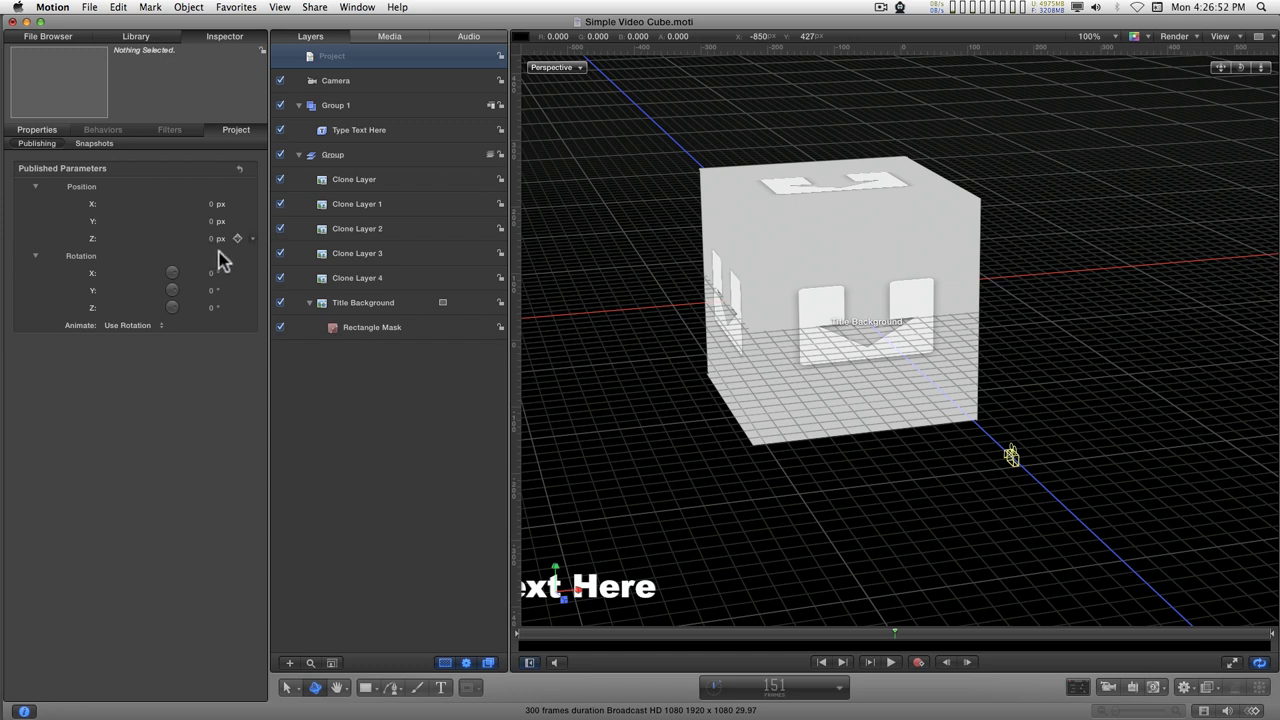
left_click_drag(211, 222, 420, 222)
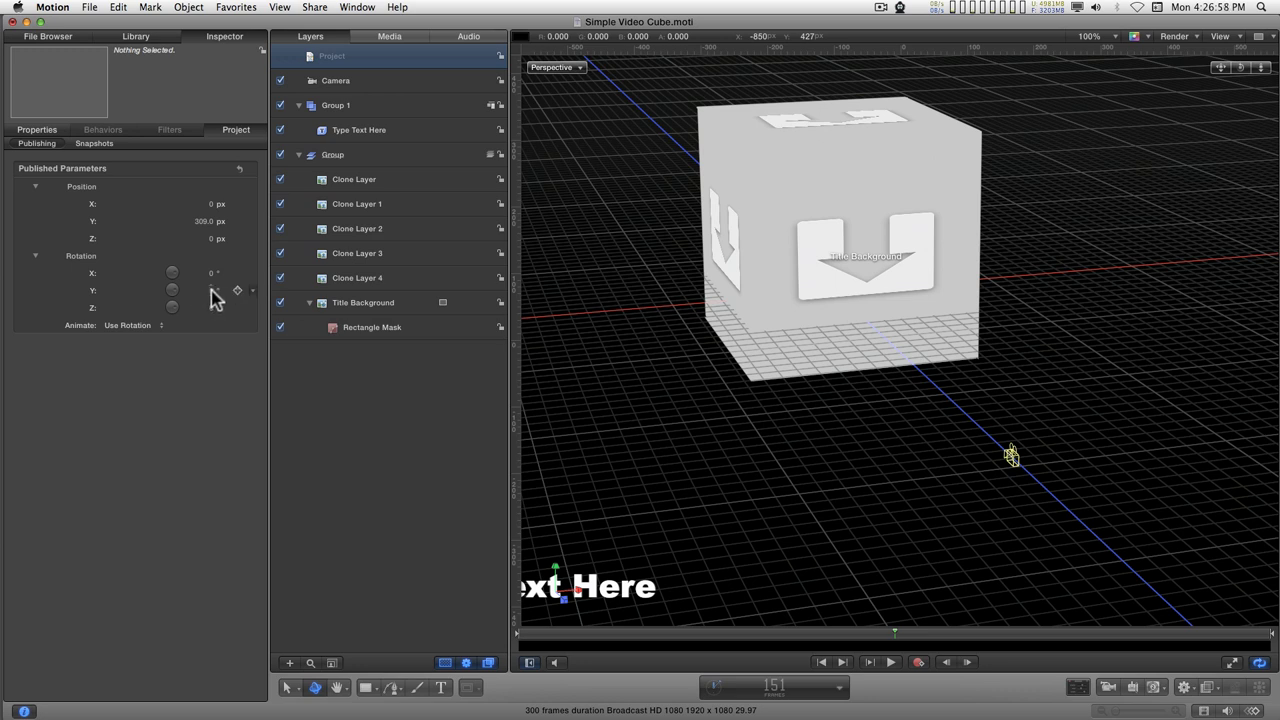
left_click_drag(211, 290, 230, 312)
key("super+z")
key("super+z")
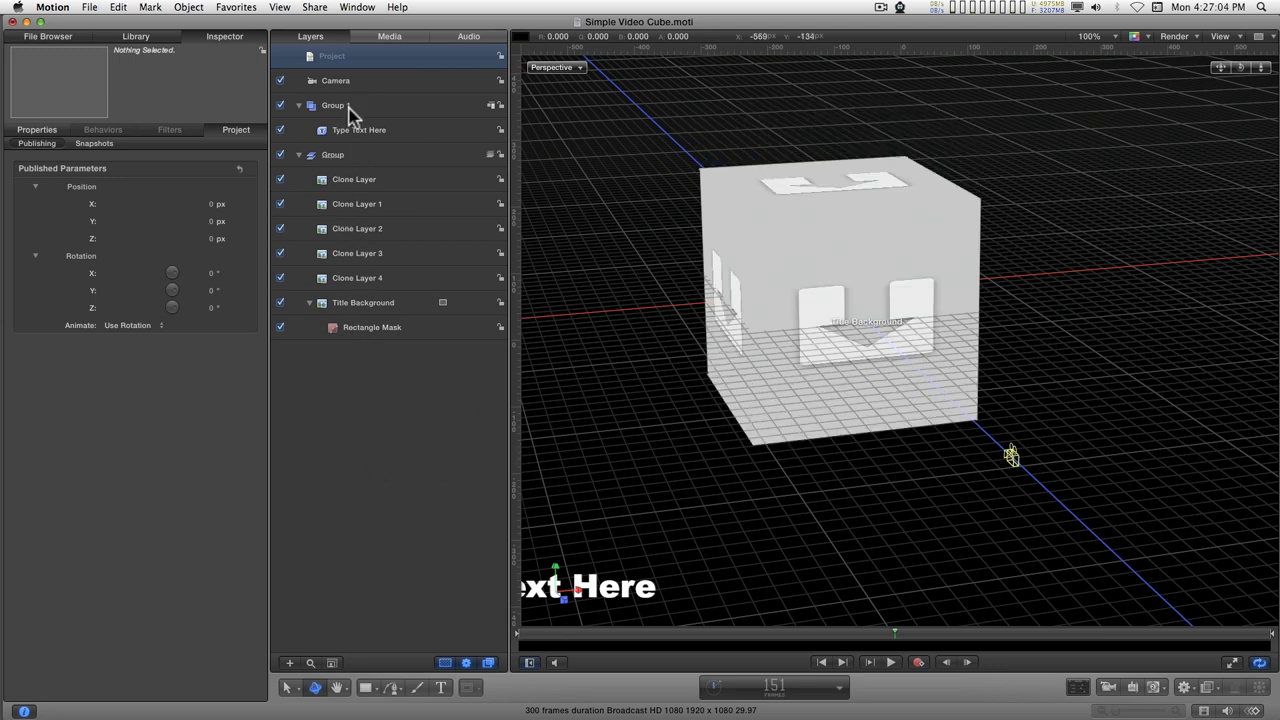
Step: Publish the camera's Angle Of View, Near and Far Plane, and Near and Far Fade
left_click(337, 81)
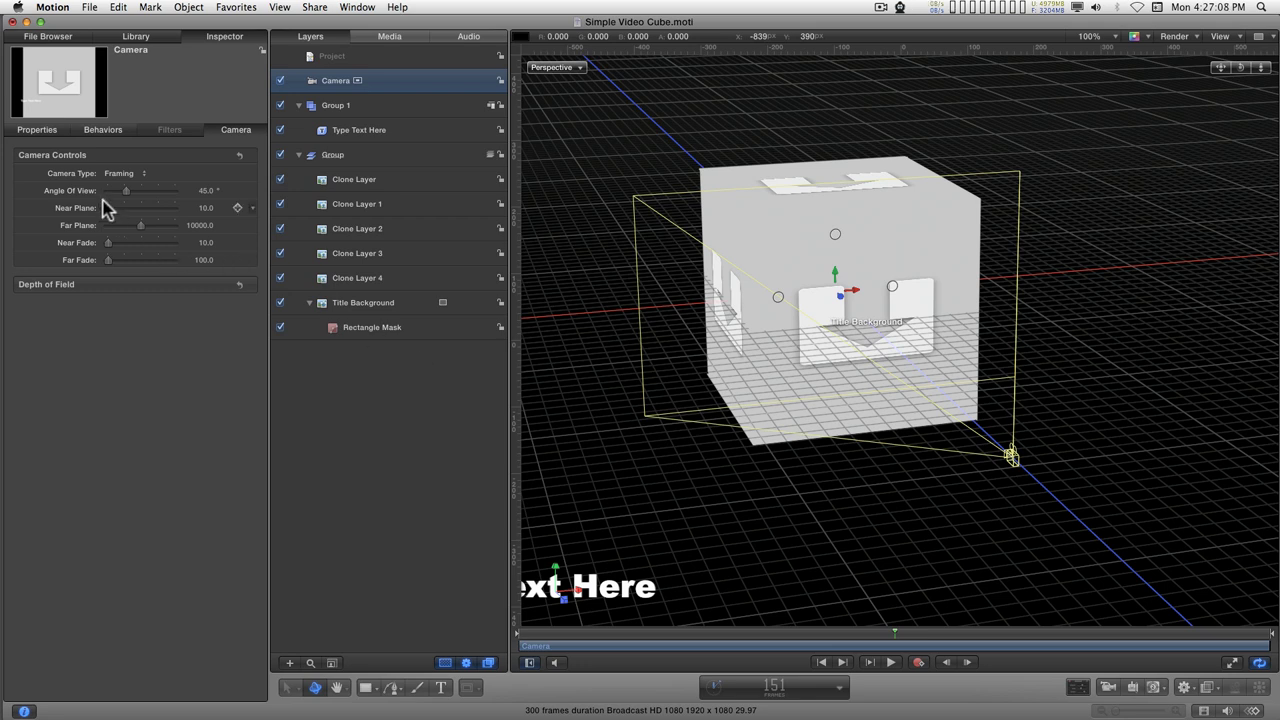
right_click(67, 191)
right_click(72, 212)
left_click(120, 287)
right_click(84, 229)
left_click(131, 305)
right_click(78, 243)
left_click(126, 325)
right_click(78, 258)
left_click(131, 336)
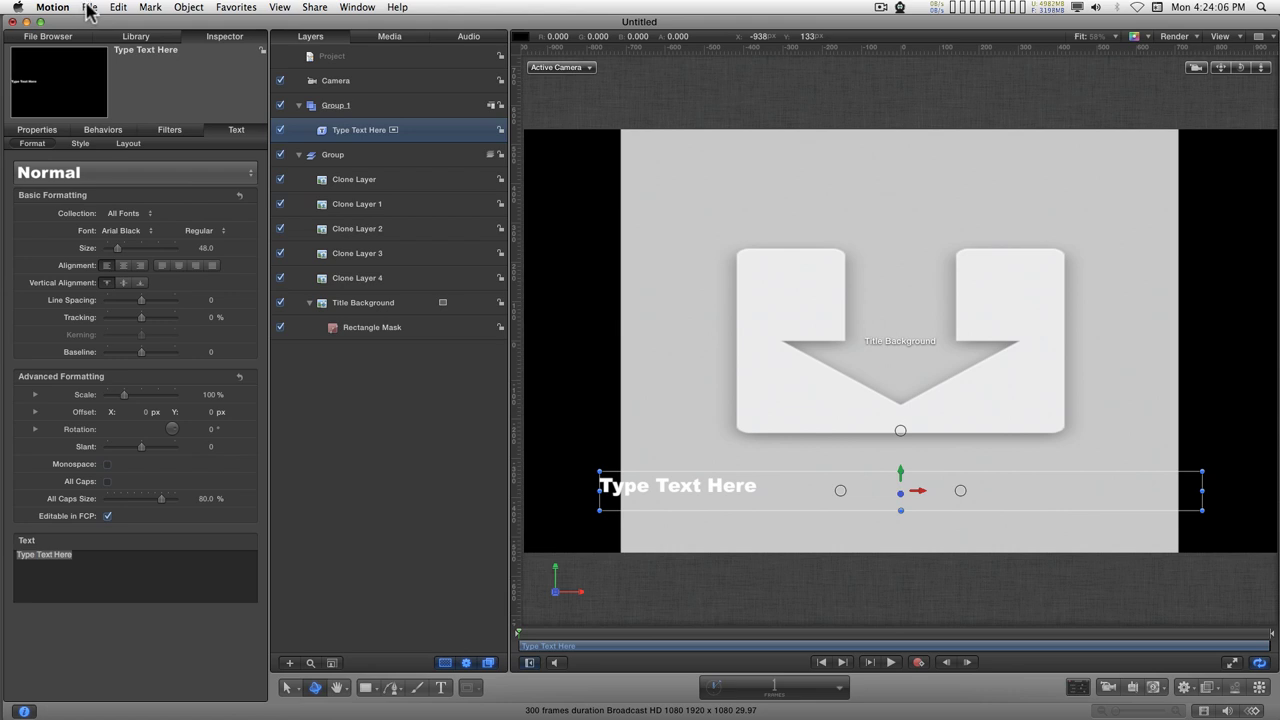
left_click(89, 7)
Step: Publish the template named 'Simple Video Cube' under the Video Cubes category
left_click(103, 106)
left_click(629, 97)
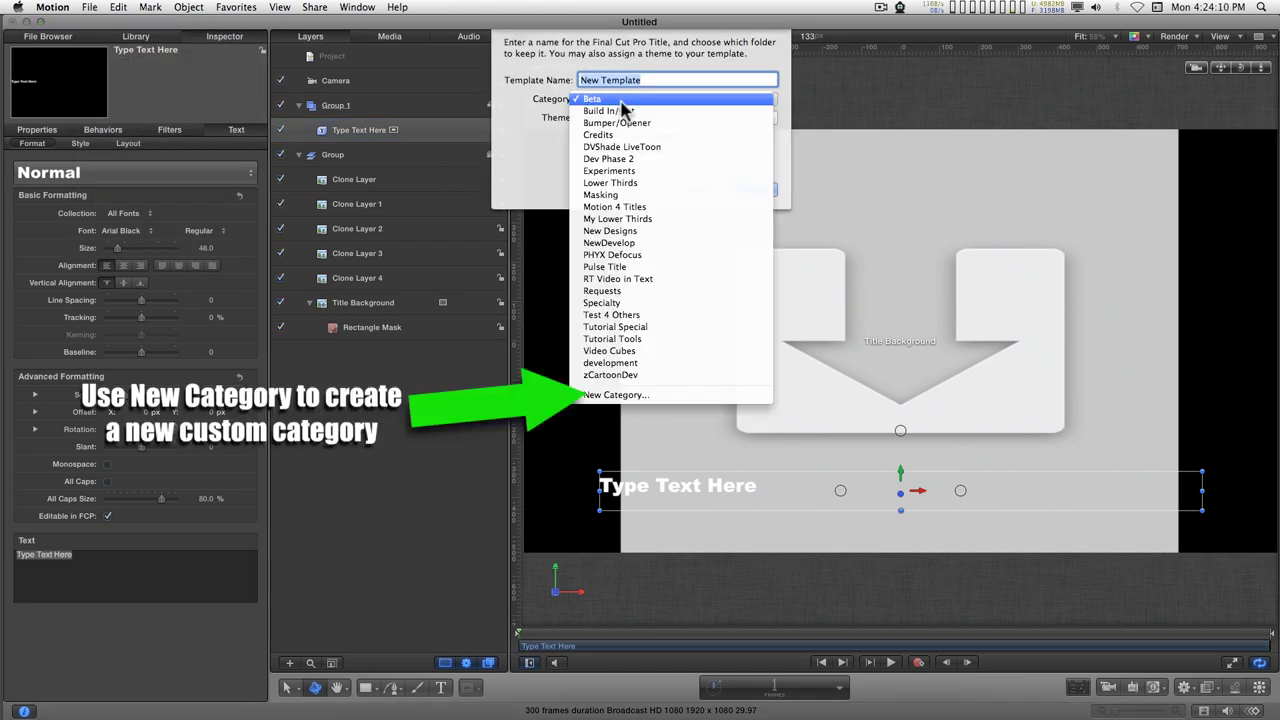
left_click(634, 350)
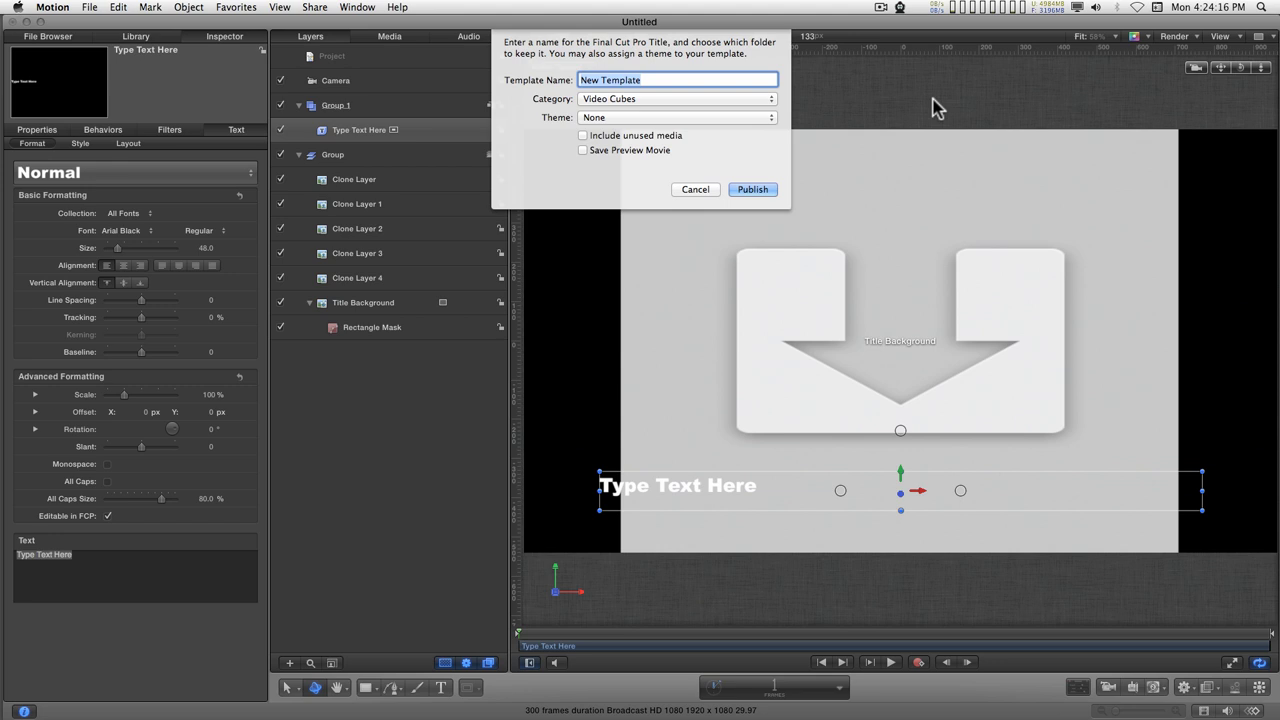
type("Simple Video Cube")
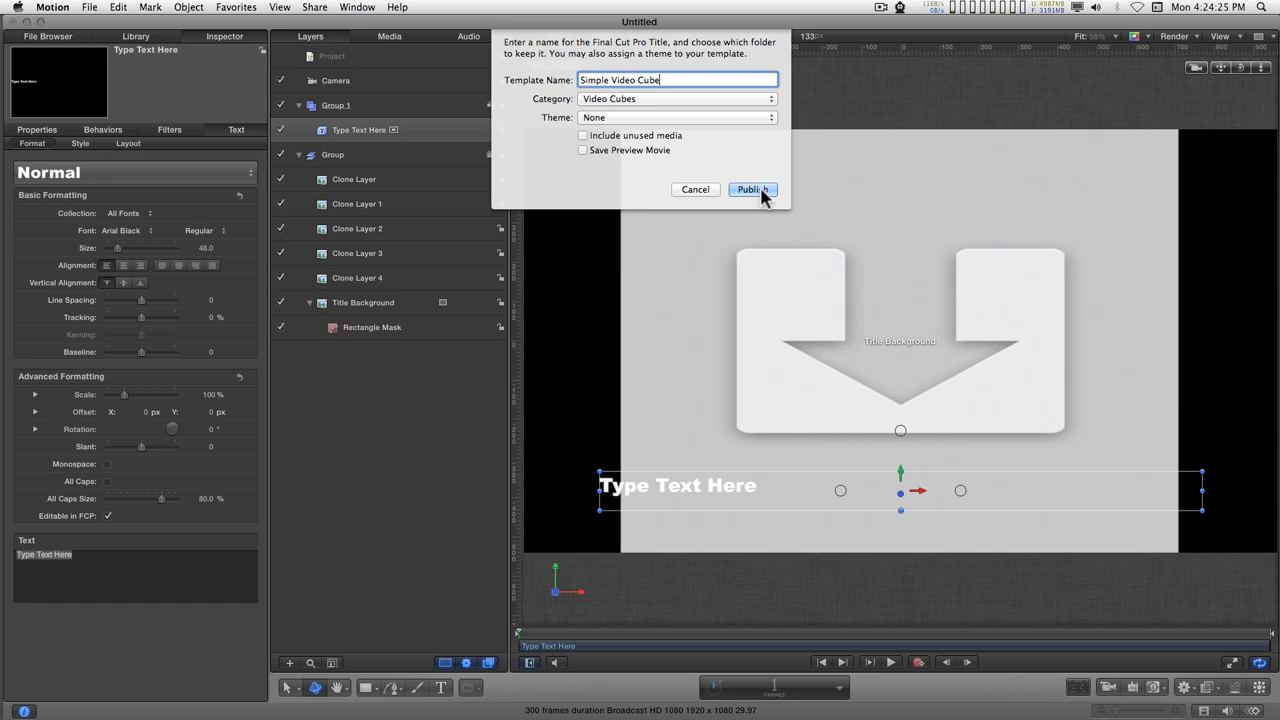
left_click(761, 189)
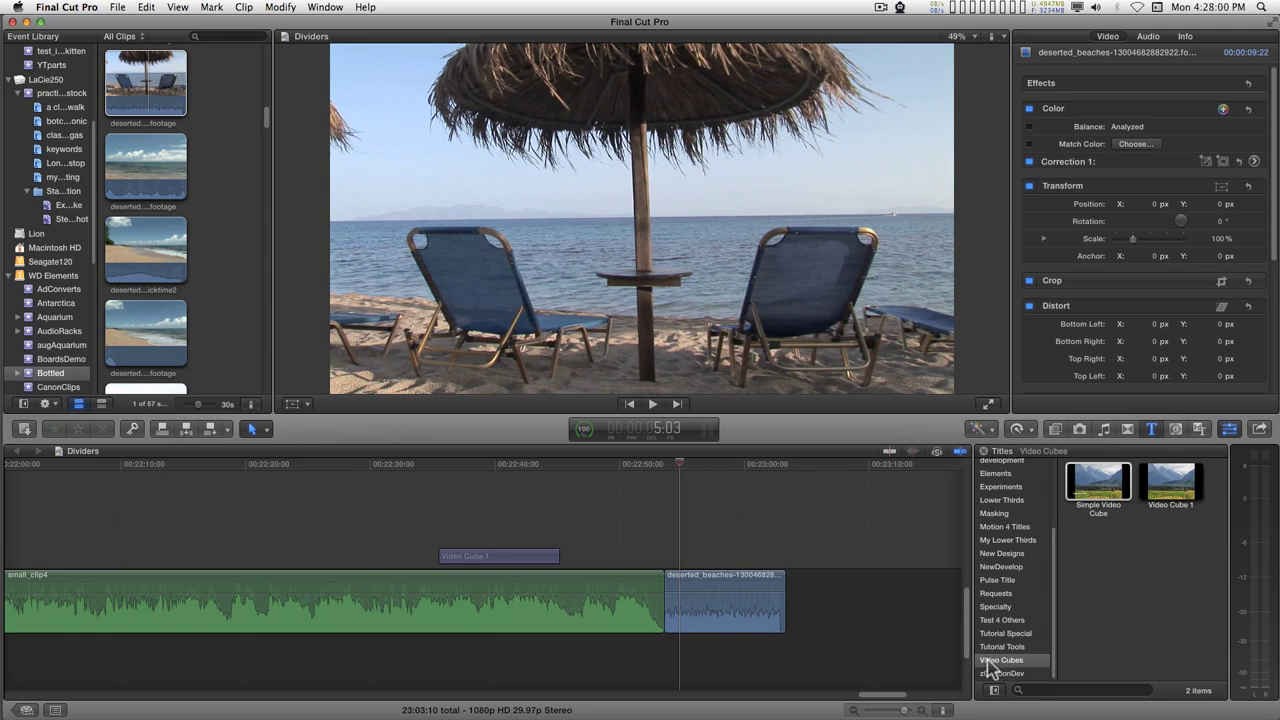
Step: Place the Simple Video Cube title above the beach clip and append the third beach clip
left_click_drag(1098, 480, 680, 553)
left_click_drag(788, 553, 786, 552)
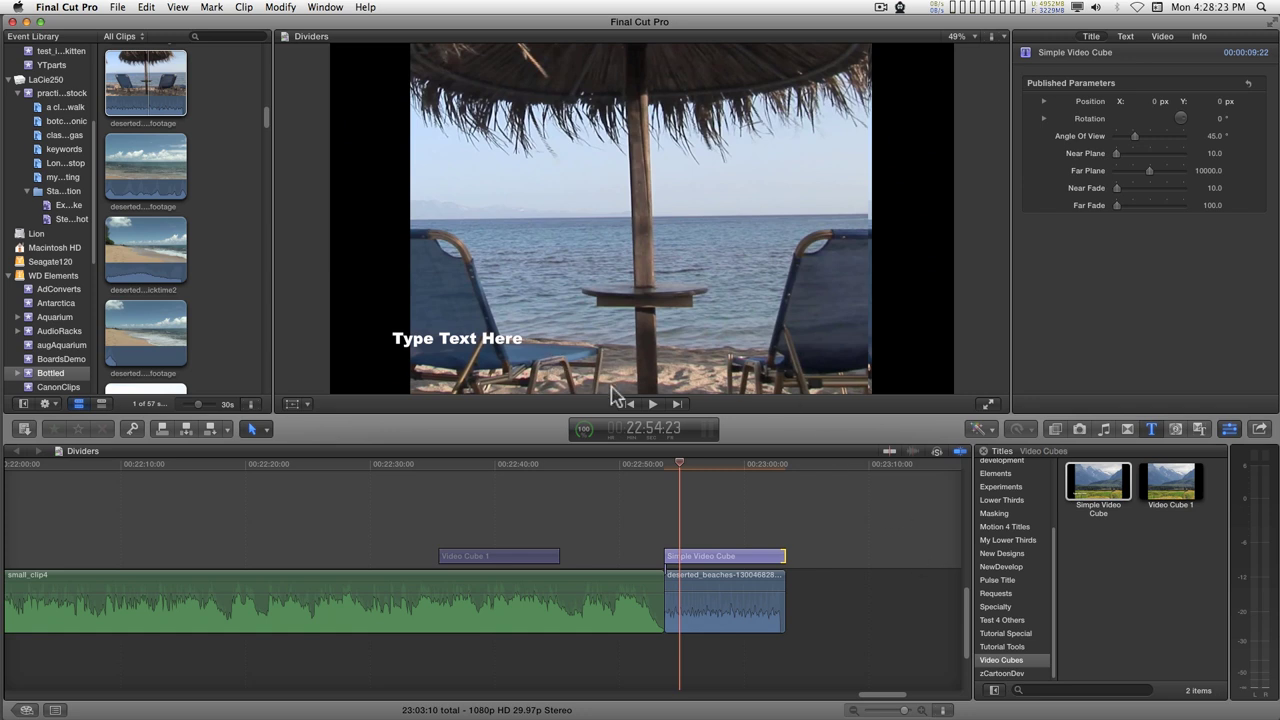
left_click(155, 255)
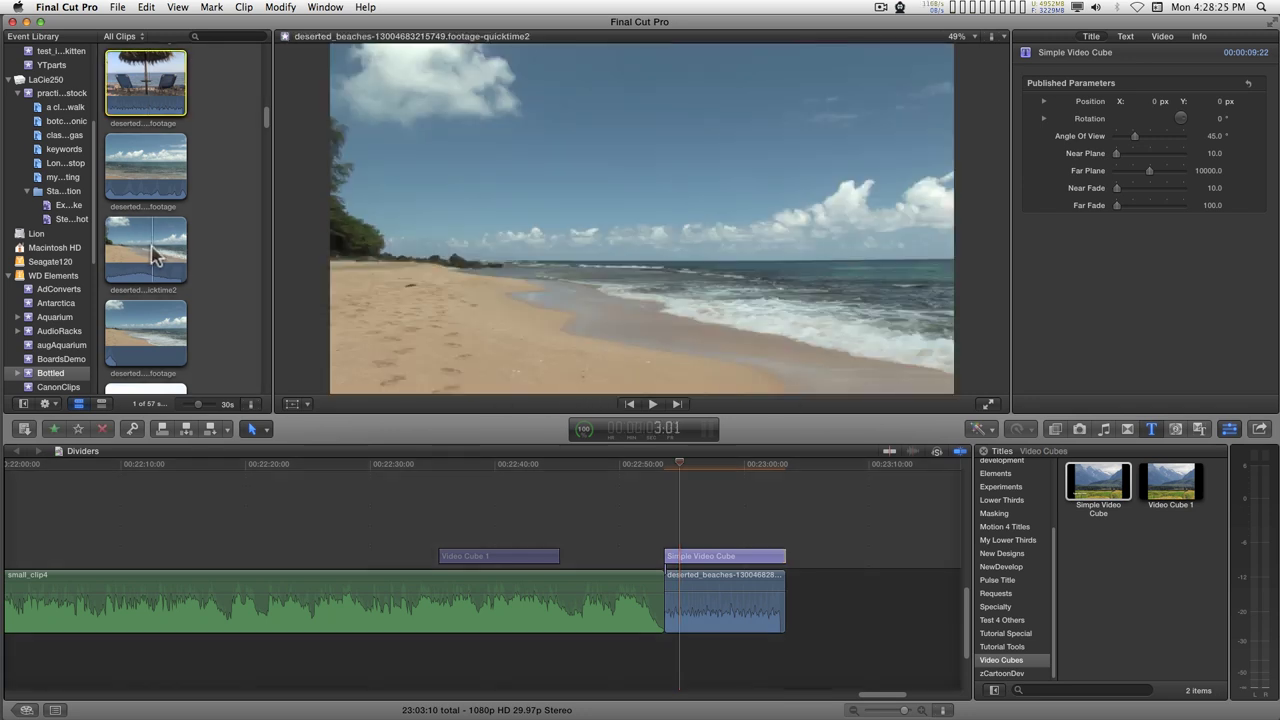
key("e")
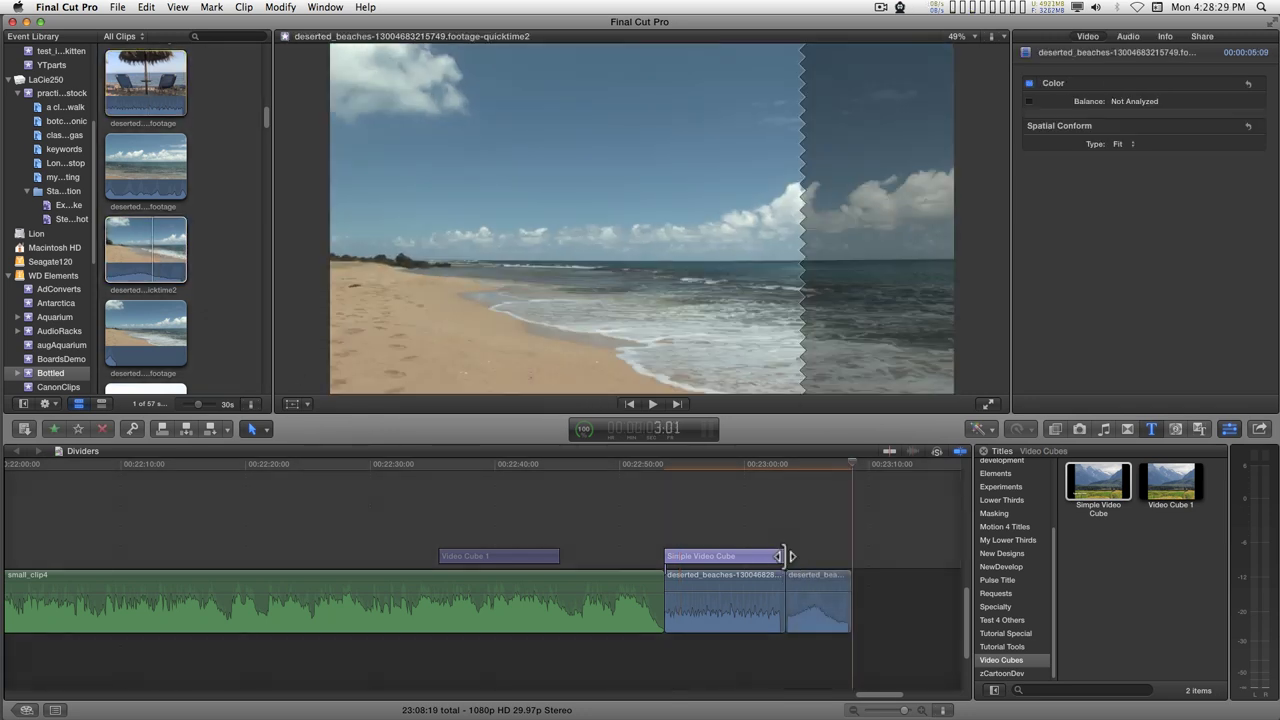
Step: Trim the new beach clip and the title so both end together, giving the title 13:19
left_click_drag(786, 557, 851, 557)
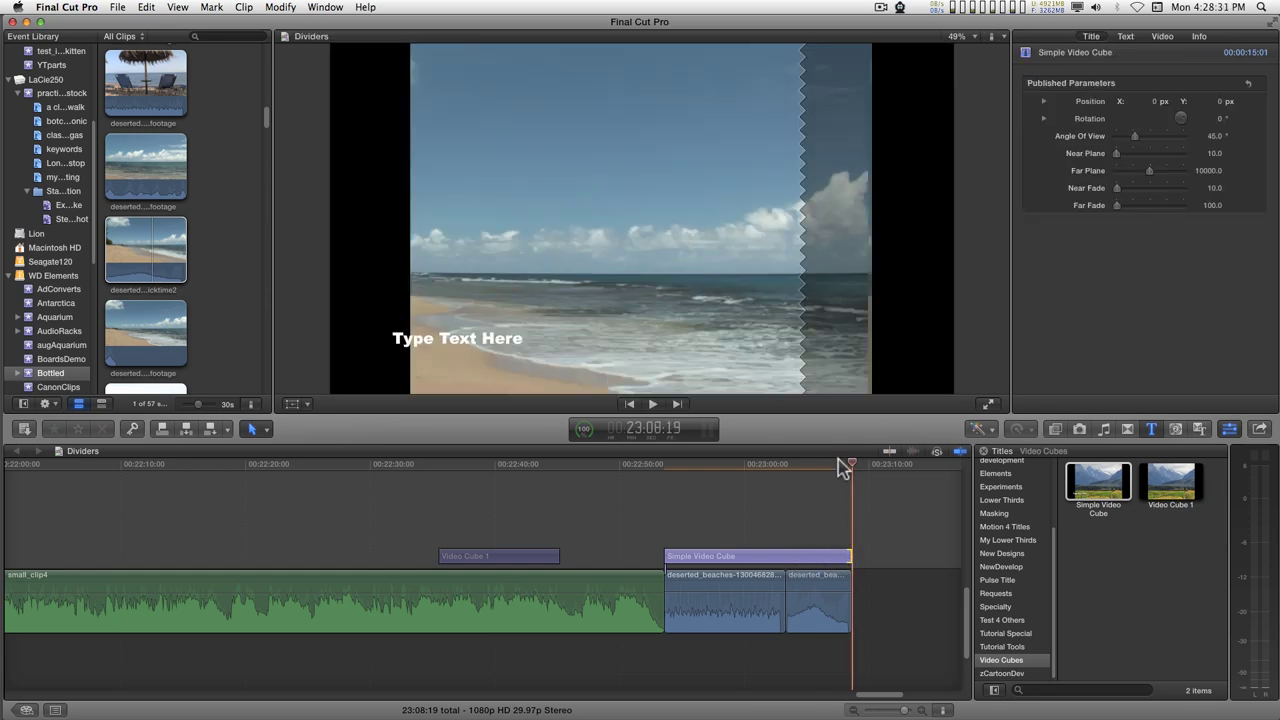
left_click_drag(852, 466, 768, 466)
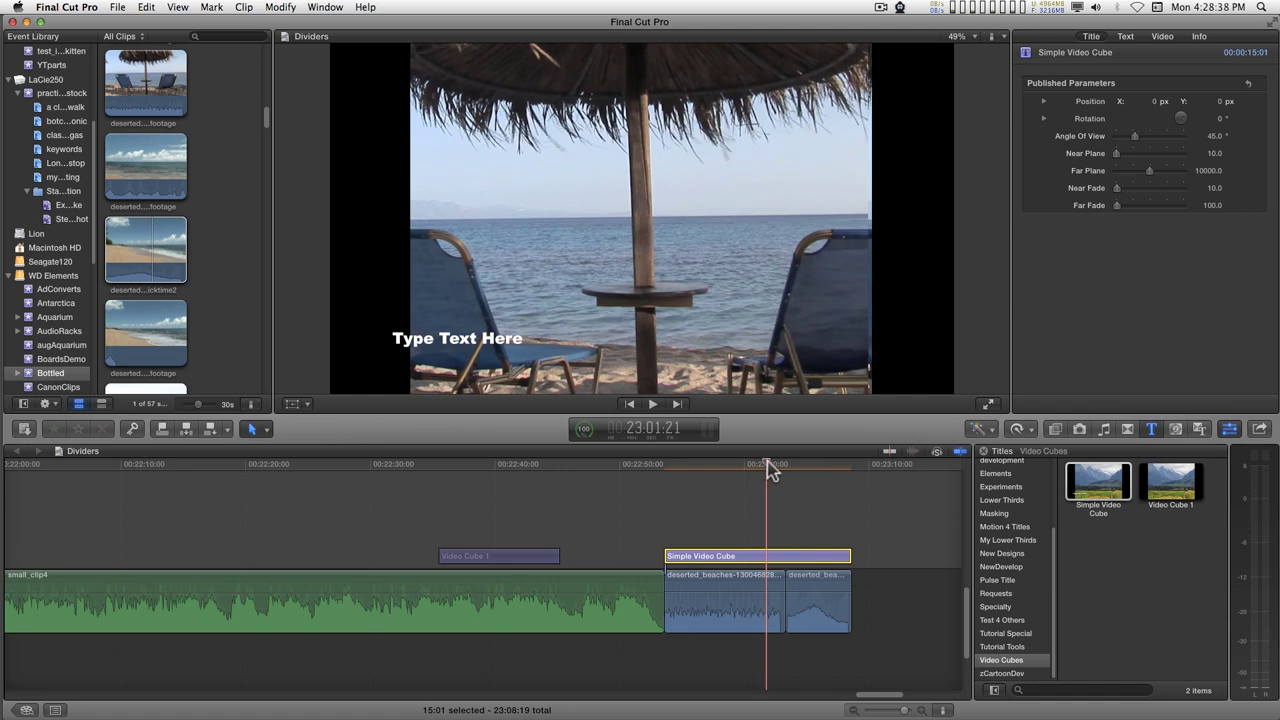
left_click_drag(773, 580, 768, 588)
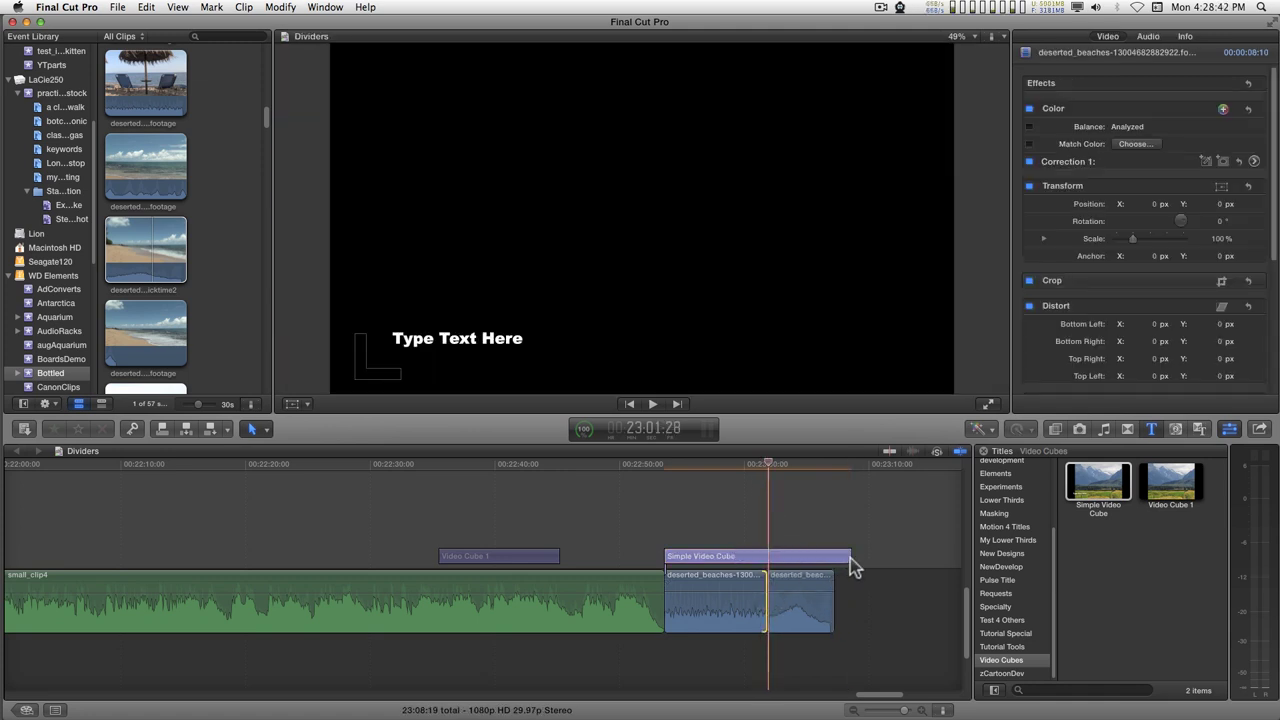
left_click_drag(849, 556, 833, 557)
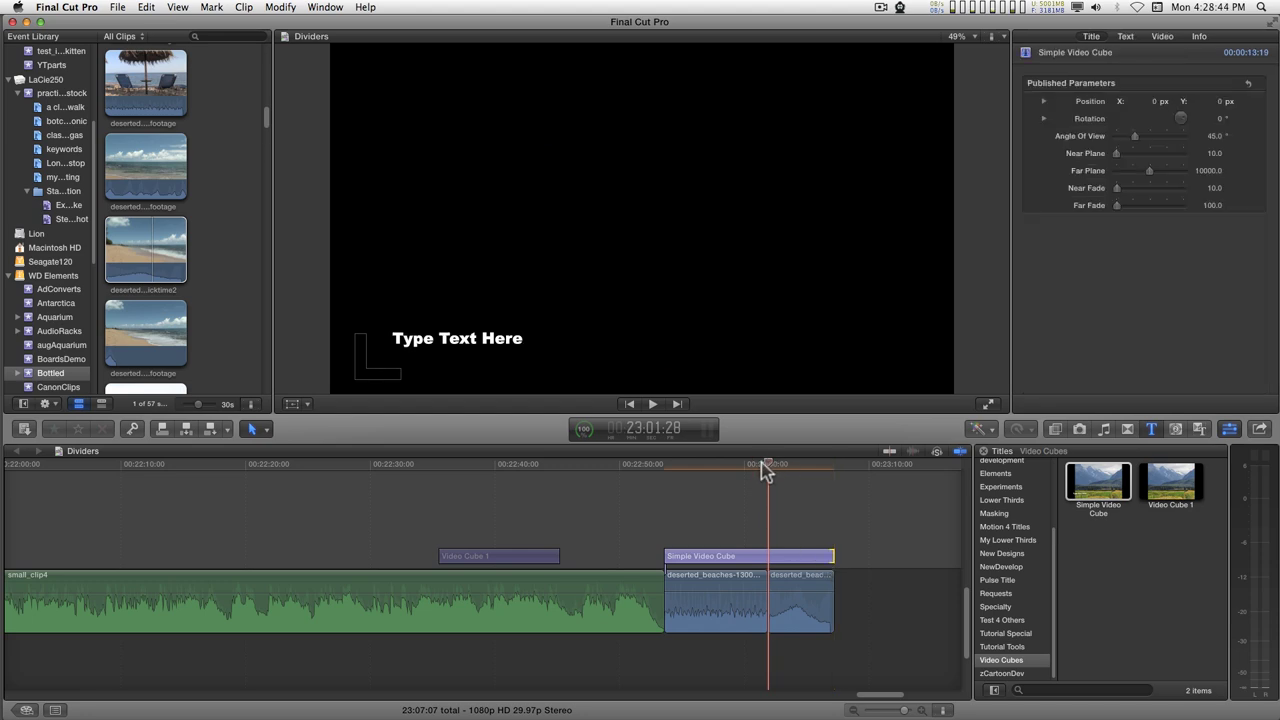
left_click_drag(765, 470, 818, 463)
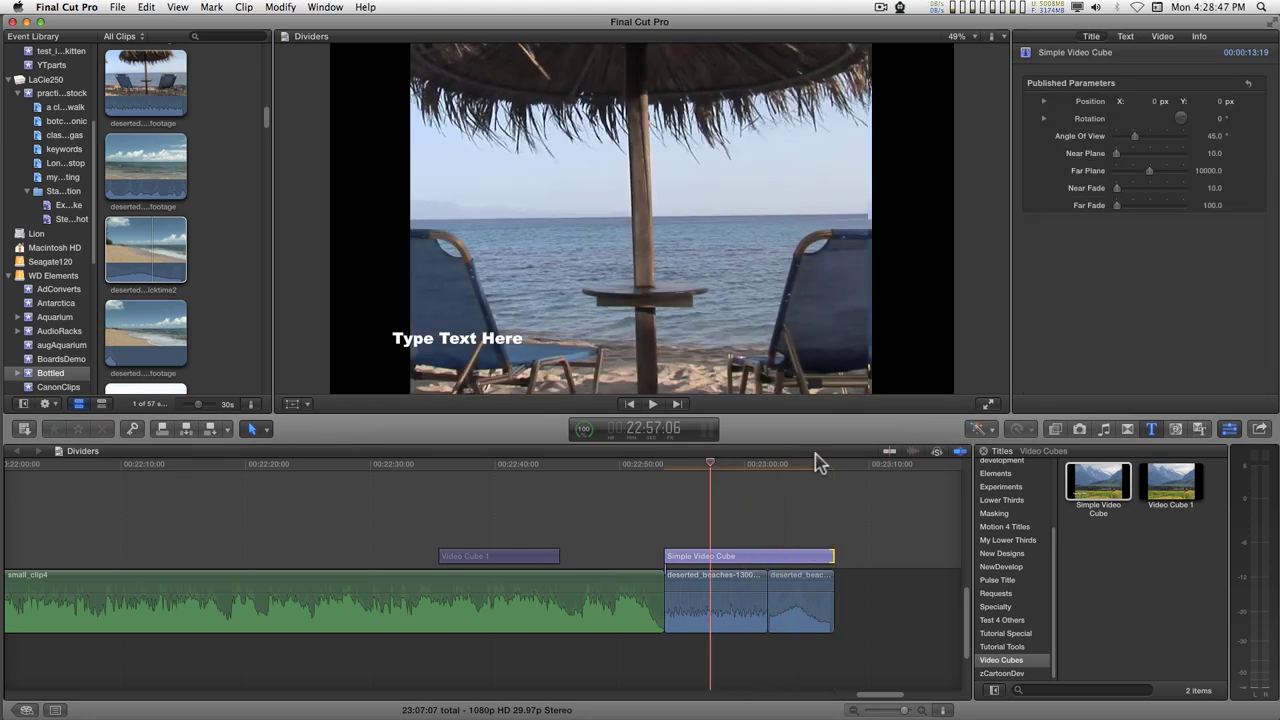
Step: Push the cube title back in depth and rotate it 24° on X and 38° on Y
left_click(712, 558)
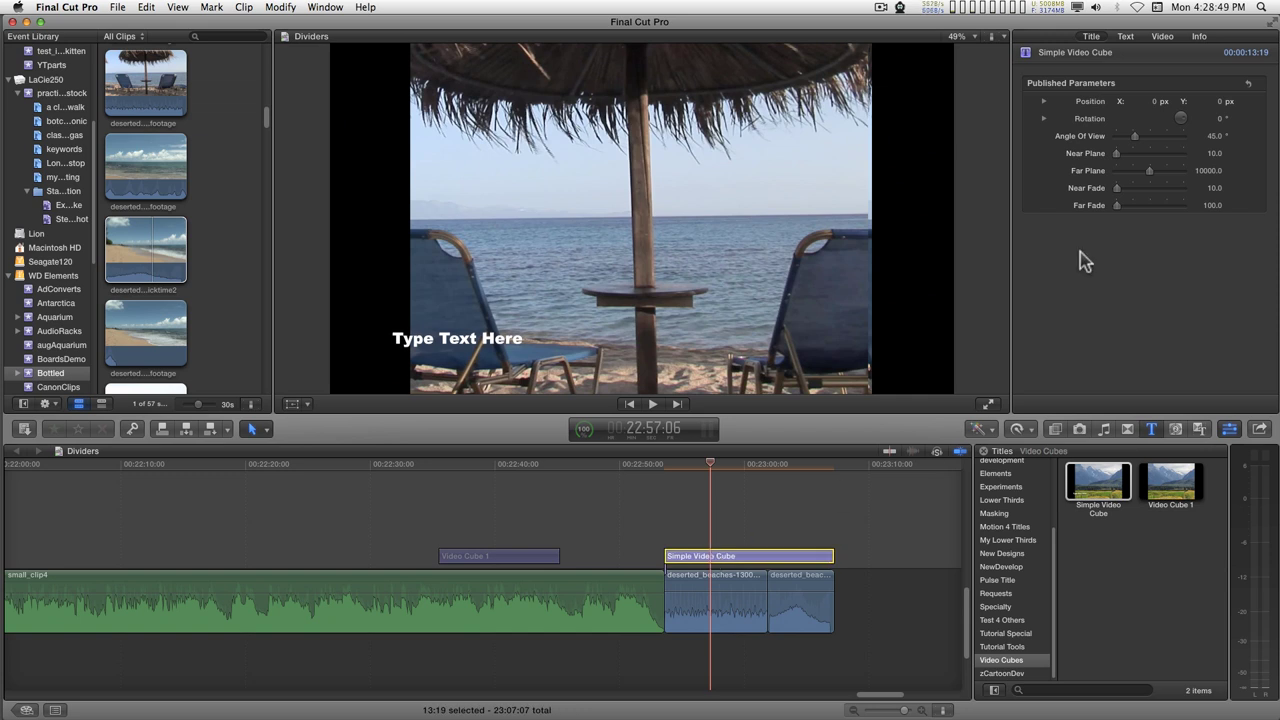
left_click(1043, 101)
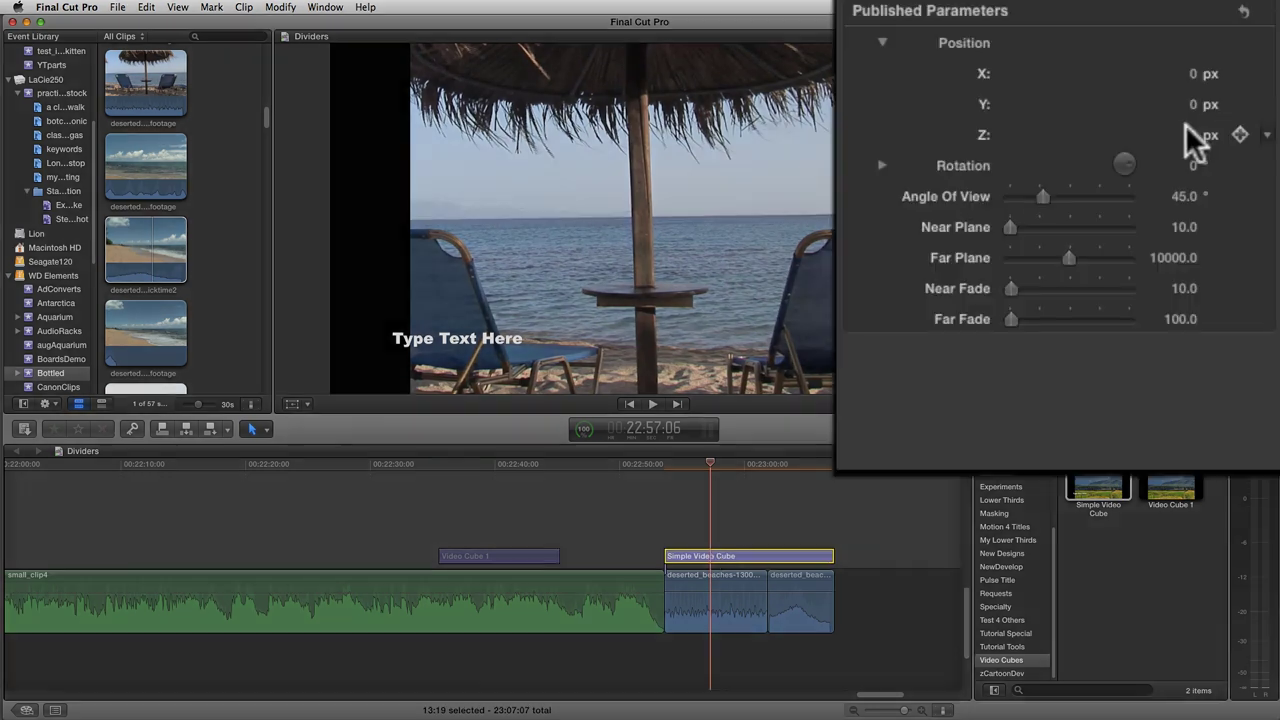
left_click_drag(1194, 132, 1055, 147)
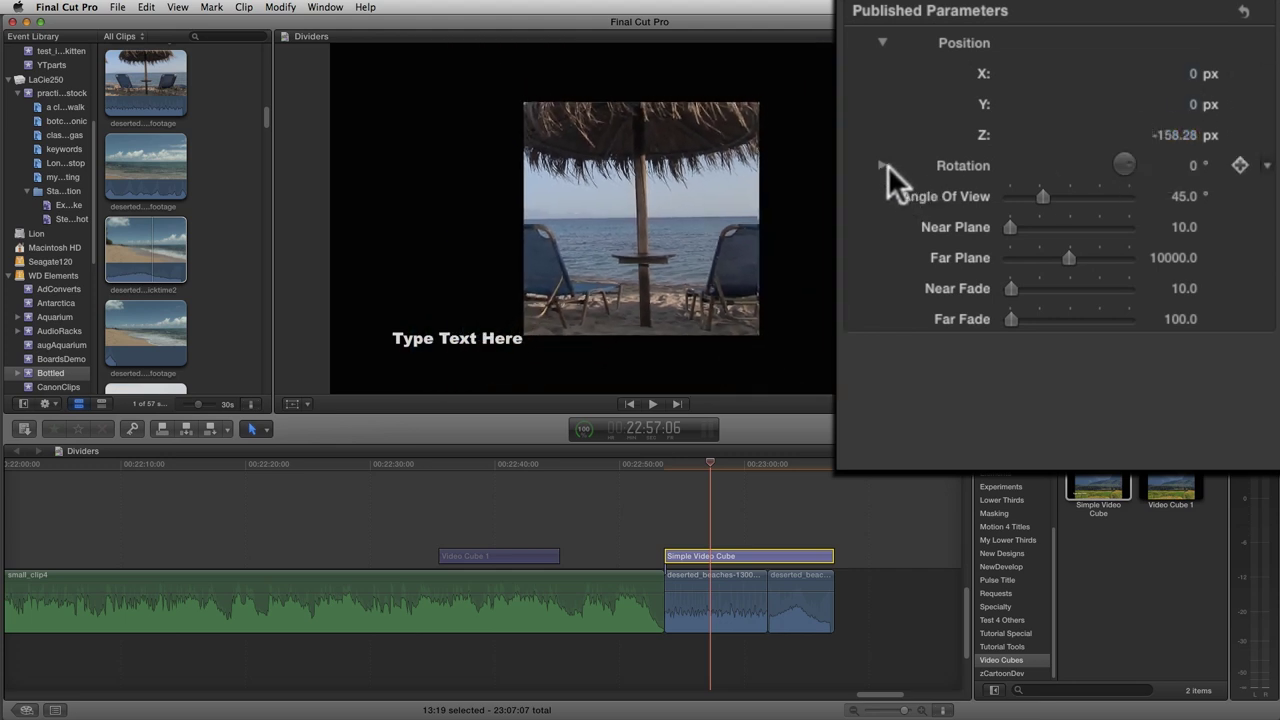
left_click(883, 166)
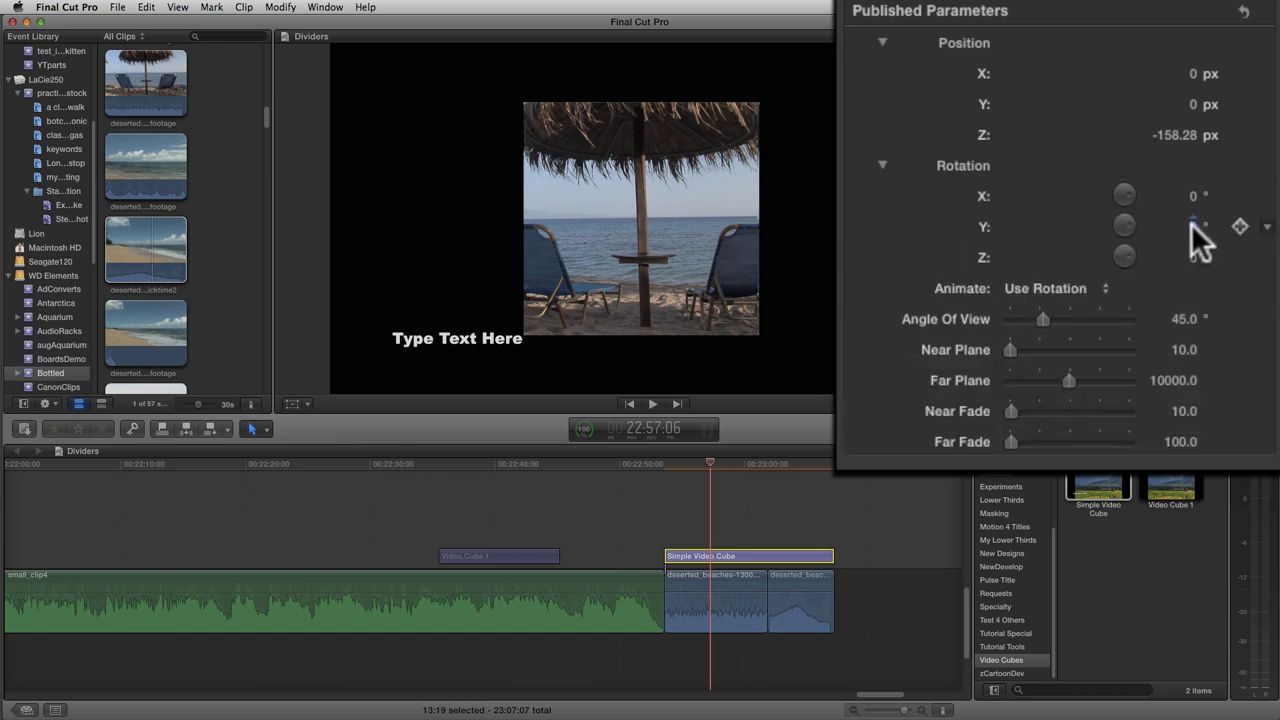
left_click_drag(1191, 223, 1191, 184)
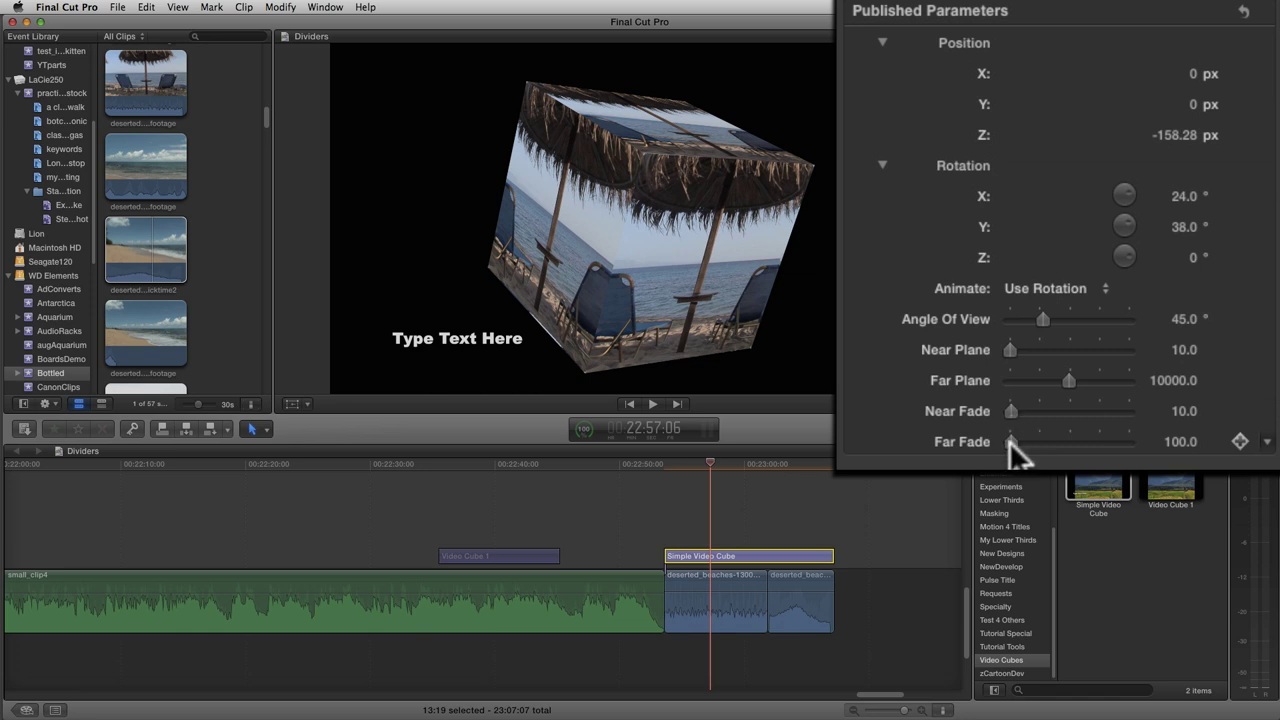
Step: Set the cube's Far Plane to 5464.0 and Far Fade to 11775.0, then preview it
left_click_drag(1012, 443, 1091, 447)
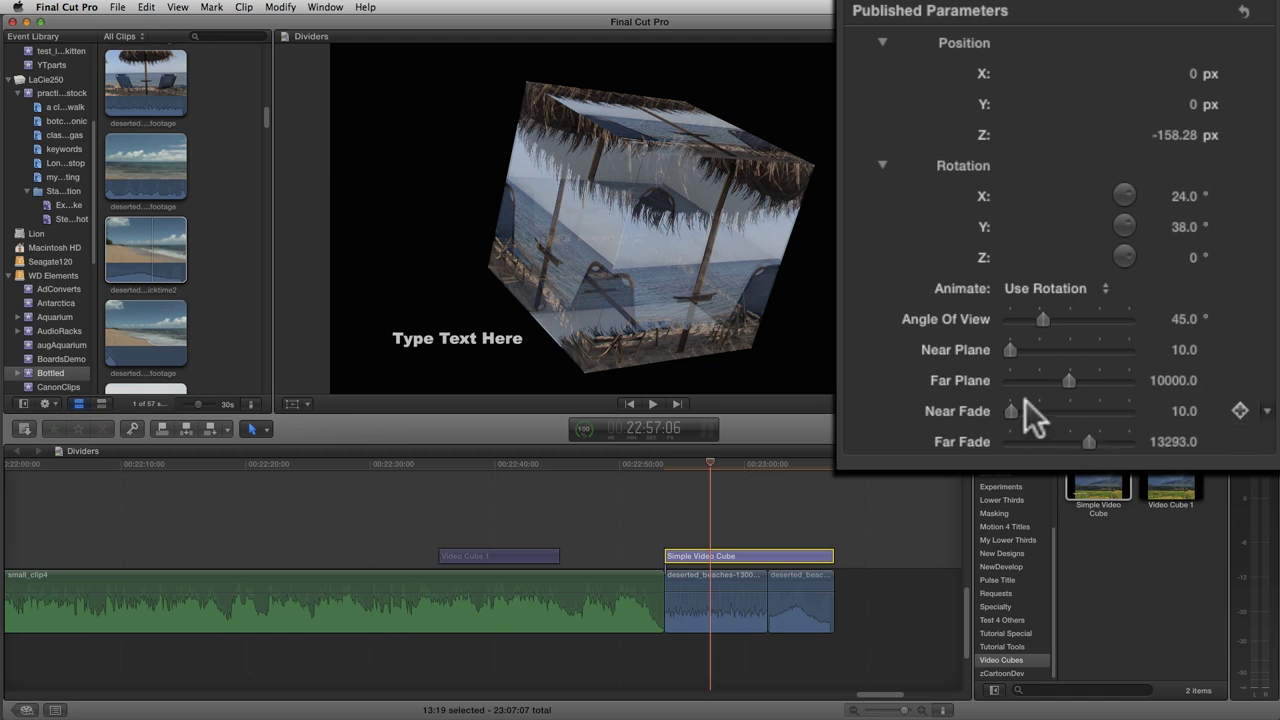
left_click_drag(1071, 376, 1041, 383)
left_click_drag(1091, 449, 1078, 446)
left_click_drag(712, 464, 688, 466)
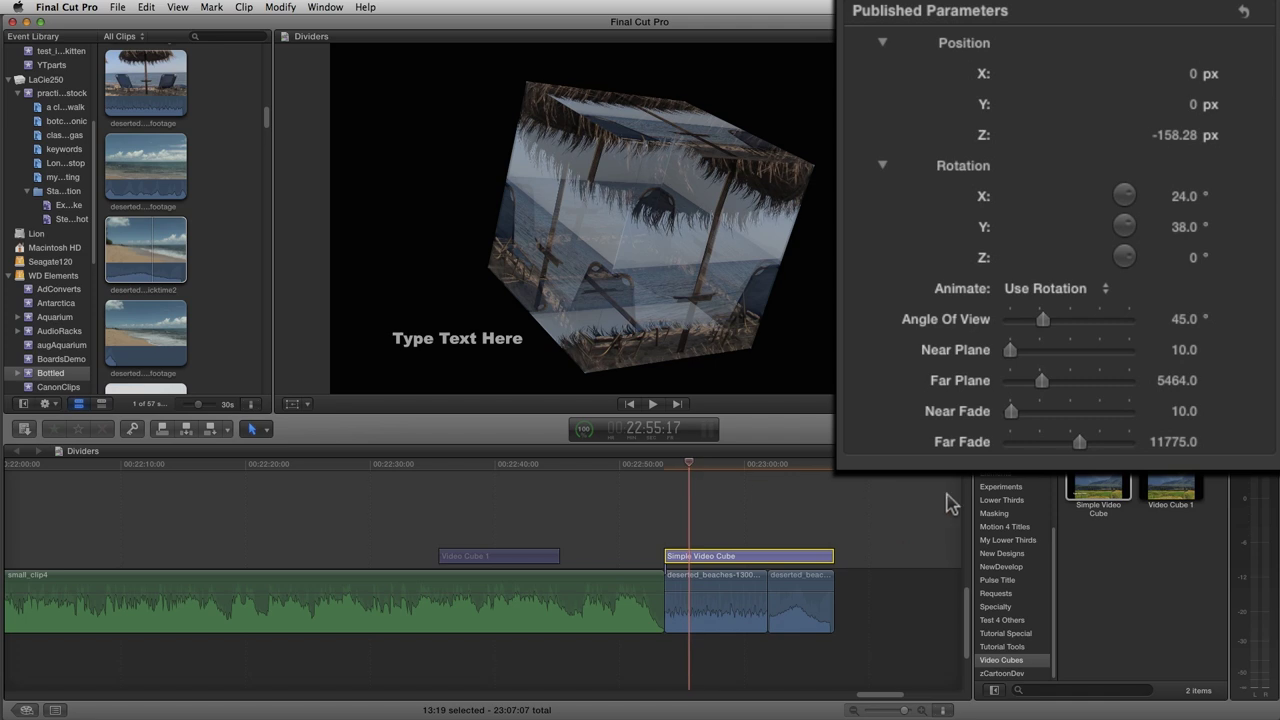
Step: Add Position, Rotation and Angle Of View keyframes at the first frame of the title
key("Up")
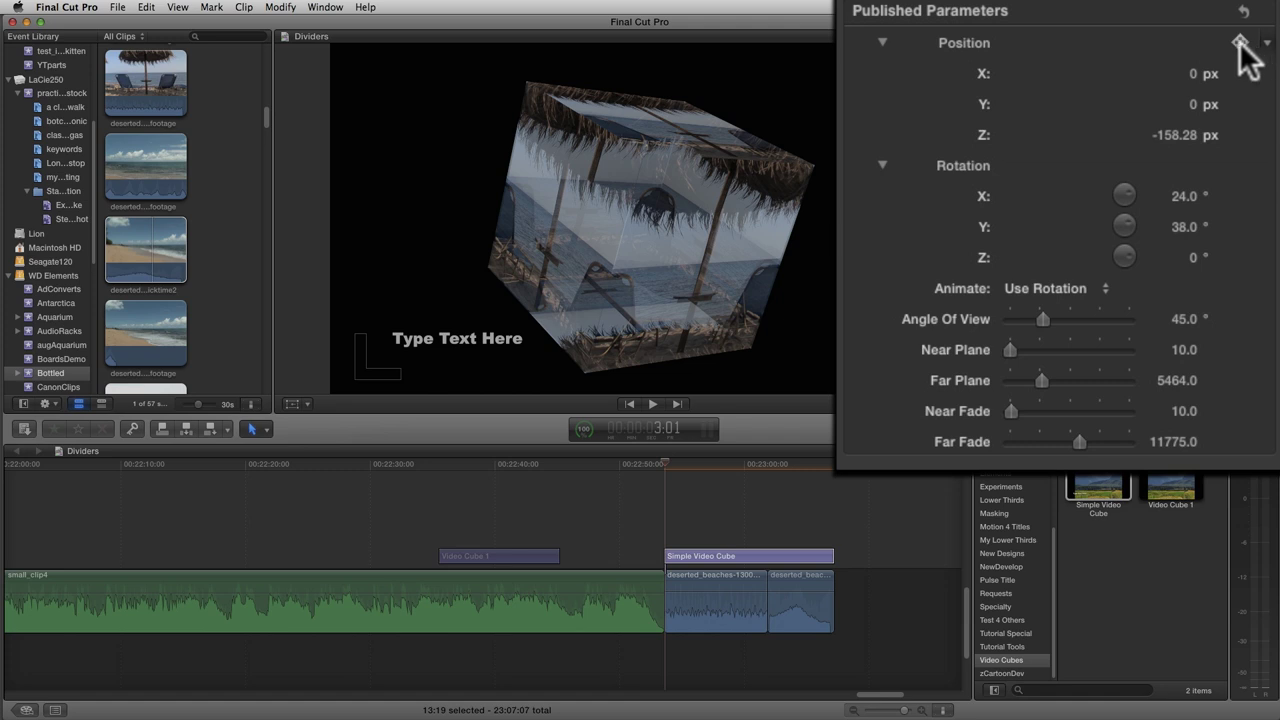
left_click(1242, 43)
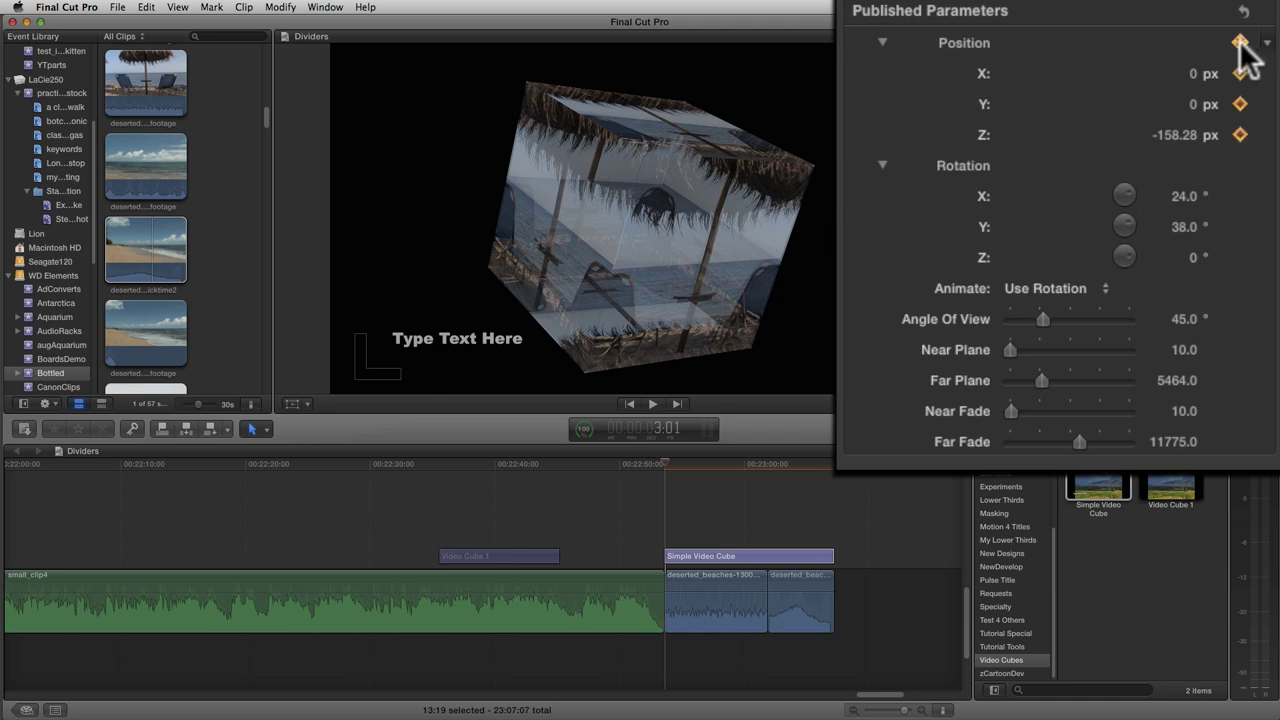
left_click(1240, 165)
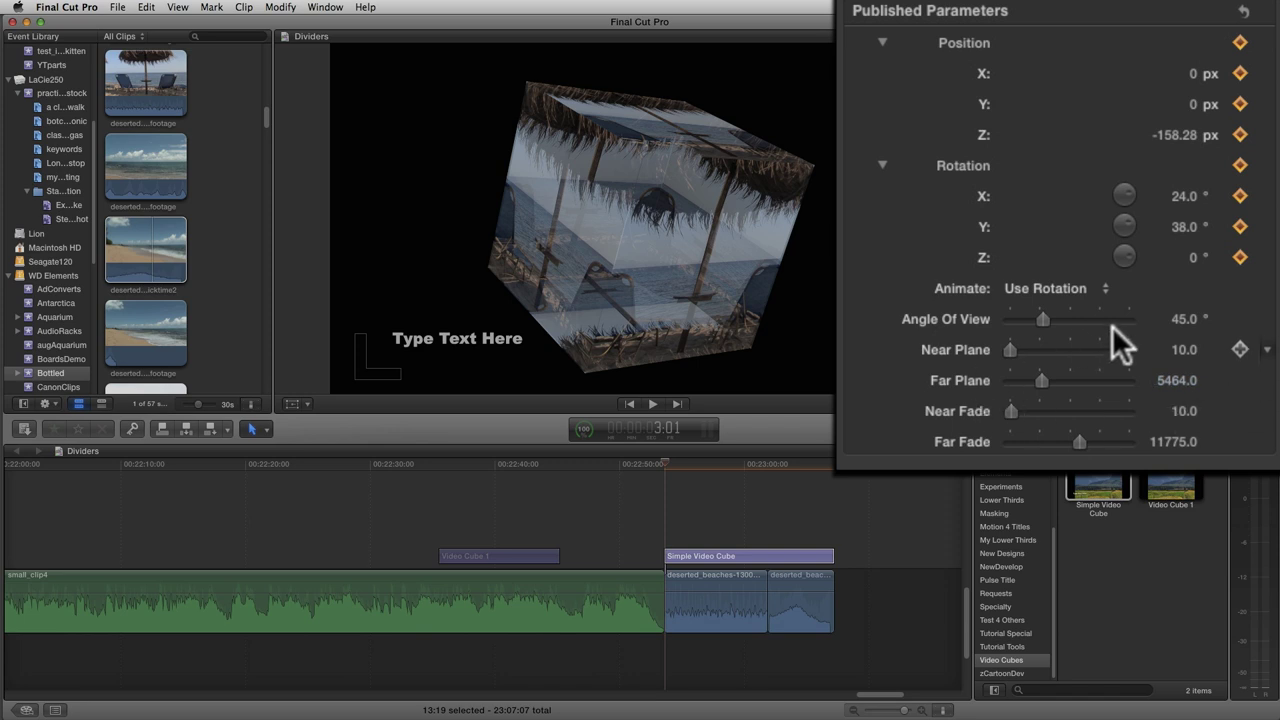
left_click(1240, 319)
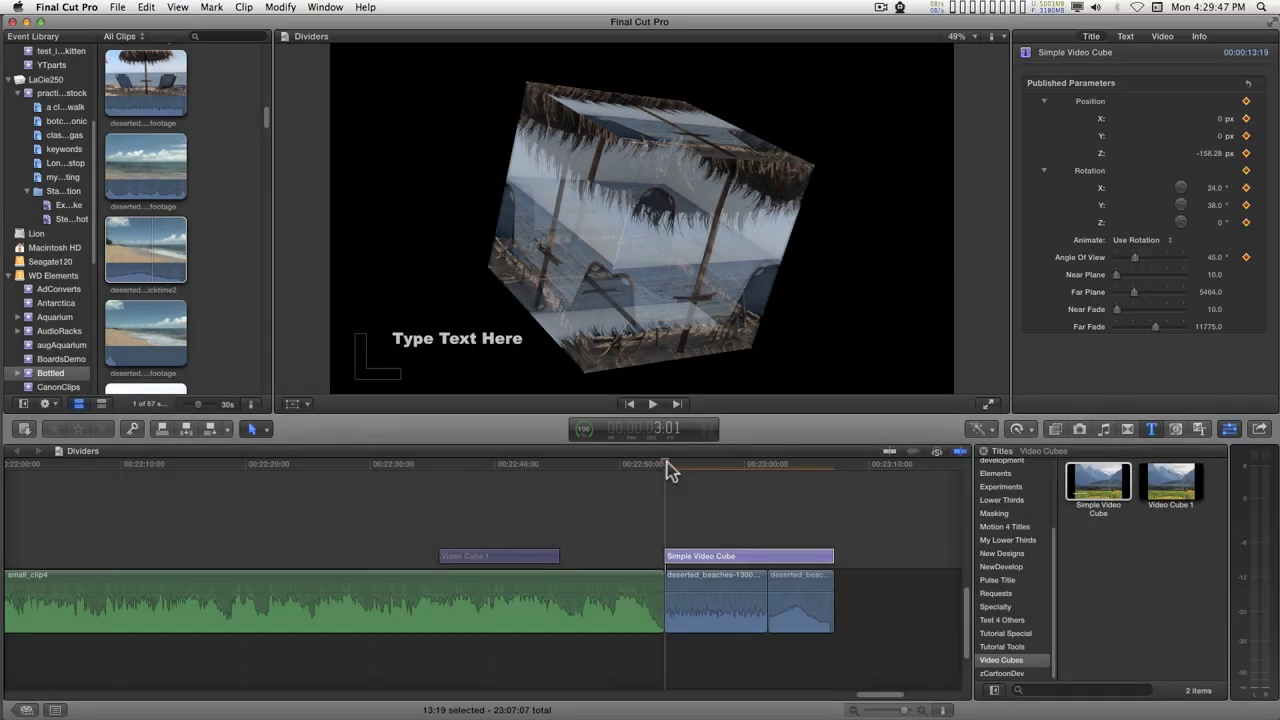
Step: Add Position, Rotation and Angle Of View keyframes at the title's last frame
left_click_drag(668, 468, 826, 472)
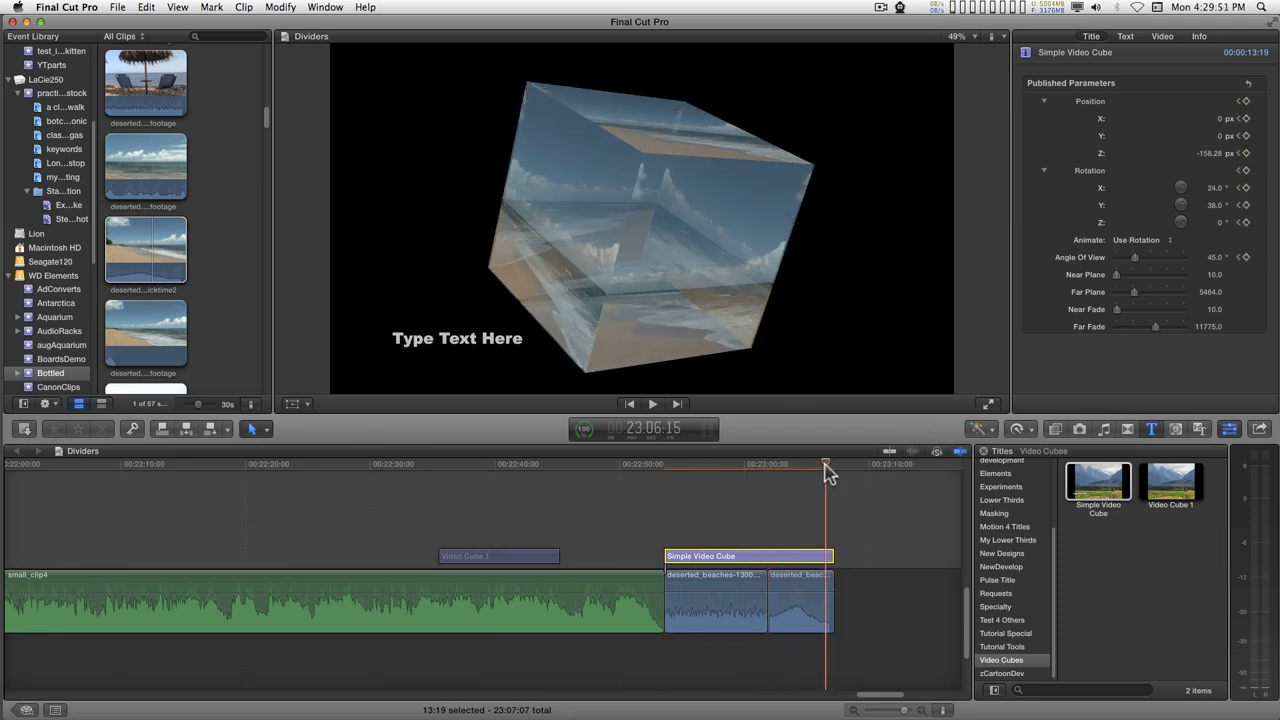
key("shift+Right")
key("shift+Right")
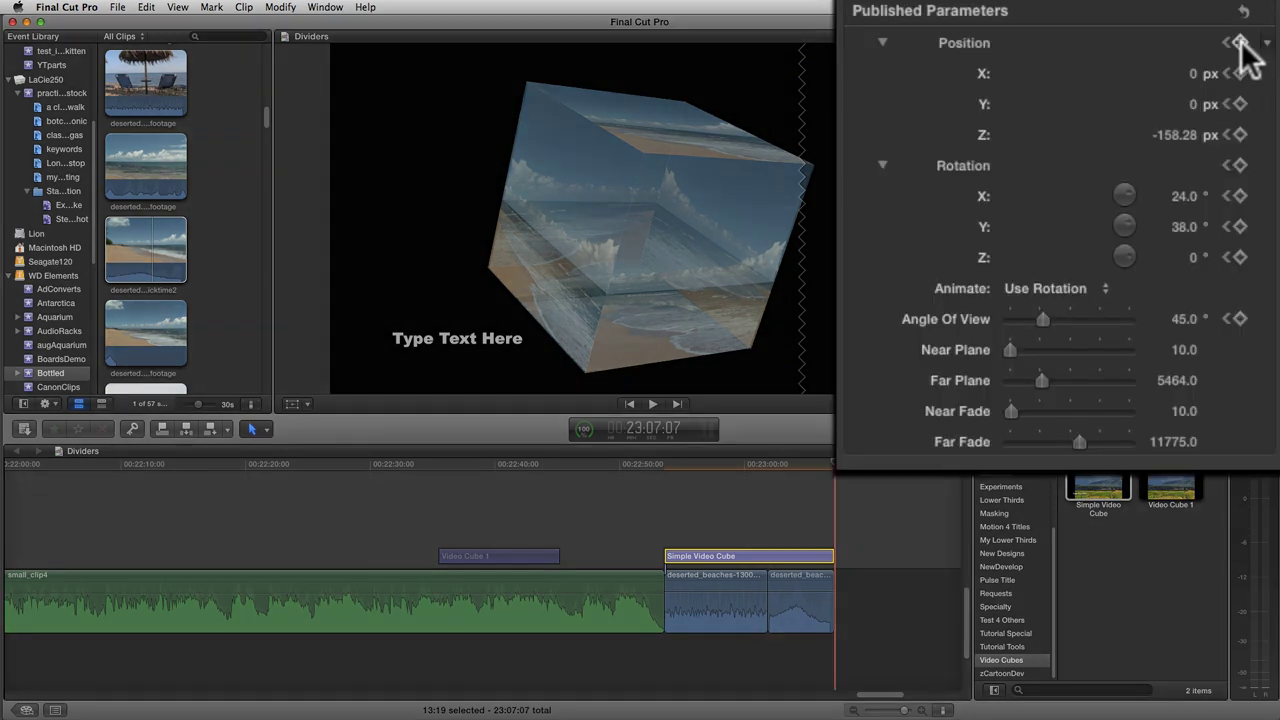
left_click(1238, 165)
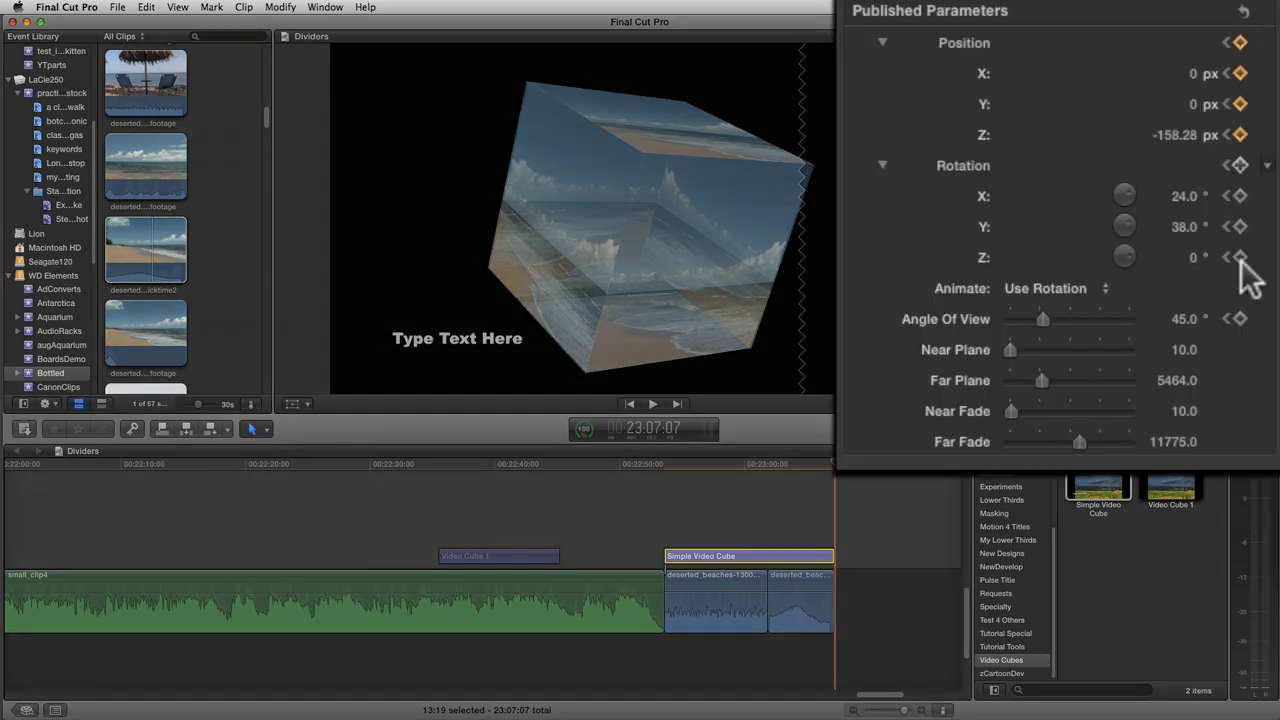
left_click(1240, 319)
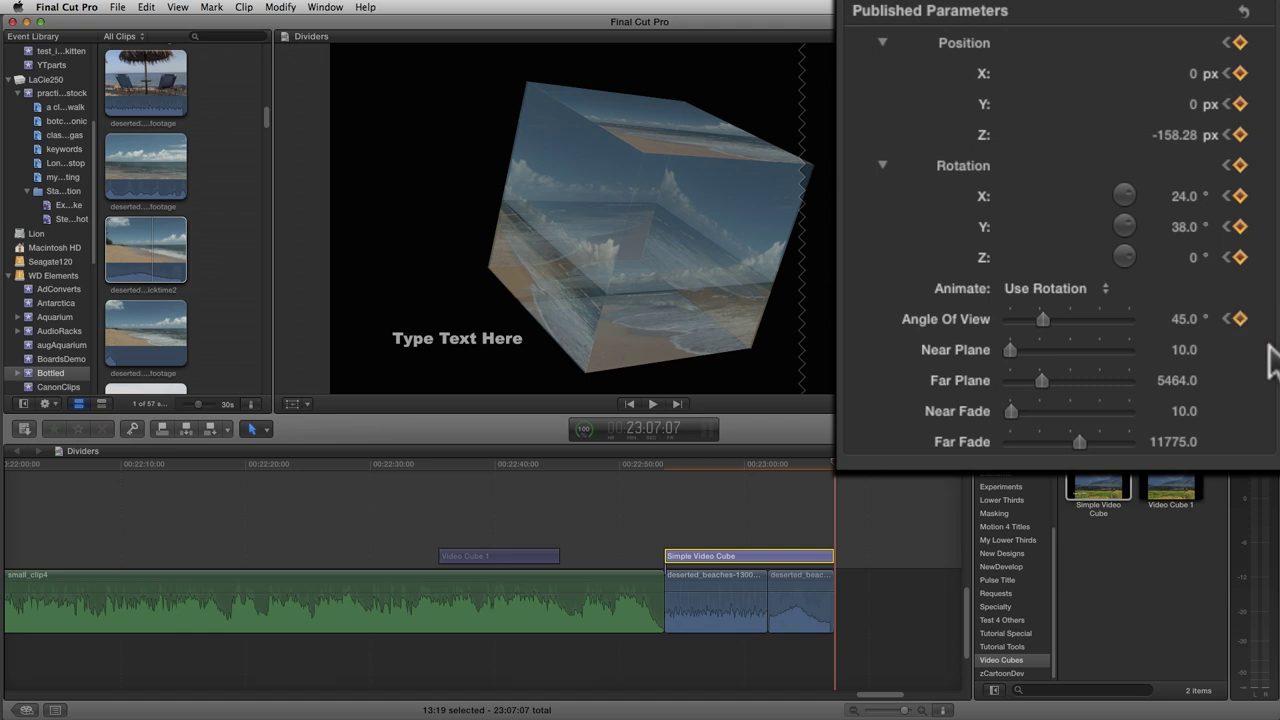
Step: At the title start, set Position X -157.79 / Z -342.08, rotations -20° and -35.2°, angle of view 91°, and play
left_click(1227, 166)
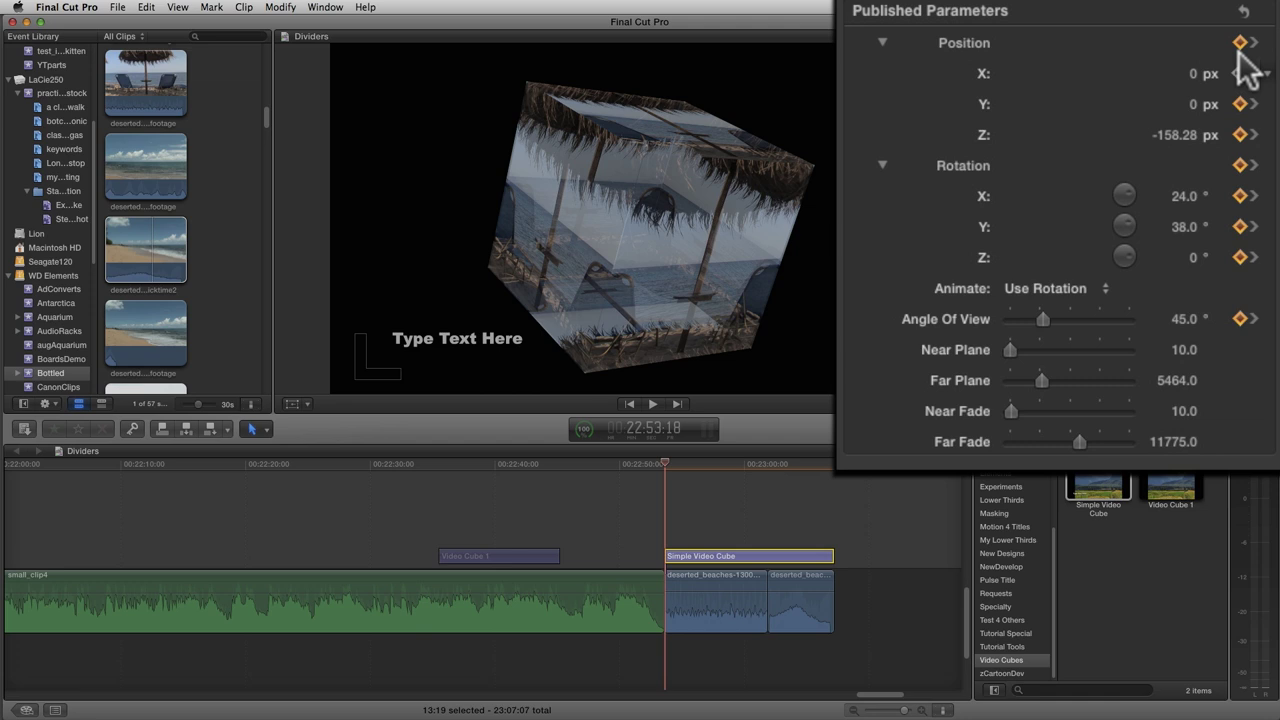
left_click_drag(1196, 74, 1038, 74)
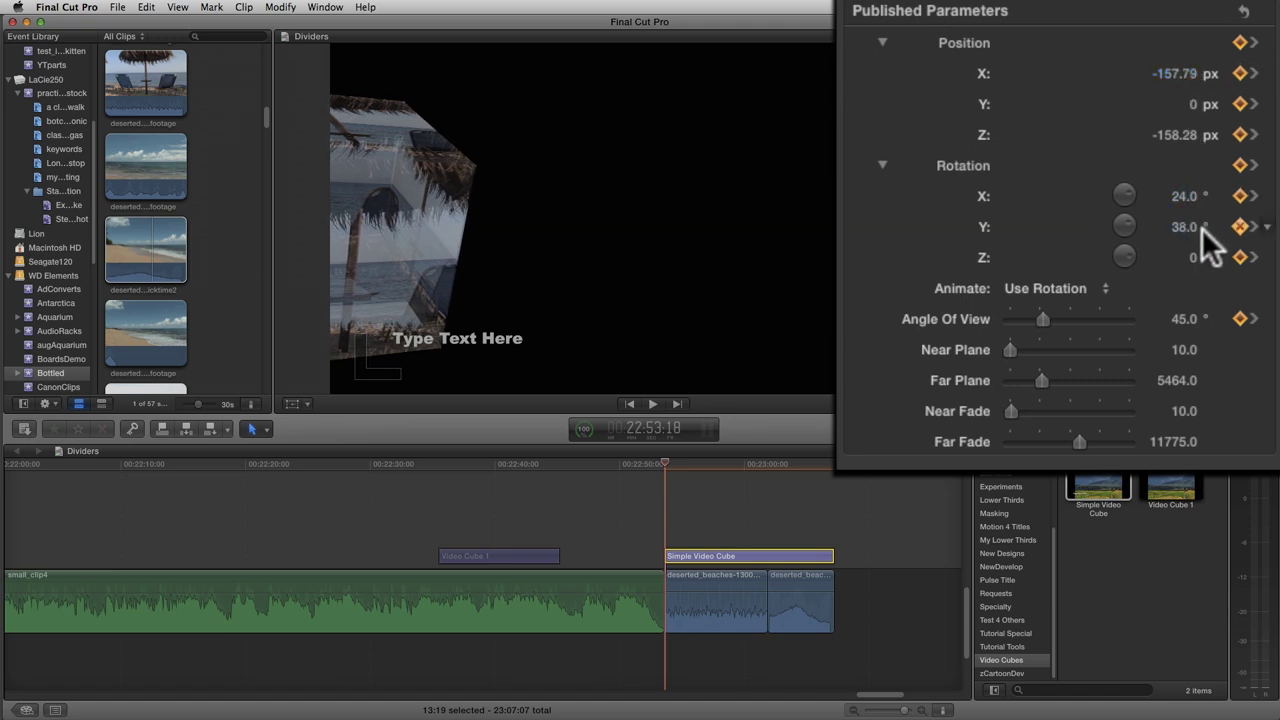
left_click_drag(1180, 195, 1180, 195)
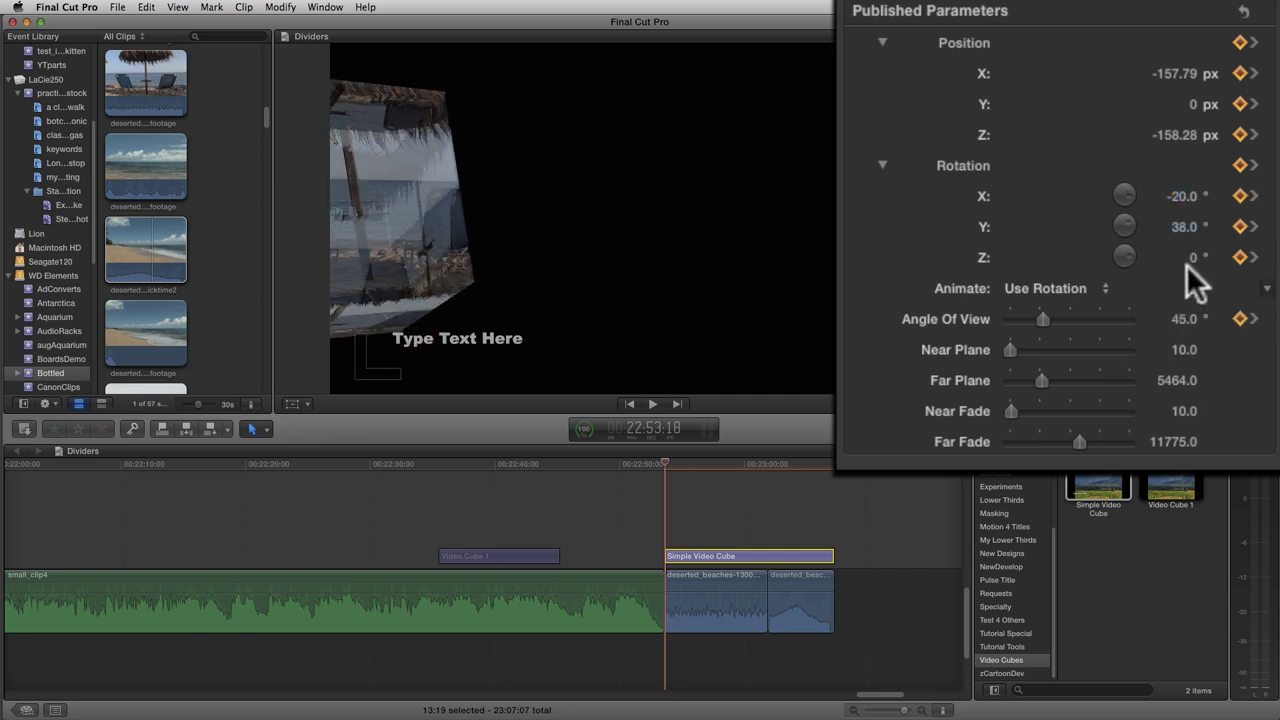
left_click_drag(1191, 254, 1191, 267)
left_click_drag(1045, 319, 1078, 318)
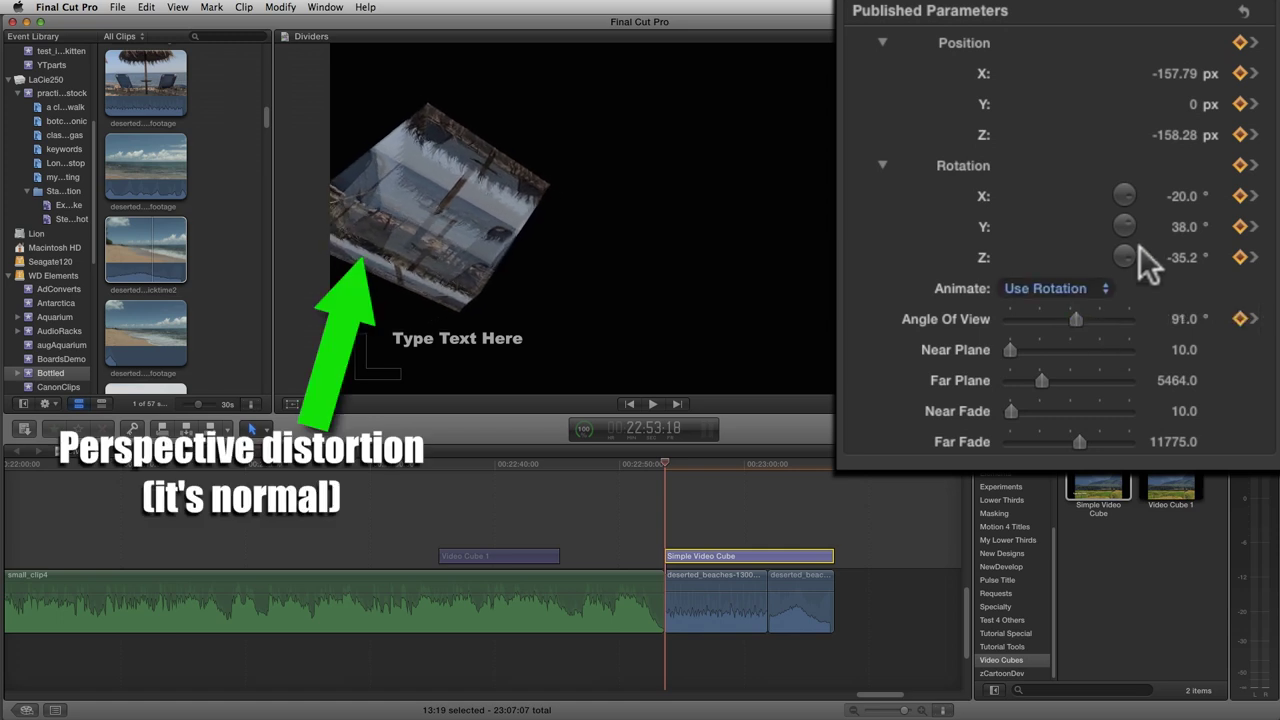
left_click_drag(1173, 132, 1173, 198)
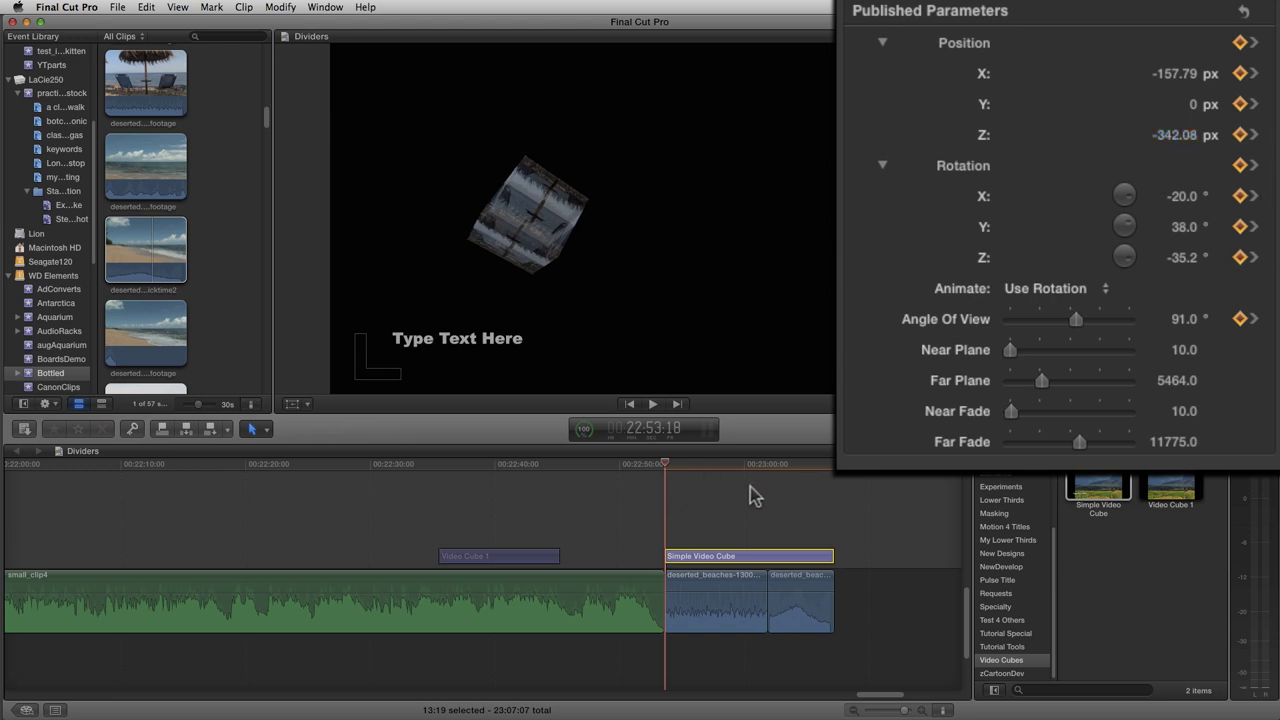
key("space")
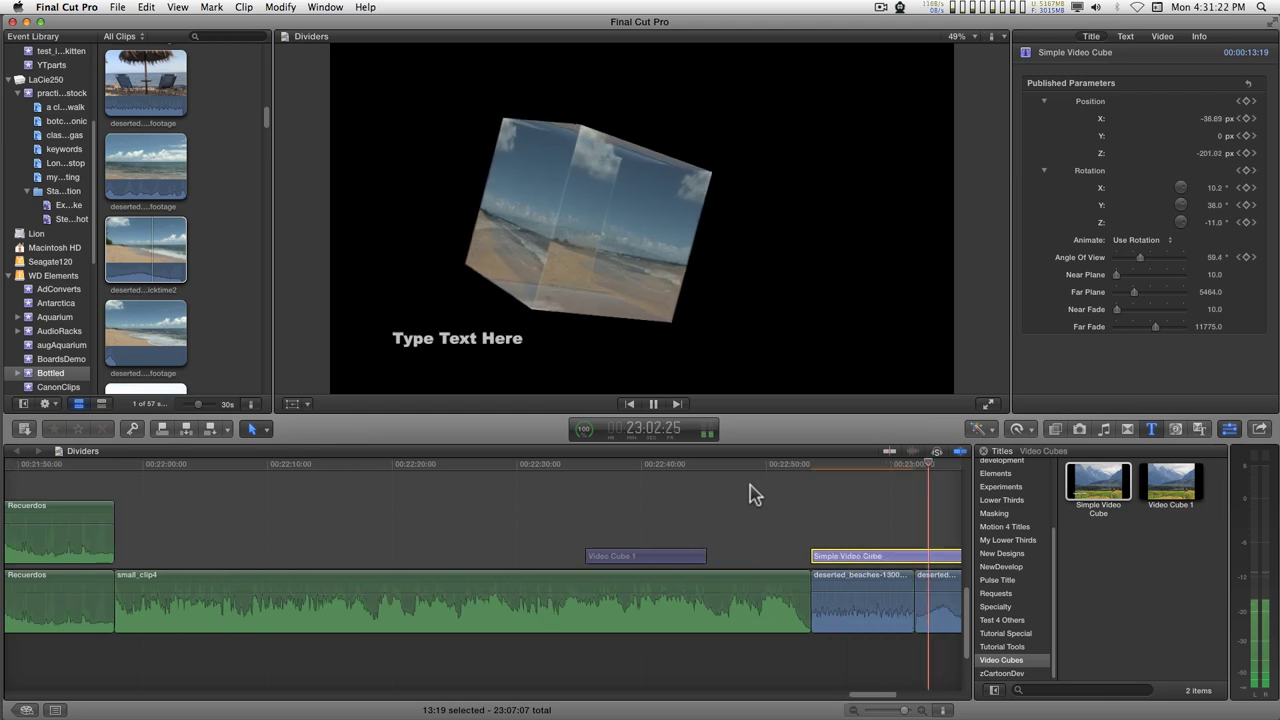
Step: Set Far Plane to 20000.0 and Far Fade to 0, then replay the fly-in
key("space")
left_click_drag(1134, 292, 1175, 327)
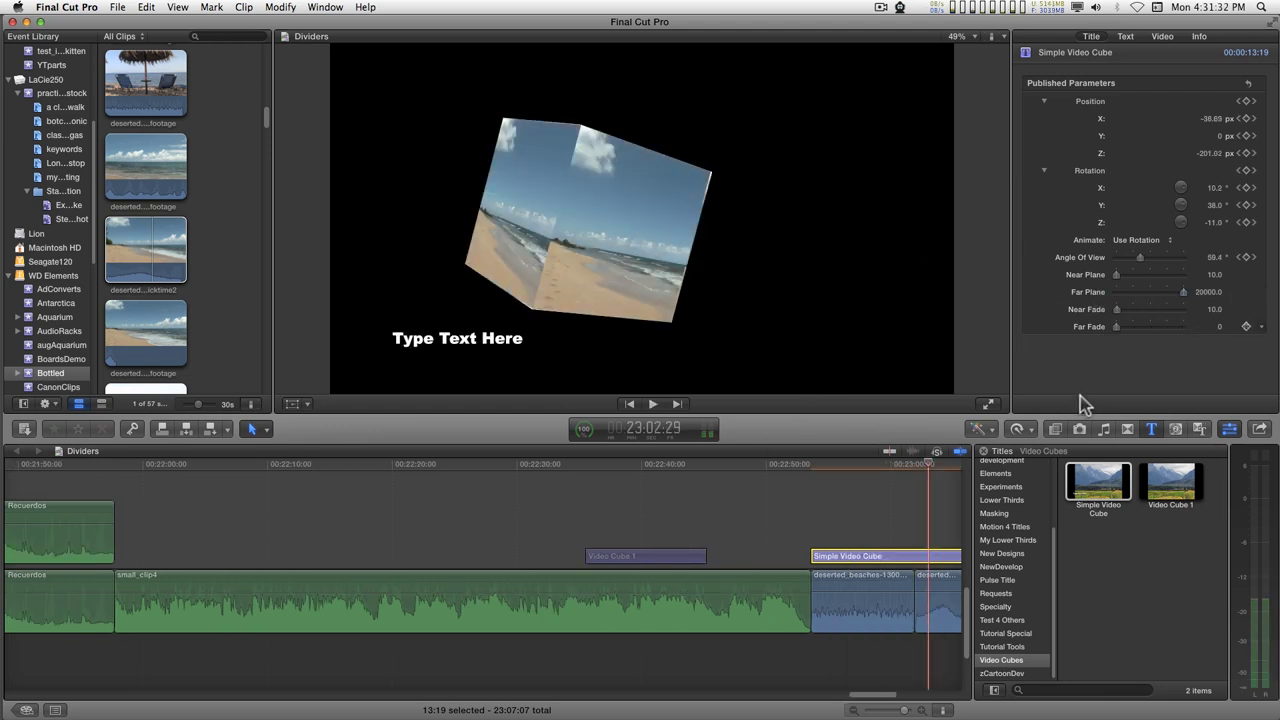
left_click_drag(928, 466, 829, 470)
key("space")
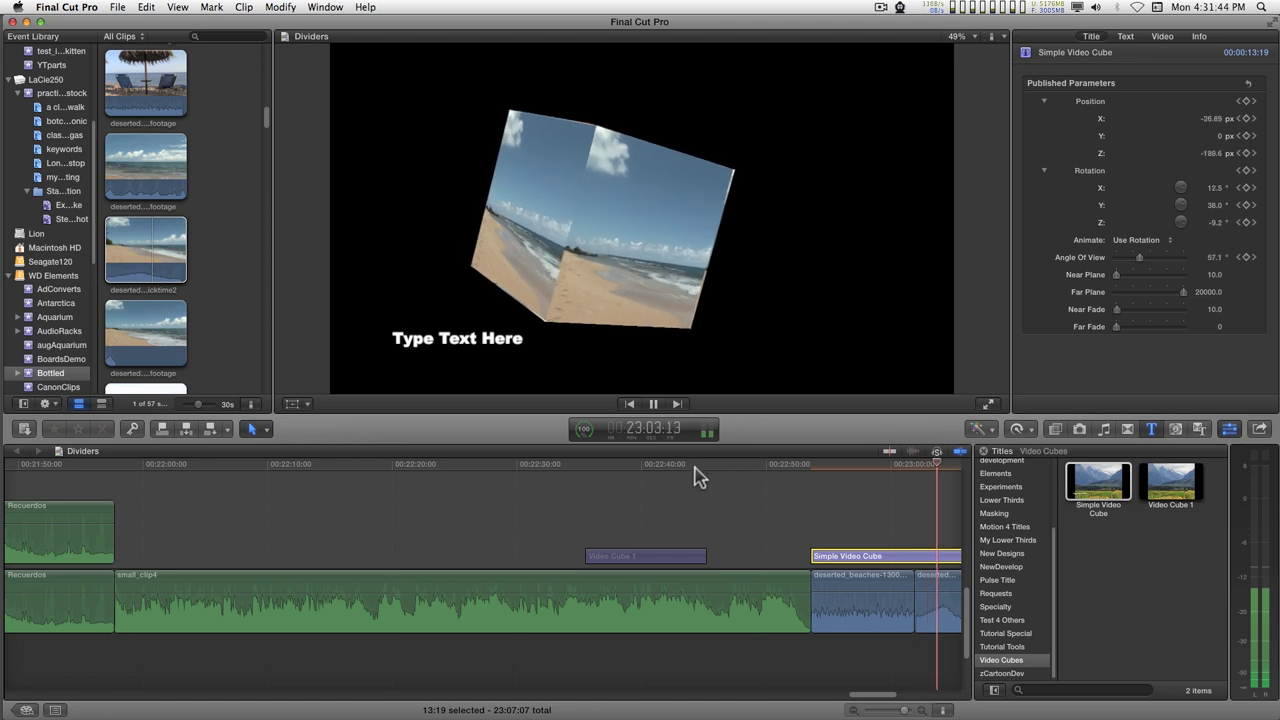
Step: Stretch the title's text box up to the frame top and add a centre tab stop to its ruler
left_click(446, 341)
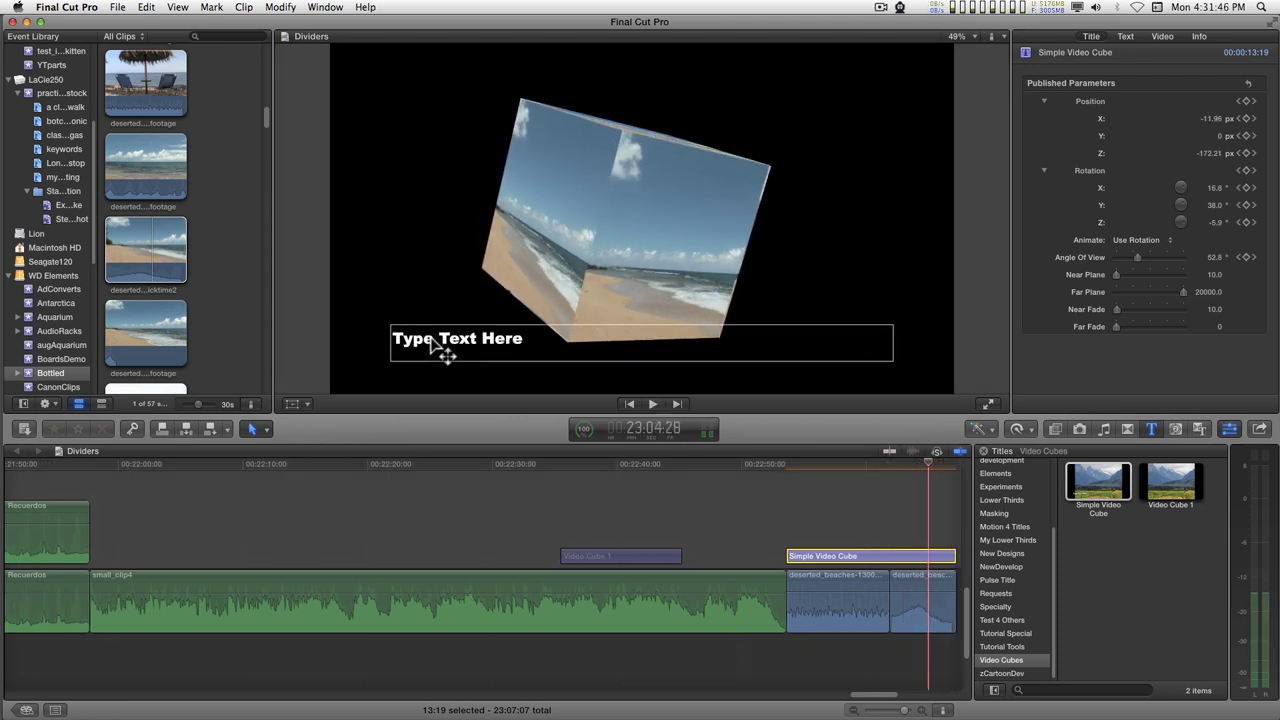
double_click(430, 339)
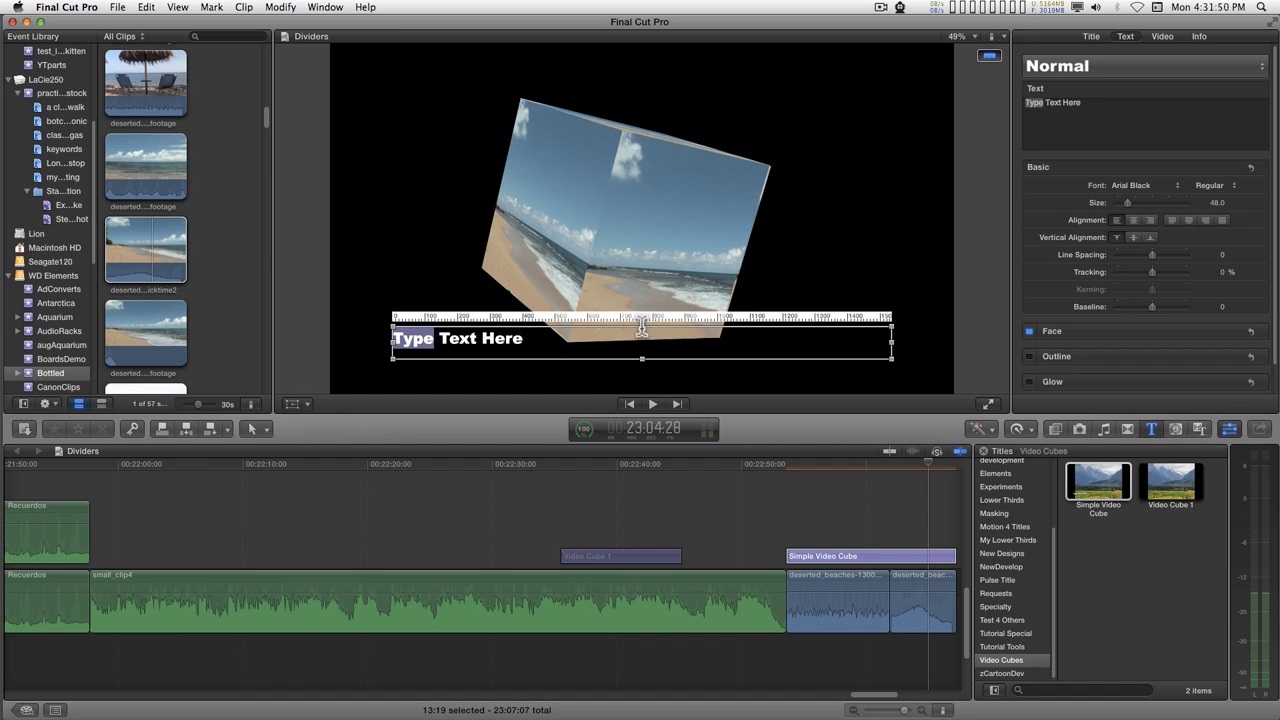
left_click_drag(643, 328, 670, 64)
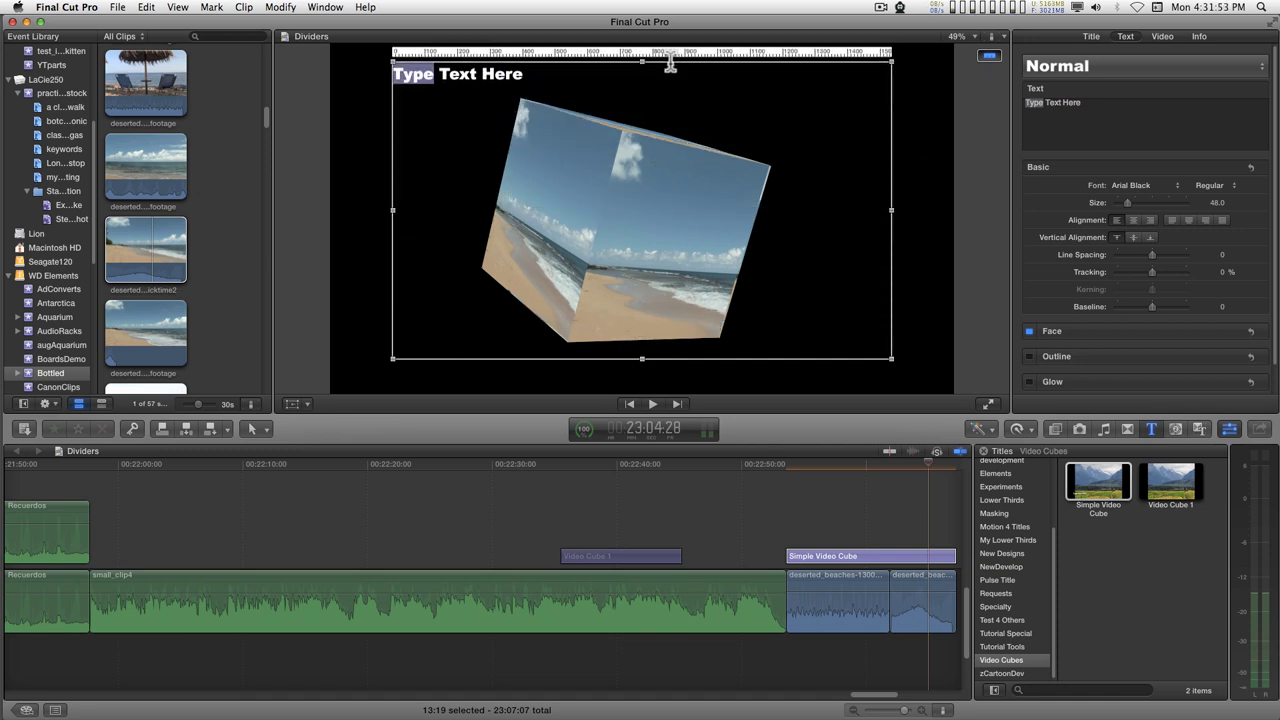
right_click(438, 56)
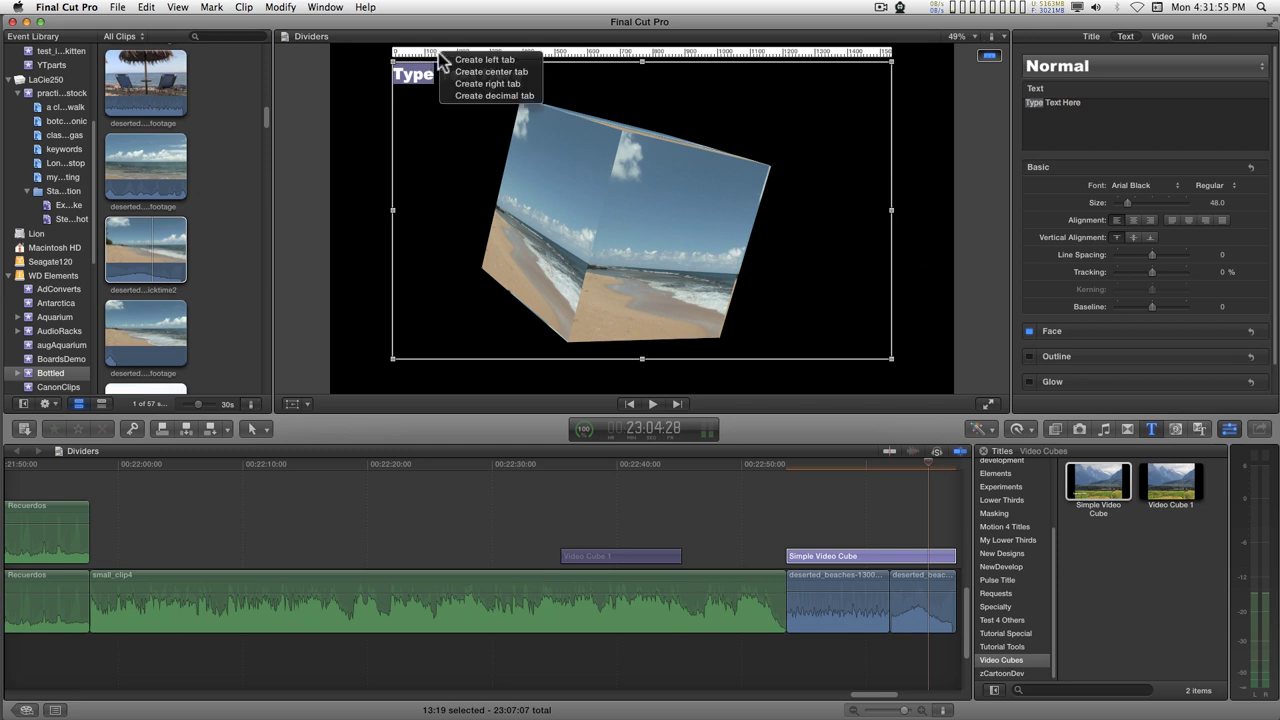
left_click(495, 72)
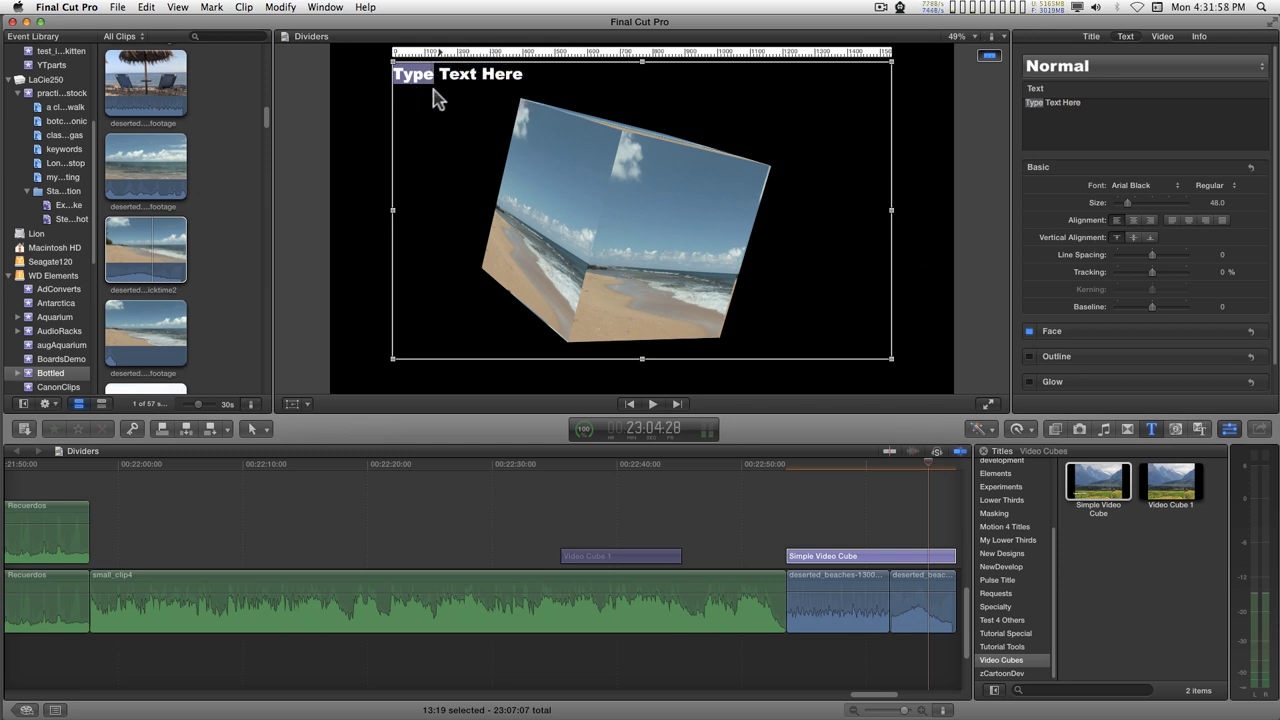
Step: Start a new tab-indented line after 'Type Text Here' and begin typing 'More text'
left_click(527, 76)
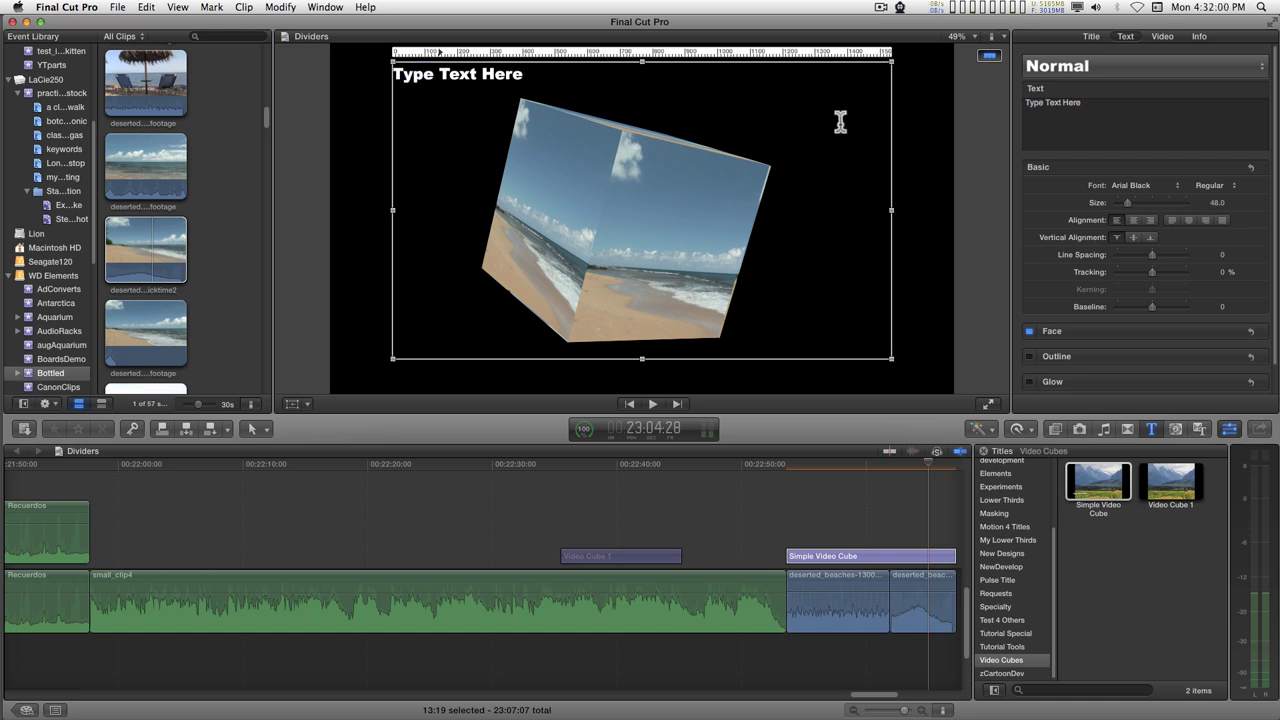
key("Return")
key("Tab")
type("Mo")
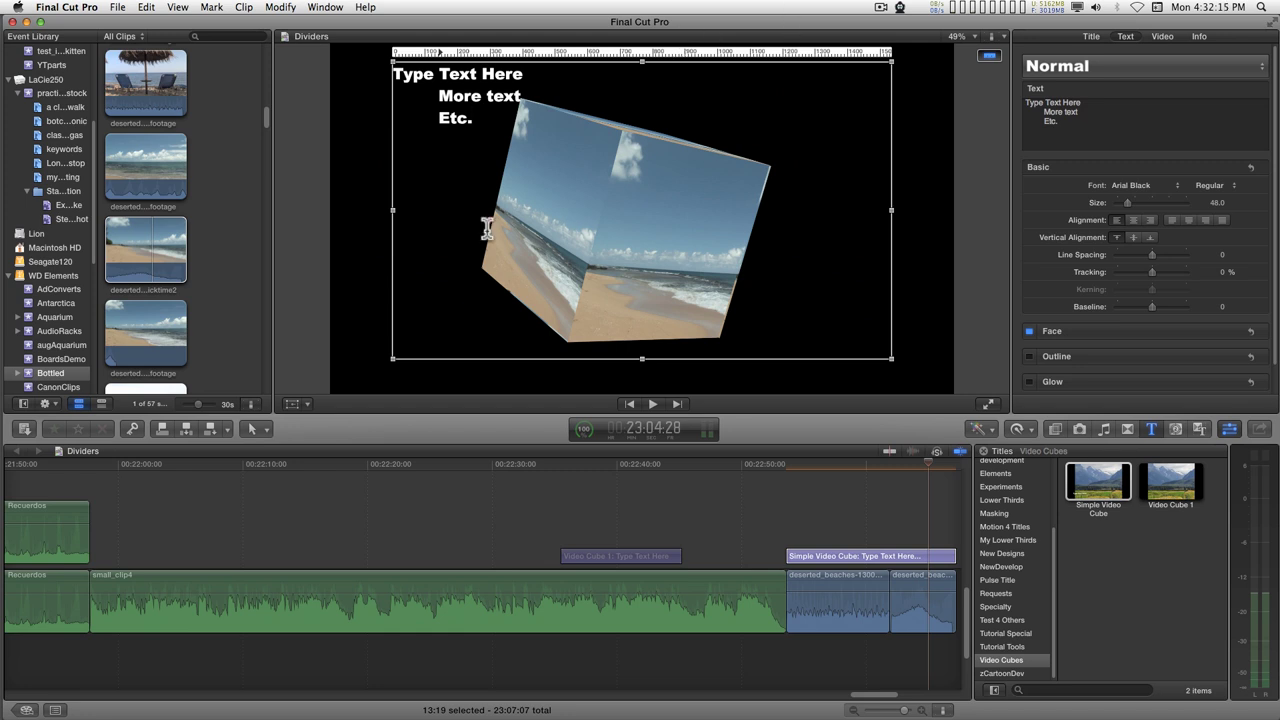
Step: Leave text editing and play the three-line title over the turning cube, then stop
left_click(827, 515)
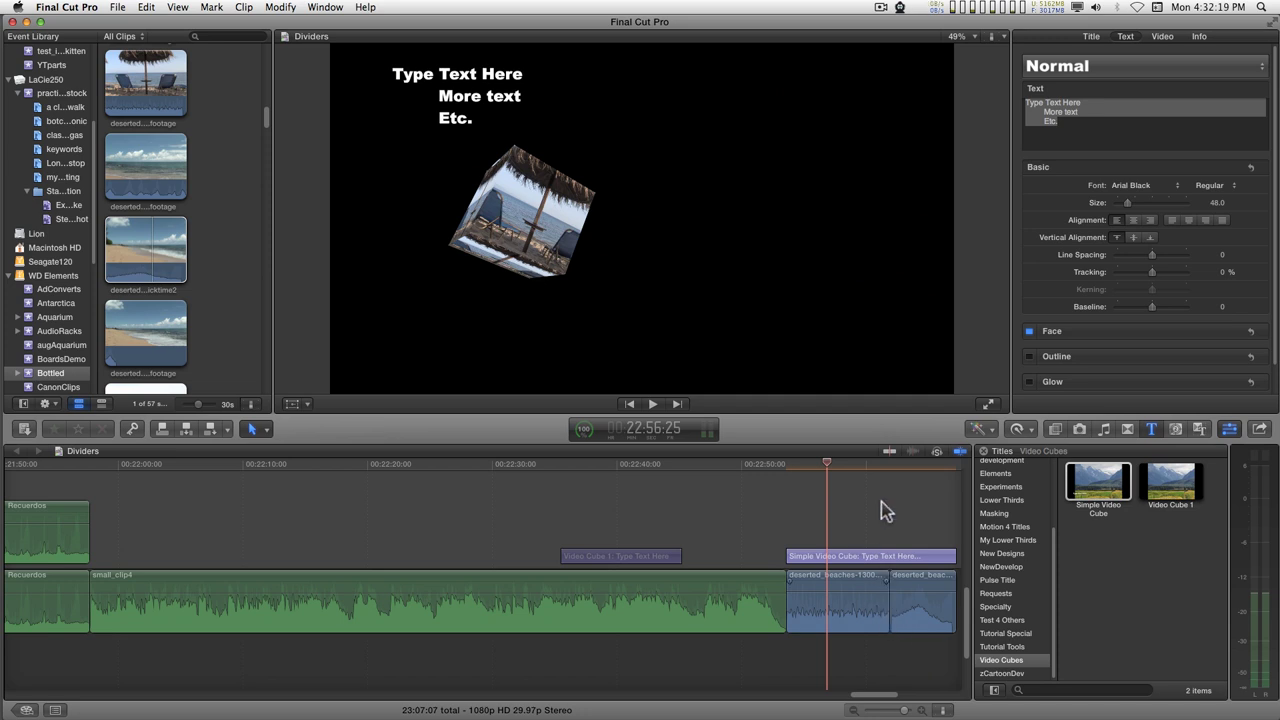
key("space")
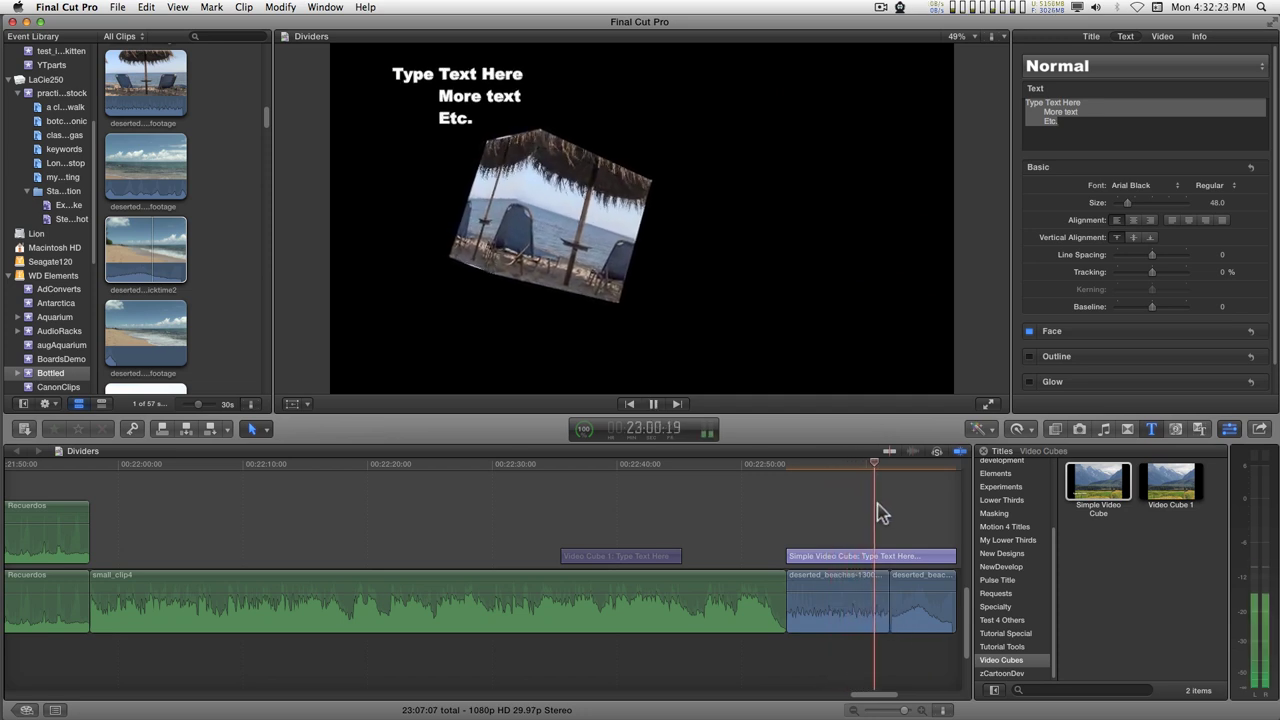
key("space")
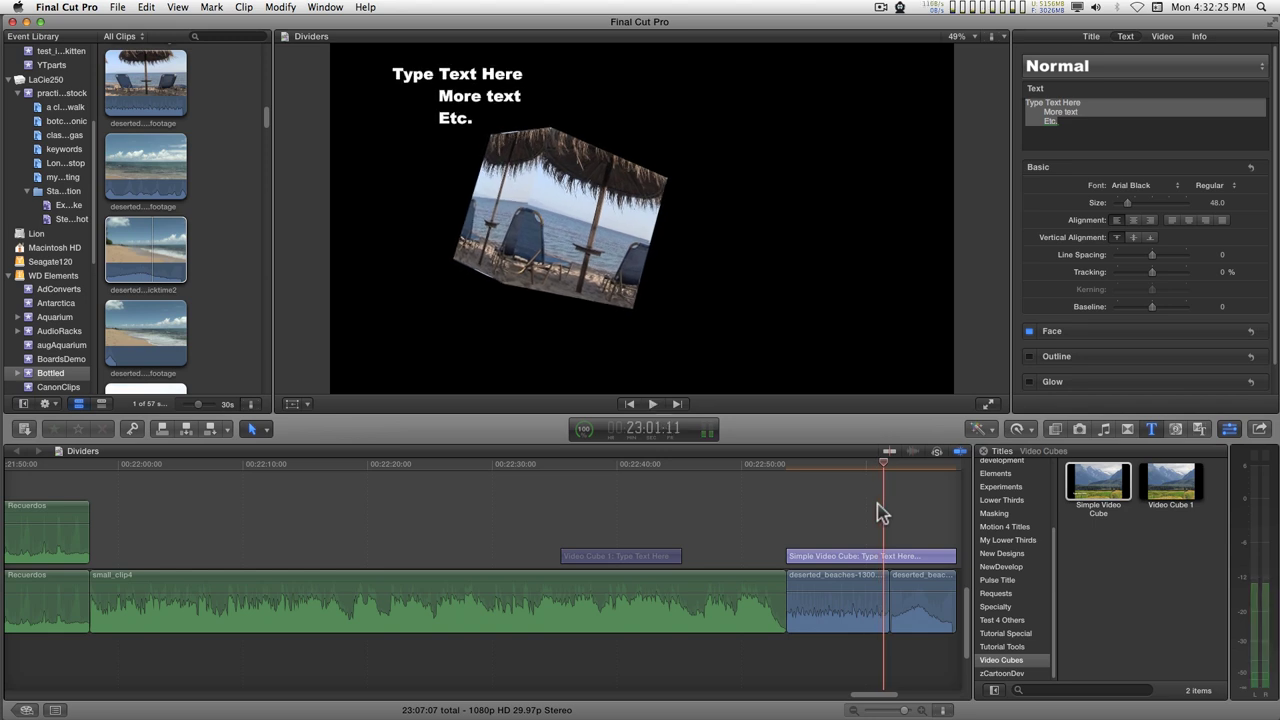